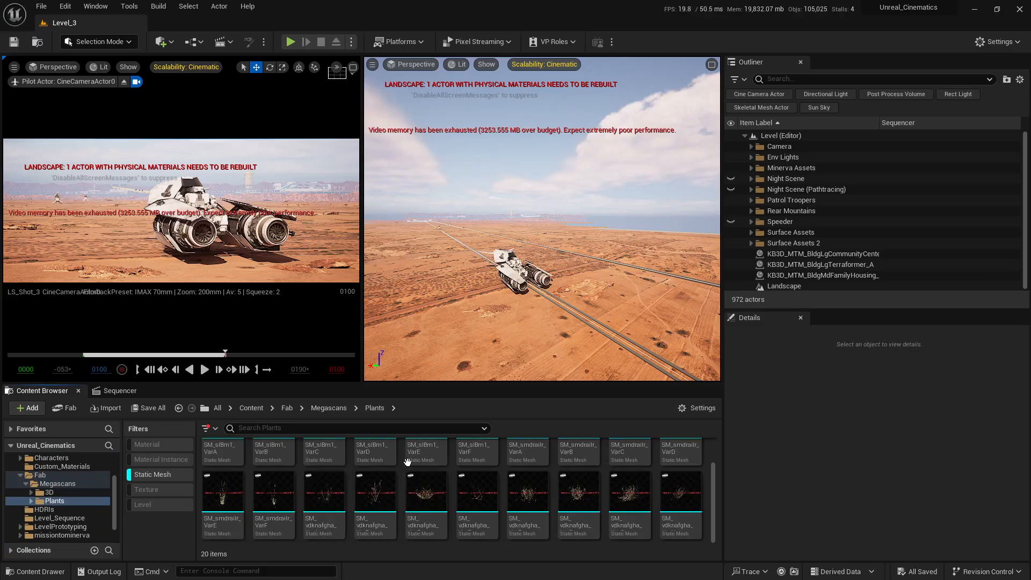
Switch to Foliage mode and add all static meshes from the Megascans Plants folder as foliage types.
{"action": "scroll", "coordinate": [407, 503], "scroll_direction": "up", "scroll_amount": 2}
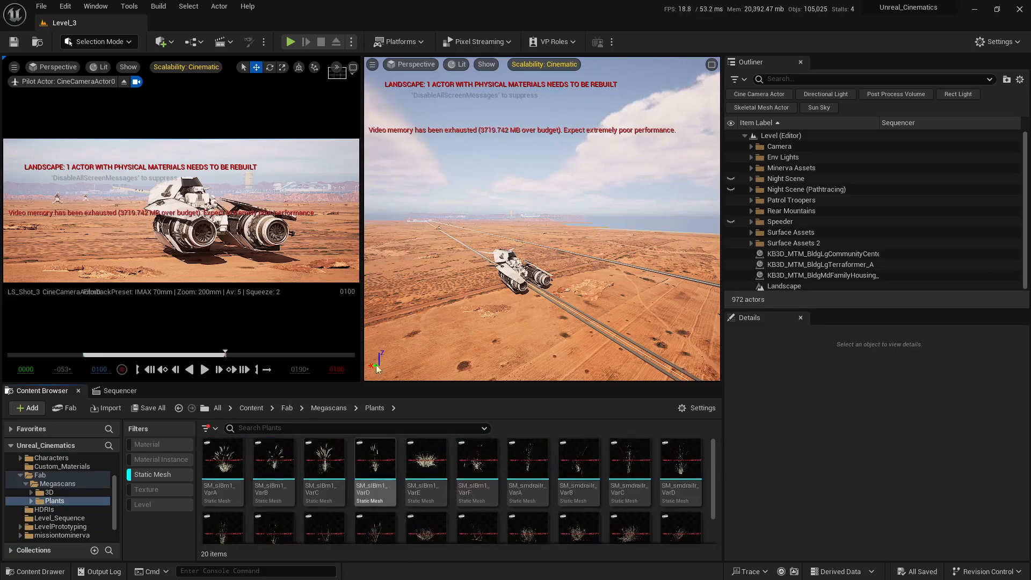
{"action": "left_click", "coordinate": [107, 42]}
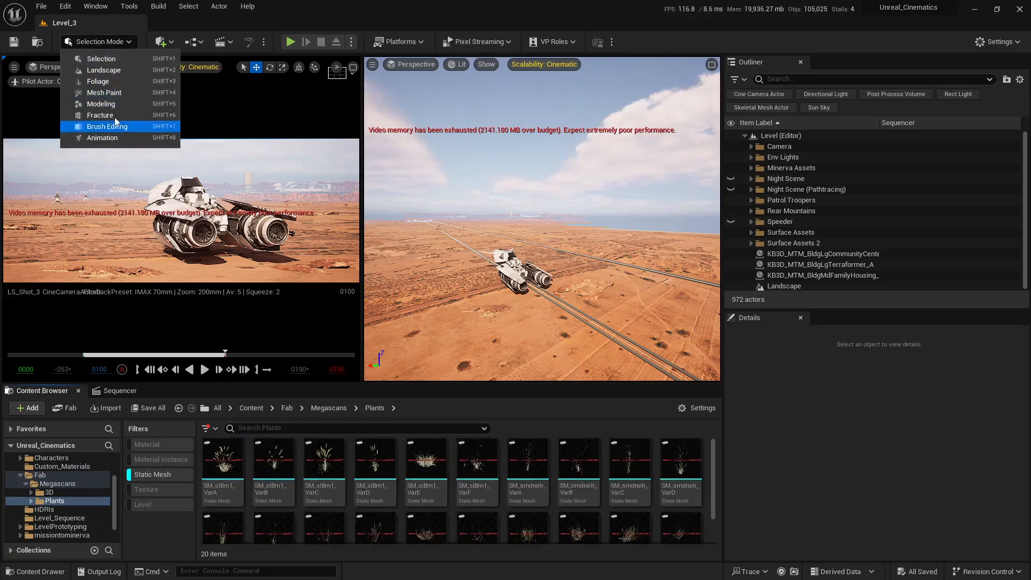
{"action": "left_click", "coordinate": [92, 84]}
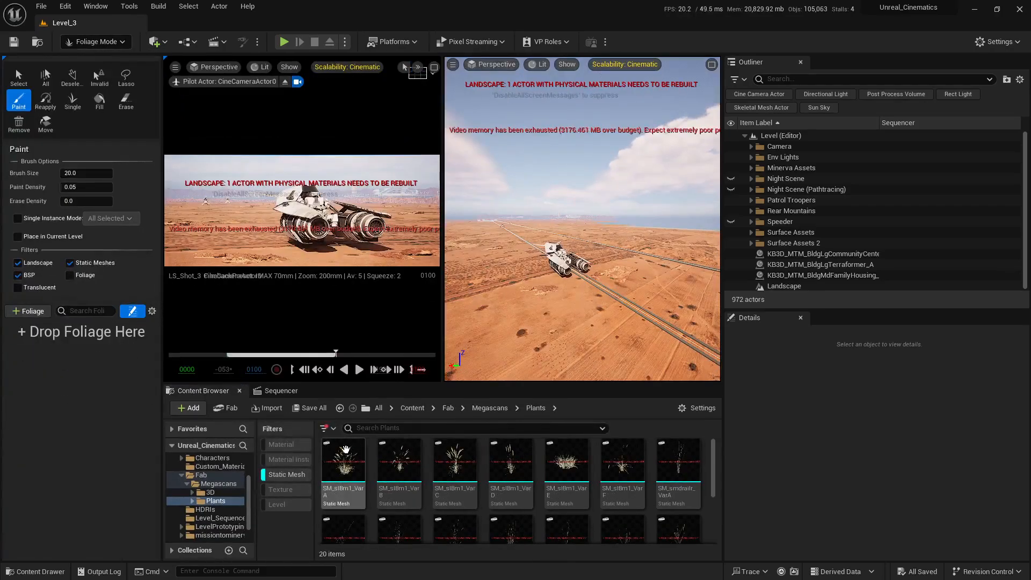
{"action": "left_click", "coordinate": [351, 463]}
{"action": "key", "text": "ctrl+a"}
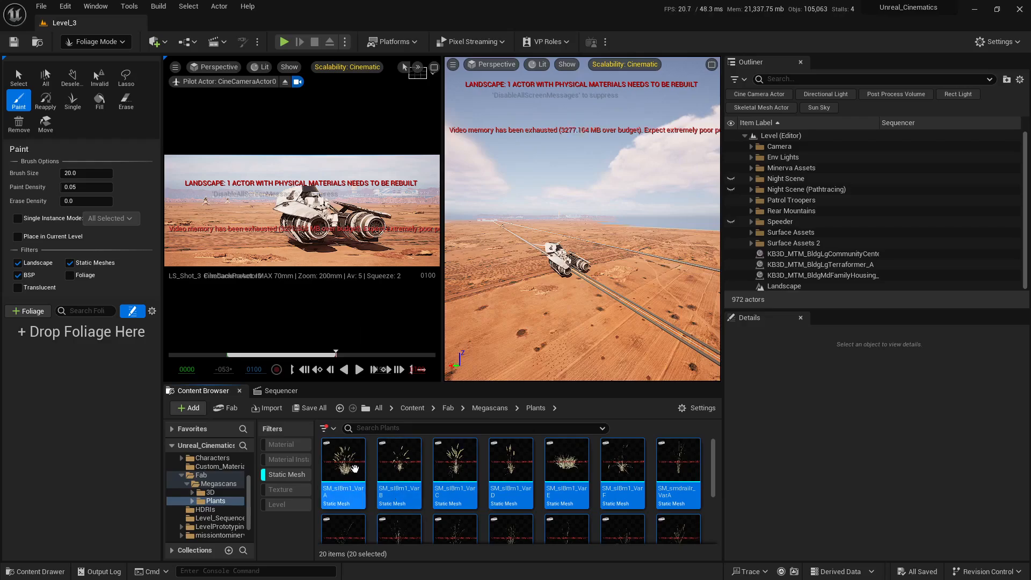
{"action": "left_click_drag", "start_coordinate": [355, 469], "coordinate": [80, 369]}
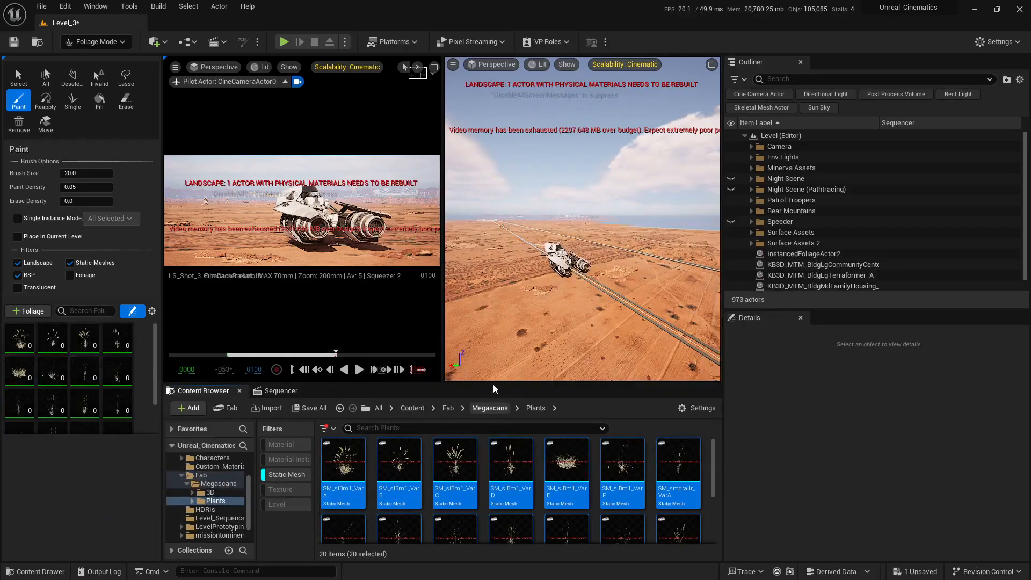
Shrink the Content Browser to enlarge the viewports and select all the foliage types.
{"action": "left_click_drag", "start_coordinate": [492, 383], "coordinate": [471, 544]}
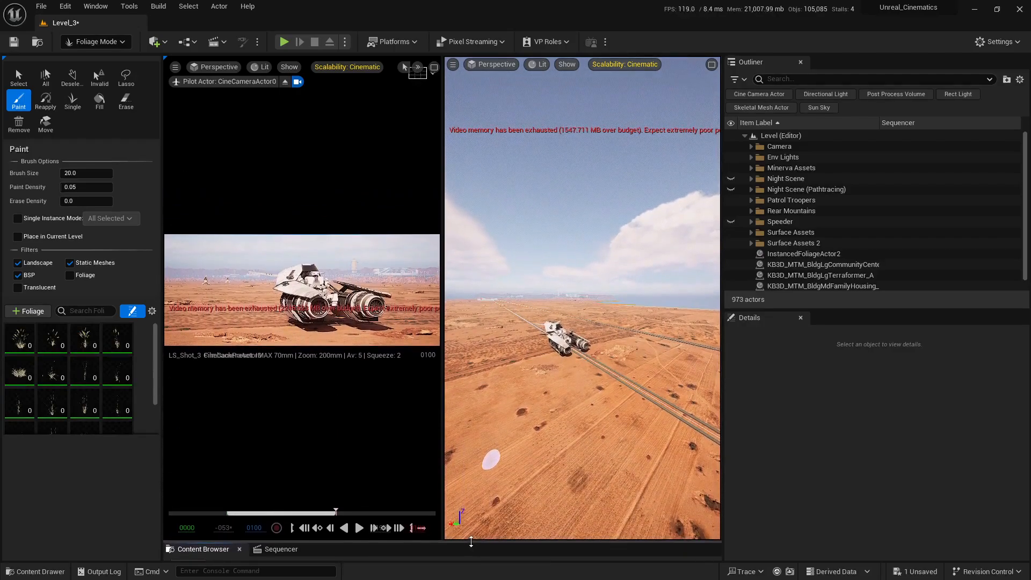
{"action": "left_click", "coordinate": [22, 346]}
{"action": "scroll", "coordinate": [81, 344], "scroll_direction": "down", "scroll_amount": 3}
{"action": "left_click", "coordinate": [123, 342], "text": "shift"}
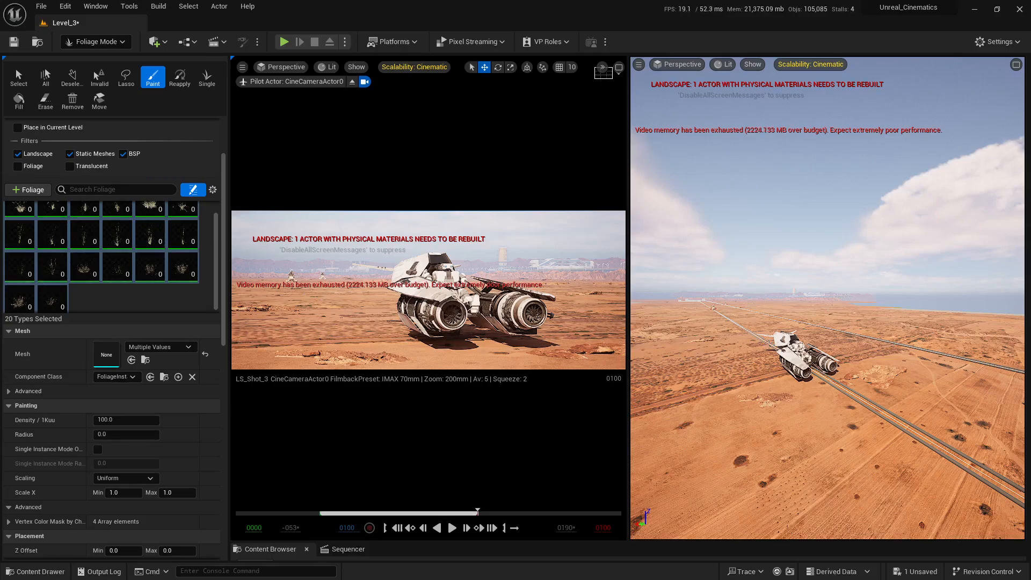
Set the foliage paint brush size to 50.
{"action": "key", "text": "w"}
{"action": "right_click_drag", "start_coordinate": [827, 300], "coordinate": [751, 337]}
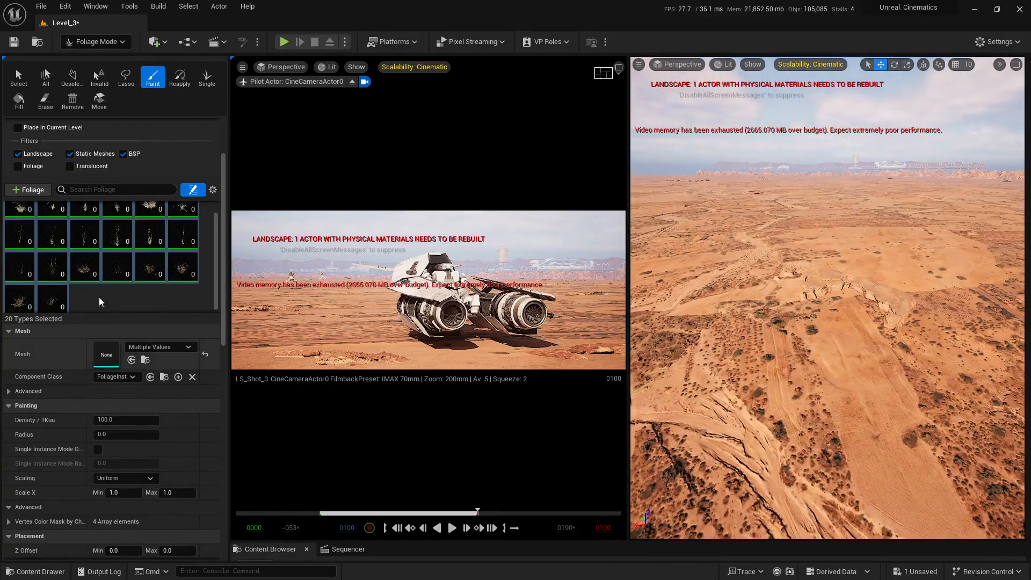
{"action": "scroll", "coordinate": [80, 204], "scroll_direction": "up", "scroll_amount": 4}
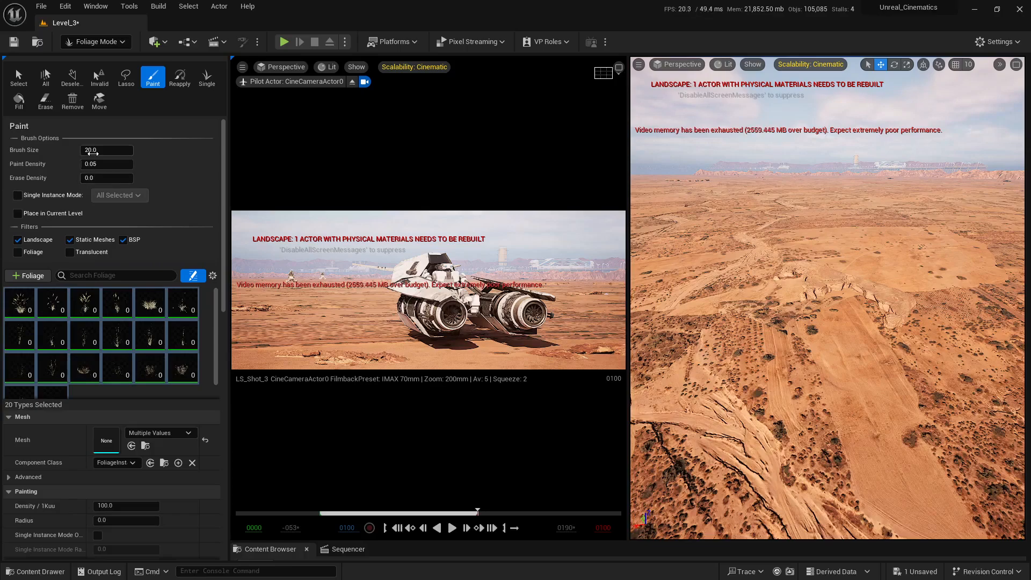
{"action": "left_click", "coordinate": [96, 151]}
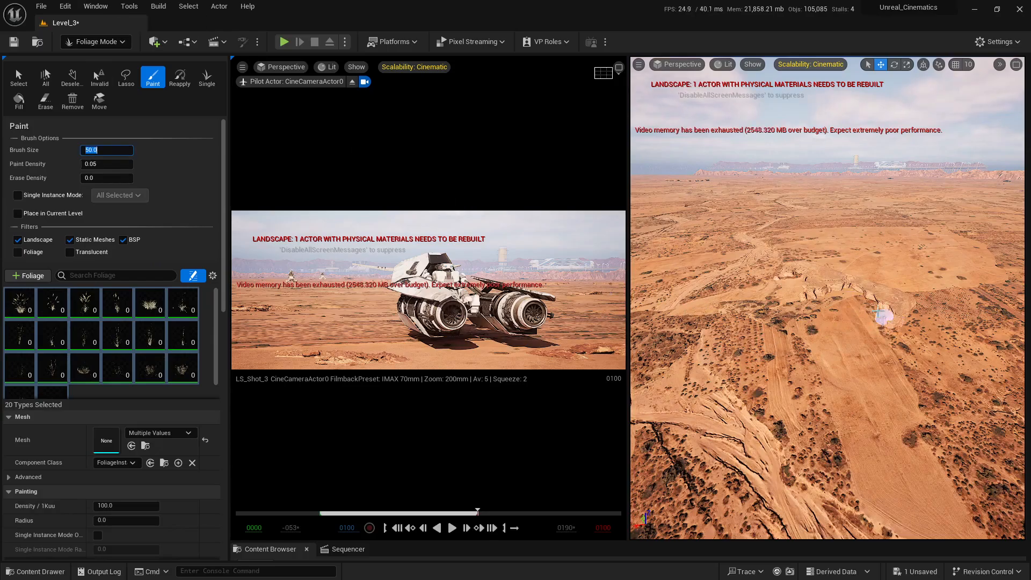
In Selection mode, pick the terrain mesh behind the speeder in the camera shot and focus the view on it to locate the area.
{"action": "key", "text": "s"}
{"action": "right_click_drag", "start_coordinate": [879, 312], "coordinate": [849, 304]}
{"action": "key", "text": "w"}
{"action": "key", "text": "a"}
{"action": "left_click", "coordinate": [112, 45]}
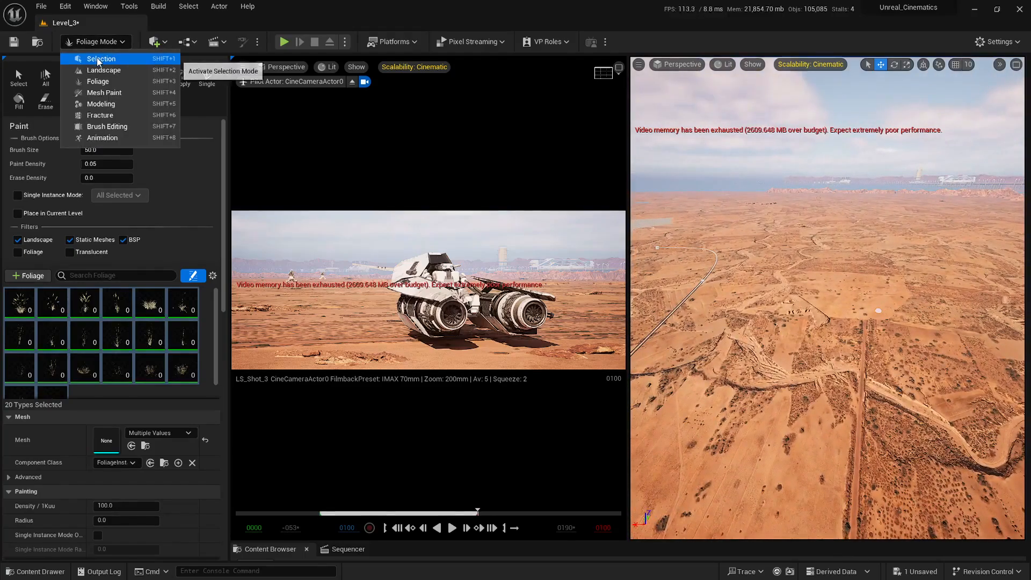
{"action": "left_click", "coordinate": [110, 65]}
{"action": "left_click", "coordinate": [421, 280]}
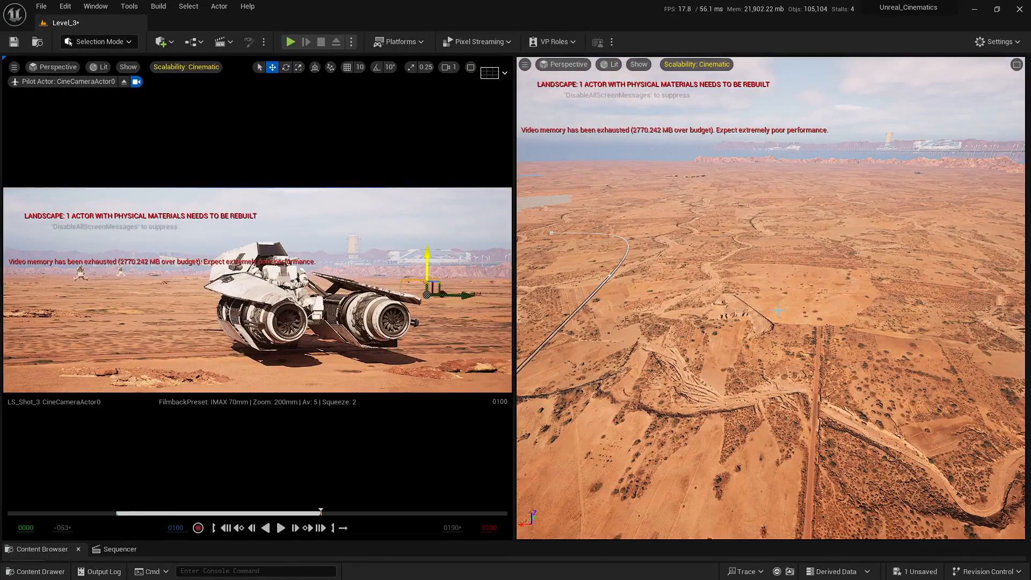
{"action": "key", "text": "f"}
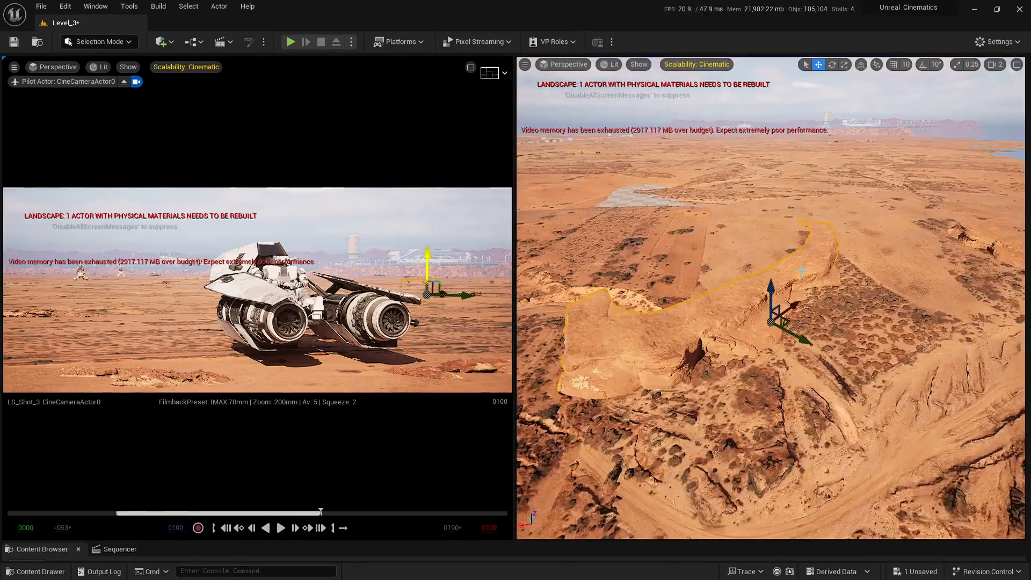
{"action": "key", "text": "Escape"}
Return to Foliage mode over the rock formation, collapse the foliage settings and widen the perspective viewport against the camera view.
{"action": "key", "text": "s"}
{"action": "key", "text": "a"}
{"action": "right_click_drag", "start_coordinate": [802, 271], "coordinate": [794, 250]}
{"action": "scroll", "coordinate": [802, 258], "scroll_direction": "down", "scroll_amount": 3}
{"action": "key", "text": "w"}
{"action": "key", "text": "d"}
{"action": "left_click", "coordinate": [100, 41]}
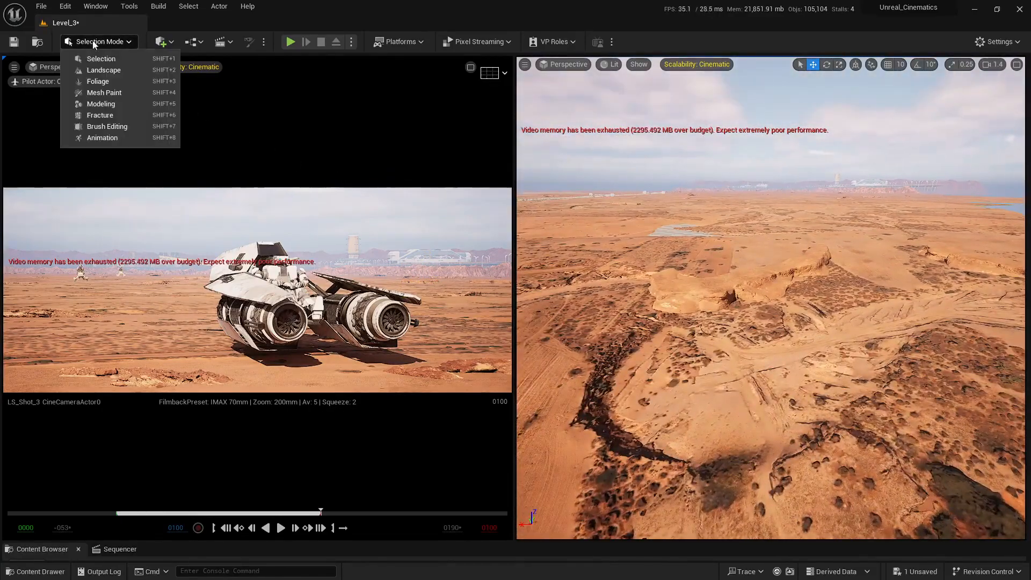
{"action": "left_click", "coordinate": [101, 82]}
{"action": "key", "text": "w"}
{"action": "key", "text": "a"}
{"action": "right_click_drag", "start_coordinate": [809, 308], "coordinate": [788, 317]}
{"action": "key", "text": "e"}
{"action": "key", "text": "d"}
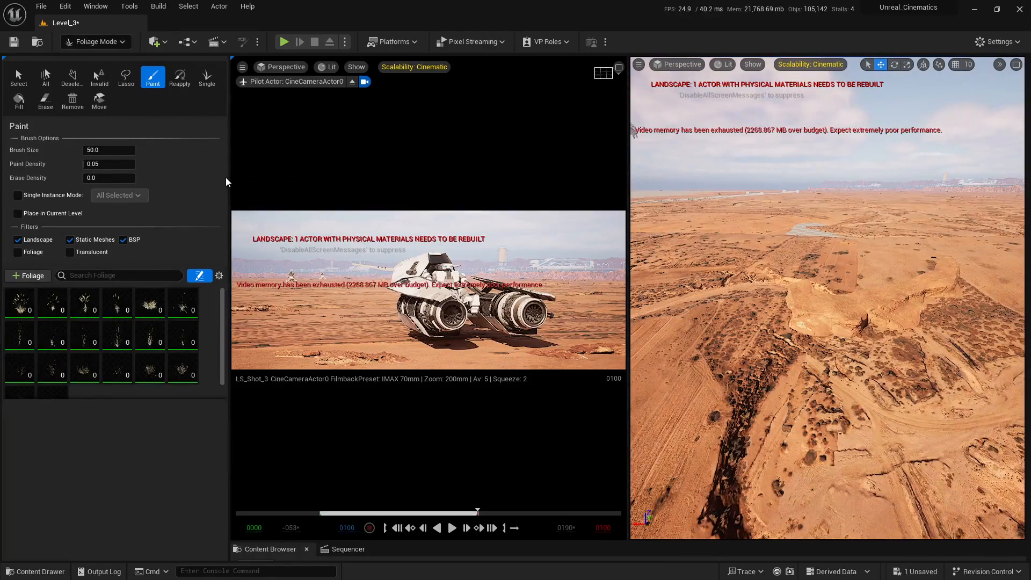
{"action": "left_click_drag", "start_coordinate": [228, 182], "coordinate": [4, 191]}
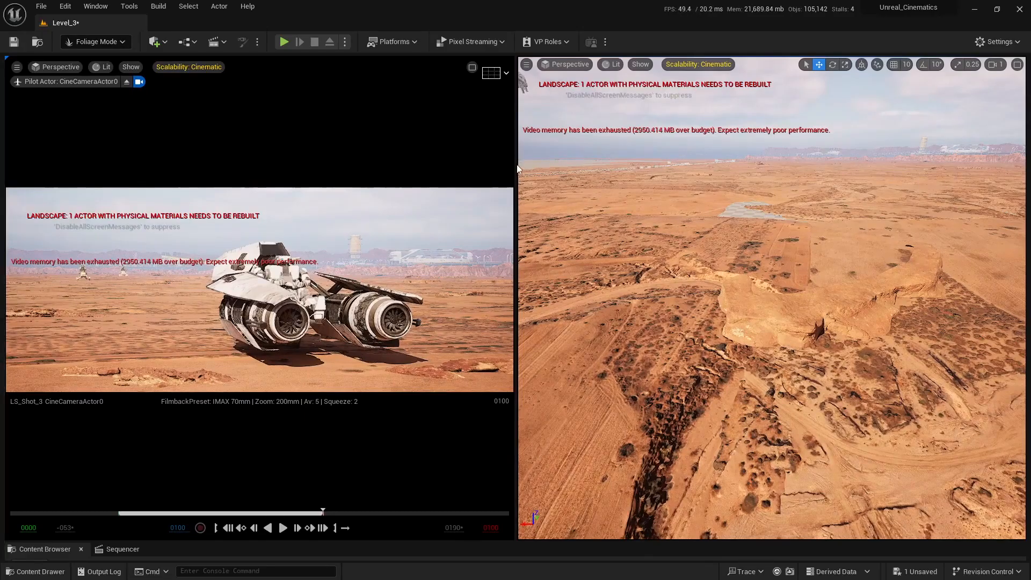
{"action": "left_click_drag", "start_coordinate": [517, 168], "coordinate": [406, 172]}
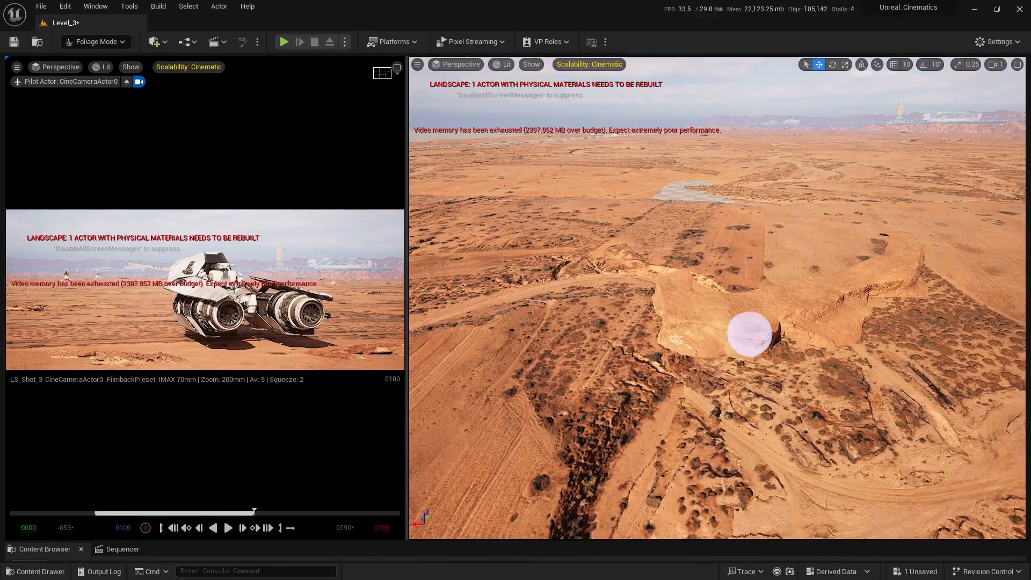
Paint plants around the base of the rock formation and check them in the maximized camera view.
{"action": "right_click_drag", "start_coordinate": [750, 334], "coordinate": [782, 326]}
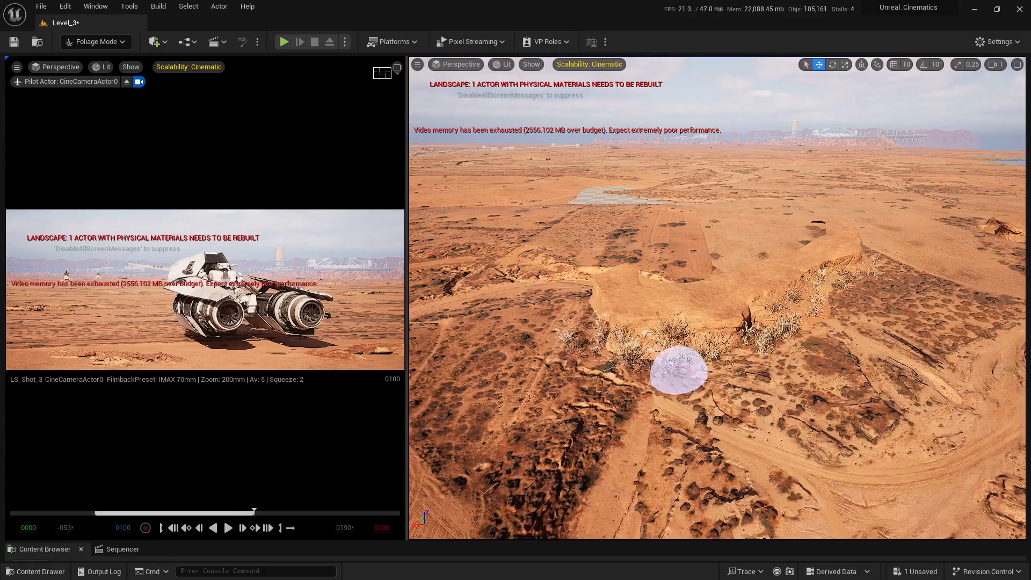
{"action": "left_click", "coordinate": [396, 69]}
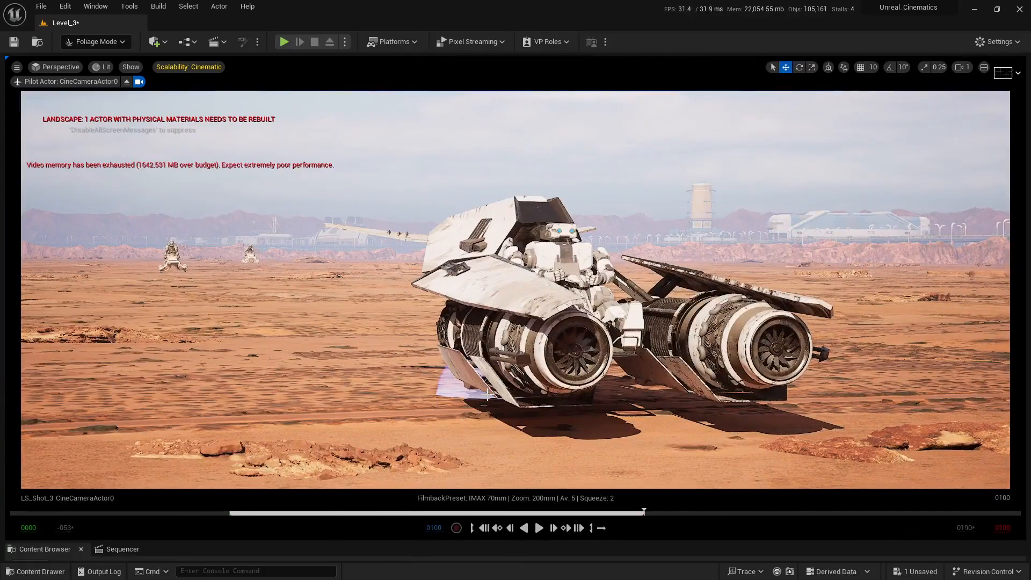
{"action": "left_click", "coordinate": [983, 67]}
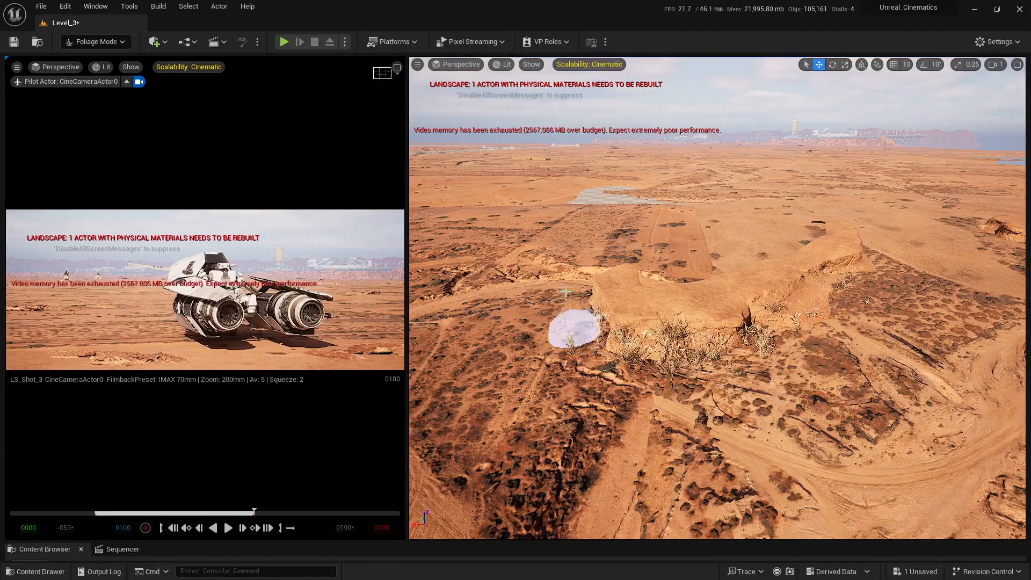
{"action": "left_click_drag", "start_coordinate": [620, 376], "coordinate": [760, 396]}
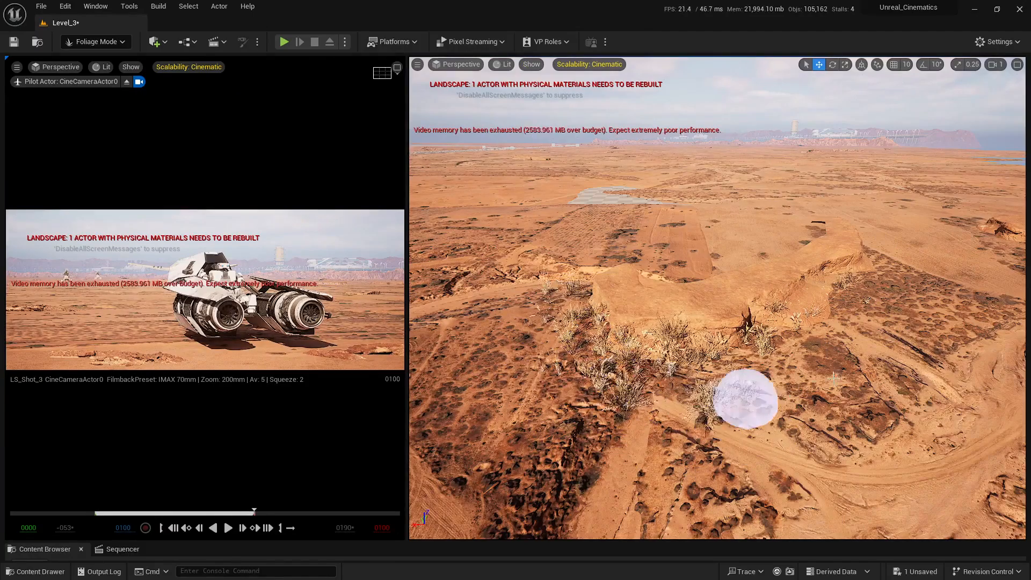
{"action": "left_click", "coordinate": [397, 68]}
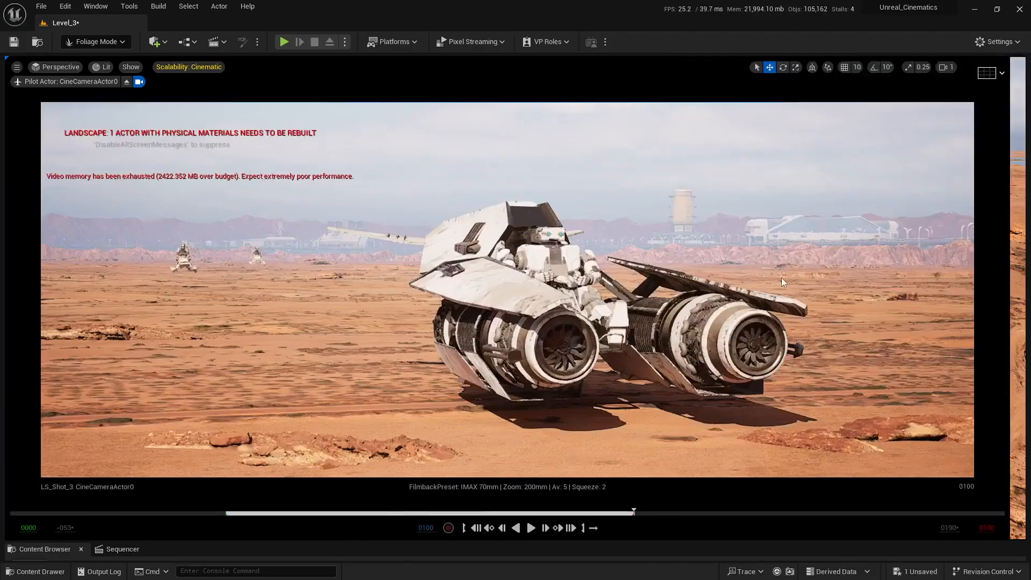
{"action": "left_click", "coordinate": [1009, 70]}
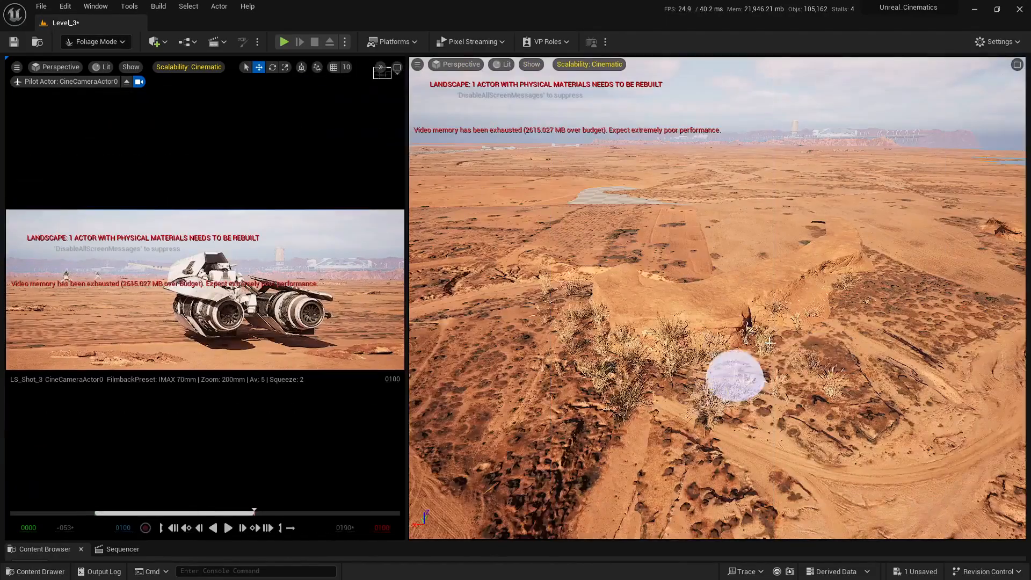
Erase the painted plants around the base of the rock formation.
{"action": "mouse_move", "coordinate": [804, 348]}
{"action": "left_mouse_down", "text": "shift"}
{"action": "mouse_move", "coordinate": [832, 440]}
{"action": "mouse_move", "coordinate": [763, 360]}
{"action": "left_mouse_up", "text": "shift"}
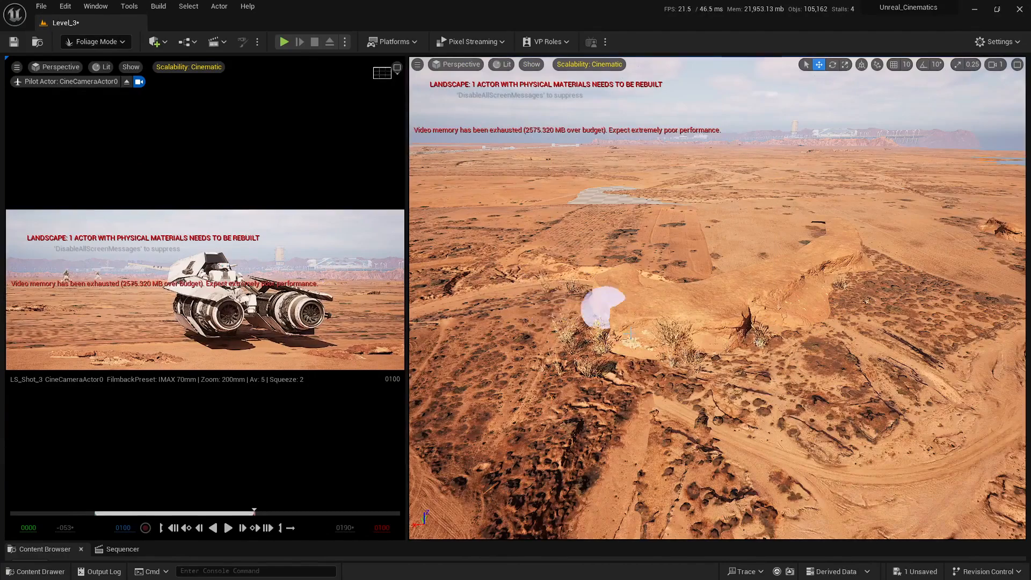
{"action": "mouse_move", "coordinate": [602, 306]}
{"action": "left_mouse_down", "text": "shift"}
{"action": "mouse_move", "coordinate": [546, 369]}
{"action": "mouse_move", "coordinate": [814, 336]}
{"action": "mouse_move", "coordinate": [726, 338]}
{"action": "mouse_move", "coordinate": [806, 323]}
{"action": "left_mouse_up", "text": "shift"}
Select all the foliage types and set their Density / 1Kuu to 50.
{"action": "mouse_move", "coordinate": [2, 120]}
{"action": "left_mouse_down"}
{"action": "mouse_move", "coordinate": [115, 155]}
{"action": "mouse_move", "coordinate": [164, 155]}
{"action": "left_mouse_up"}
{"action": "scroll", "coordinate": [28, 356], "scroll_direction": "down", "scroll_amount": 3}
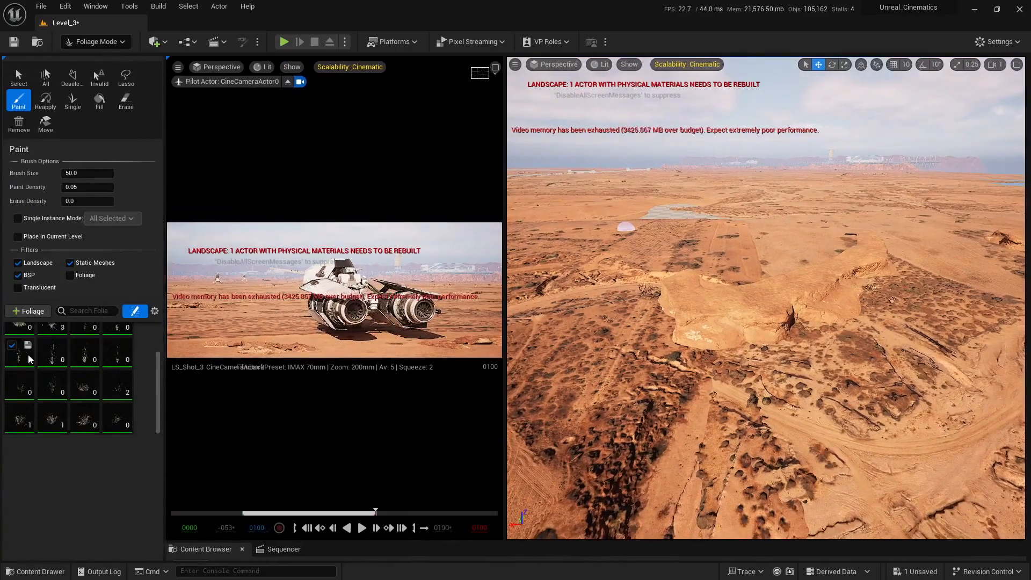
{"action": "left_click", "coordinate": [86, 355]}
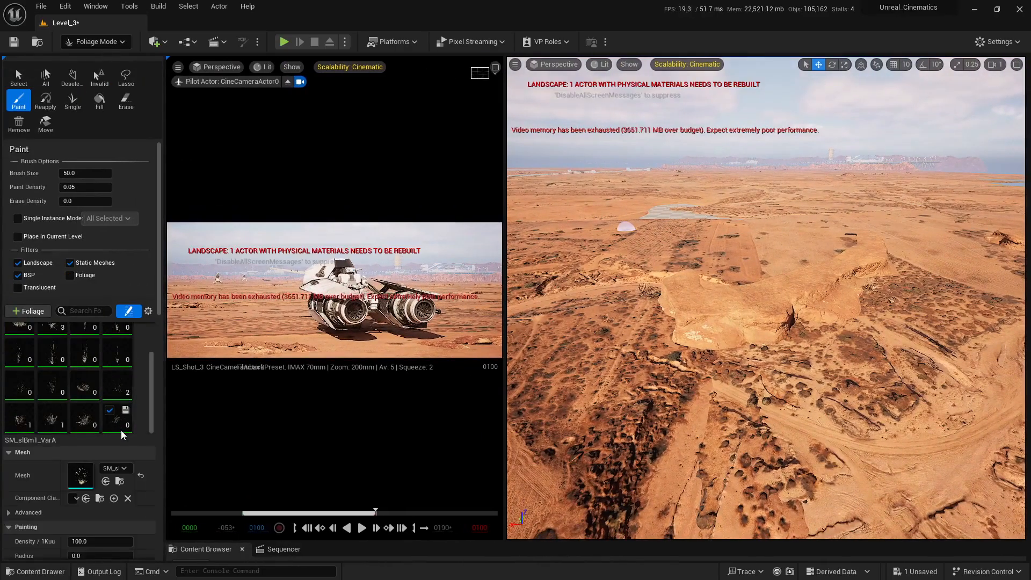
{"action": "key", "text": "ctrl+a"}
{"action": "scroll", "coordinate": [102, 421], "scroll_direction": "down", "scroll_amount": 3}
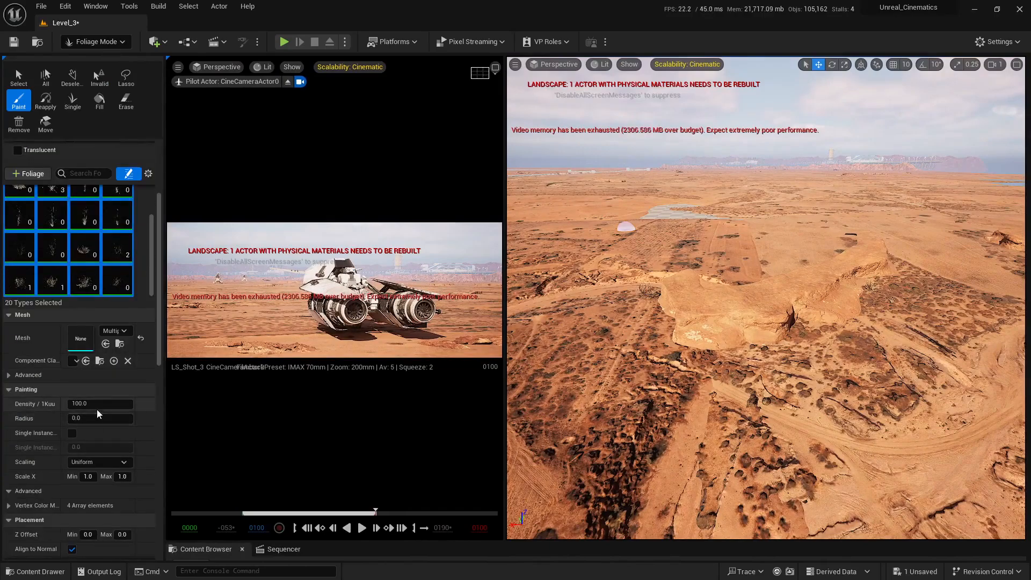
{"action": "left_click", "coordinate": [98, 404]}
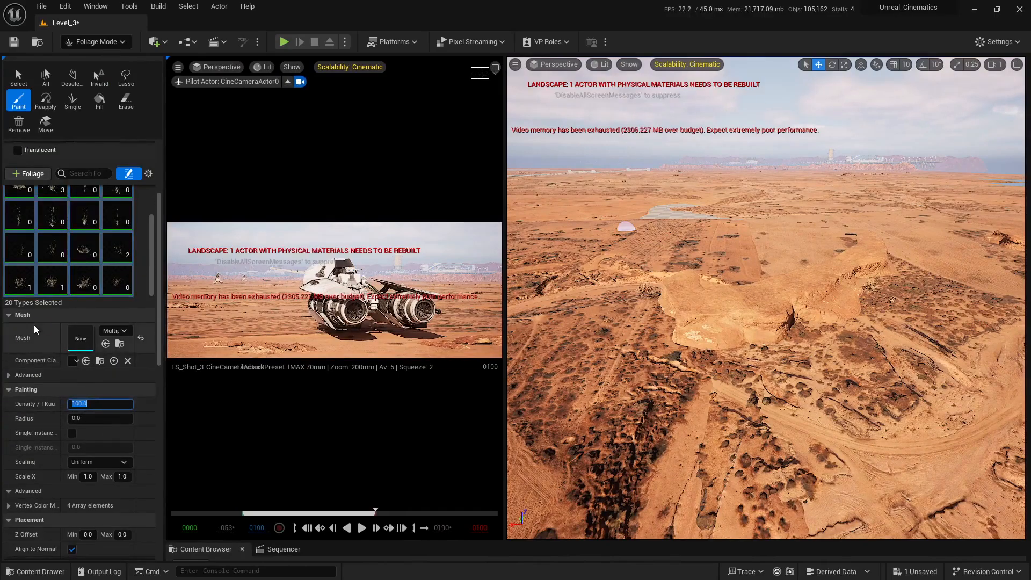
{"action": "left_click", "coordinate": [163, 150]}
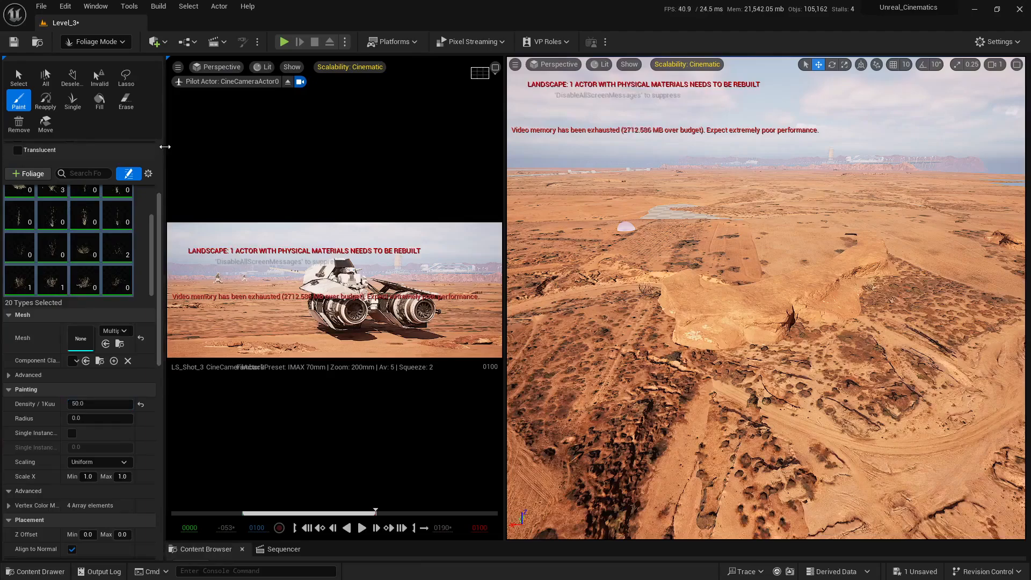
{"action": "left_click_drag", "start_coordinate": [165, 147], "coordinate": [1, 207]}
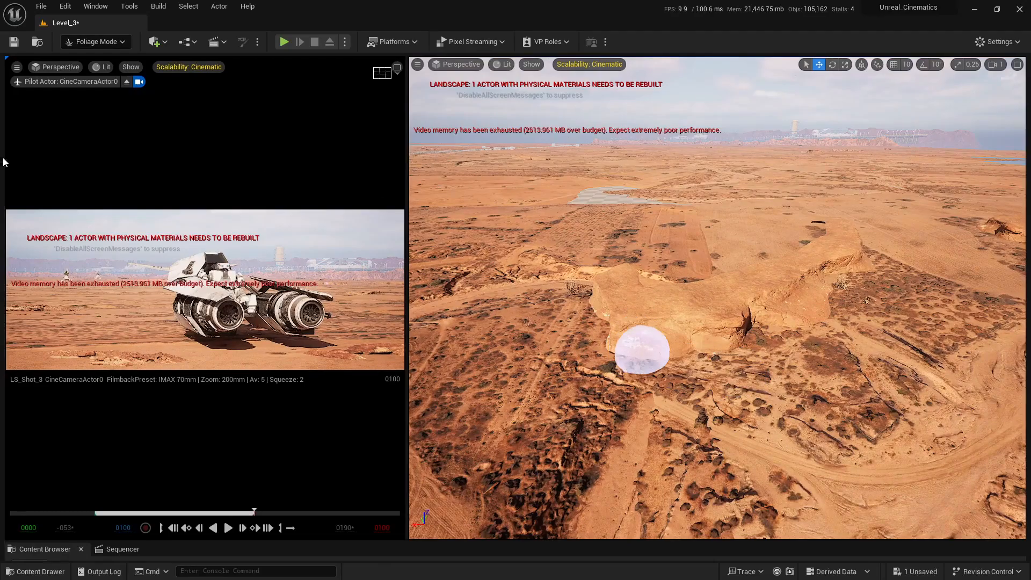
Set the maximum Scale X of all the foliage types to 1.5 and collapse the foliage settings again.
{"action": "left_click_drag", "start_coordinate": [2, 161], "coordinate": [173, 156]}
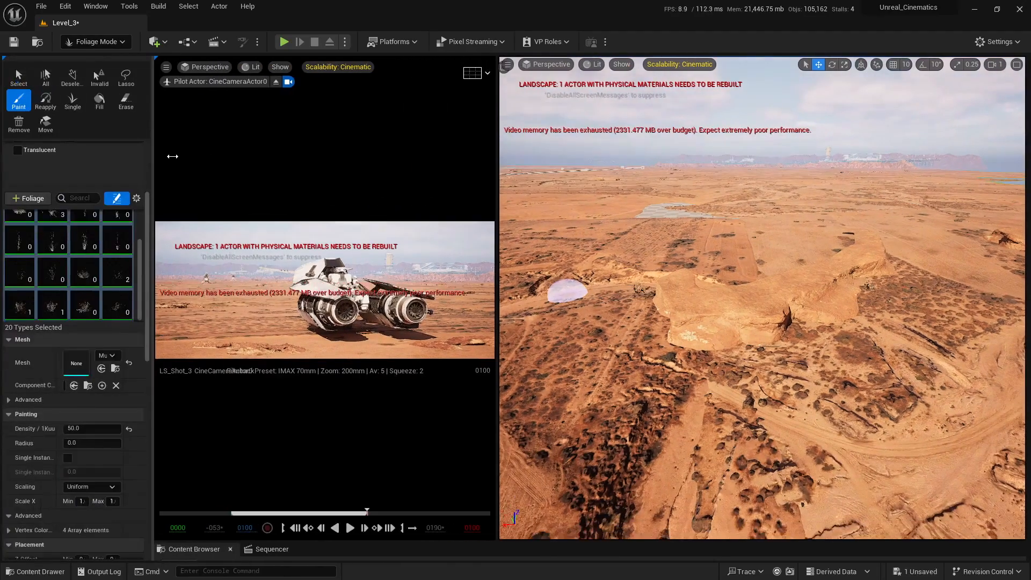
{"action": "scroll", "coordinate": [102, 430], "scroll_direction": "down", "scroll_amount": 3}
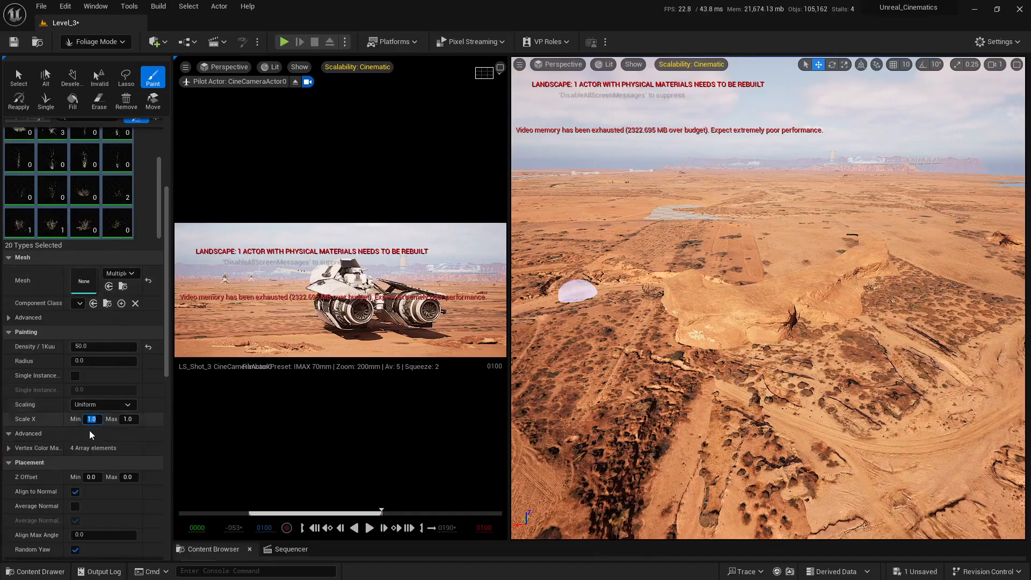
{"action": "left_click", "coordinate": [127, 419]}
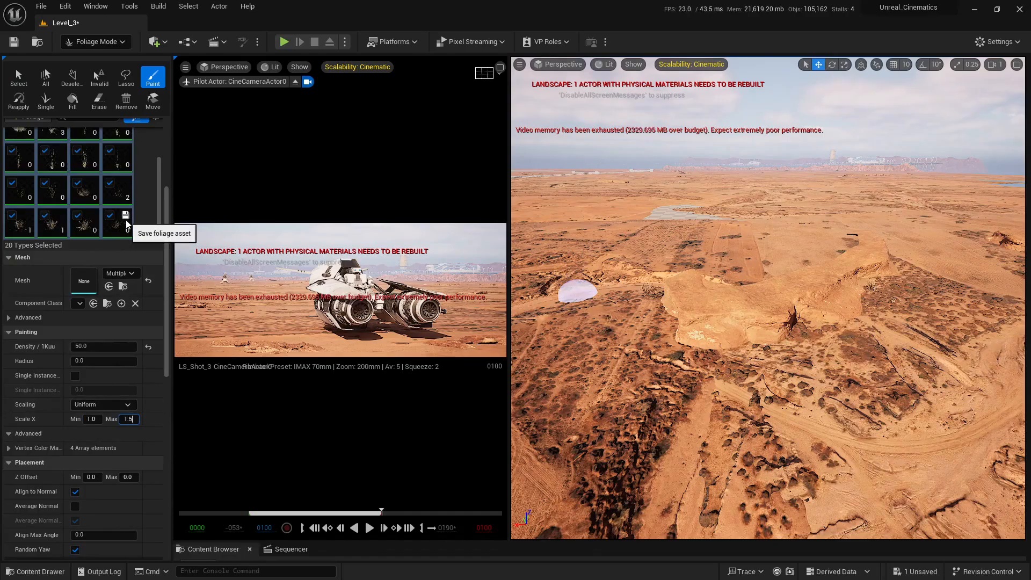
{"action": "key", "text": "Return"}
{"action": "left_click_drag", "start_coordinate": [173, 145], "coordinate": [4, 150]}
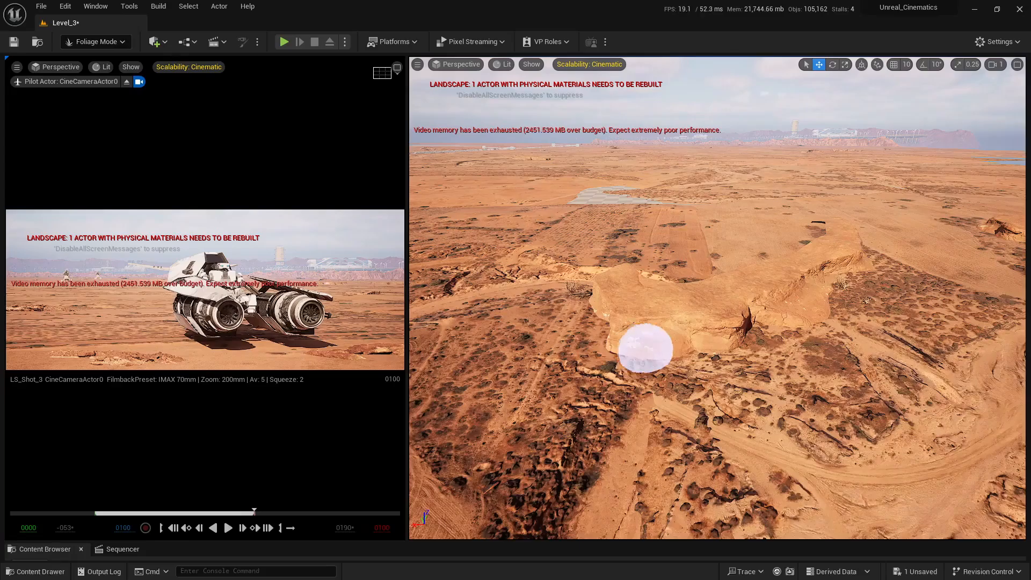
Repaint plants around the base of the rock formation and check them in the maximized camera view.
{"action": "key", "text": "e"}
{"action": "right_click_drag", "start_coordinate": [647, 348], "coordinate": [652, 384]}
{"action": "key", "text": "w"}
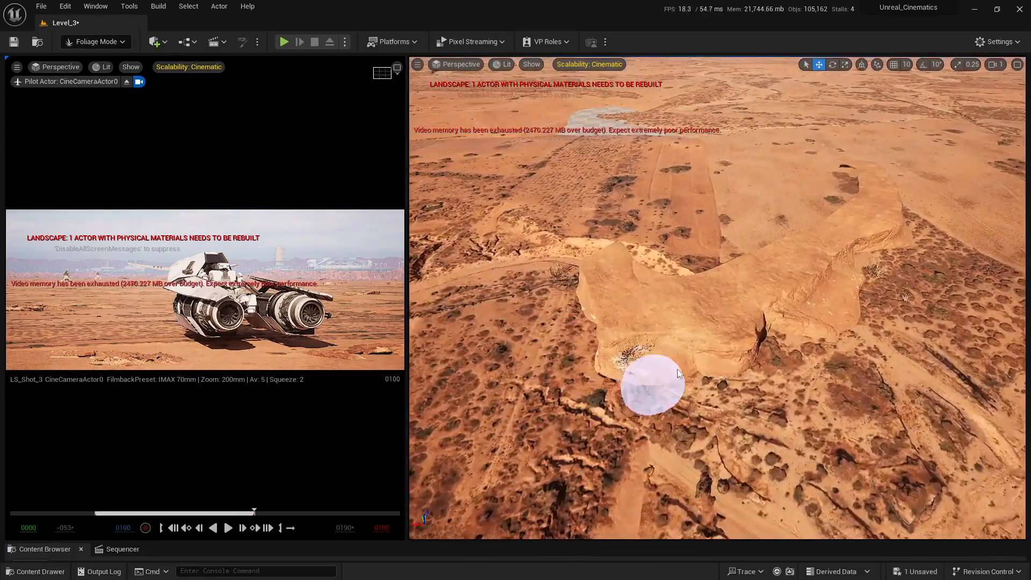
{"action": "mouse_move", "coordinate": [651, 385]}
{"action": "left_mouse_down"}
{"action": "mouse_move", "coordinate": [771, 380]}
{"action": "mouse_move", "coordinate": [753, 370]}
{"action": "mouse_move", "coordinate": [858, 317]}
{"action": "mouse_move", "coordinate": [935, 214]}
{"action": "mouse_move", "coordinate": [757, 403]}
{"action": "mouse_move", "coordinate": [881, 304]}
{"action": "mouse_move", "coordinate": [604, 422]}
{"action": "mouse_move", "coordinate": [545, 289]}
{"action": "mouse_move", "coordinate": [586, 424]}
{"action": "mouse_move", "coordinate": [570, 339]}
{"action": "mouse_move", "coordinate": [575, 421]}
{"action": "mouse_move", "coordinate": [624, 301]}
{"action": "left_mouse_up"}
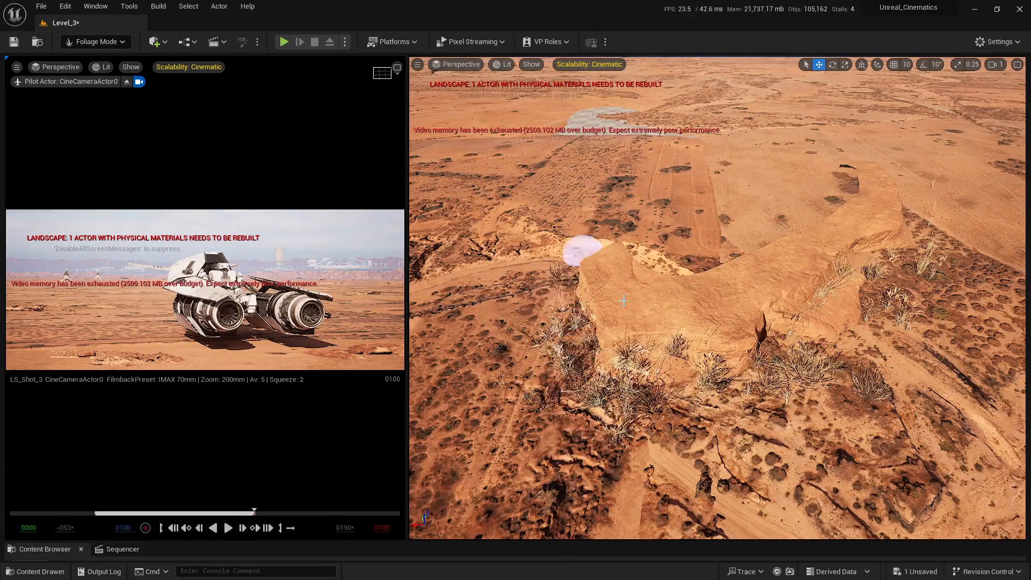
{"action": "left_click", "coordinate": [397, 67]}
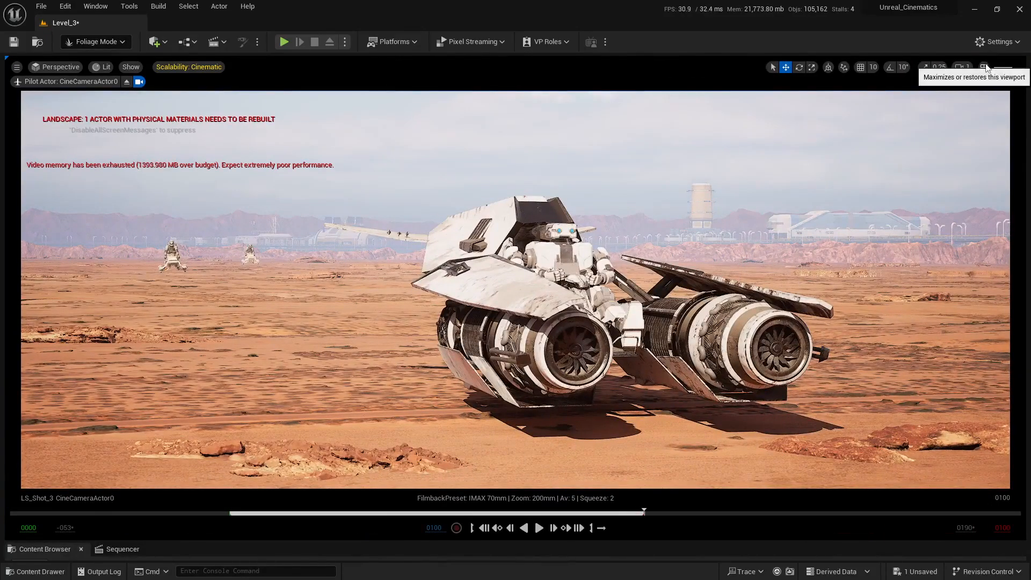
{"action": "left_click", "coordinate": [1003, 72]}
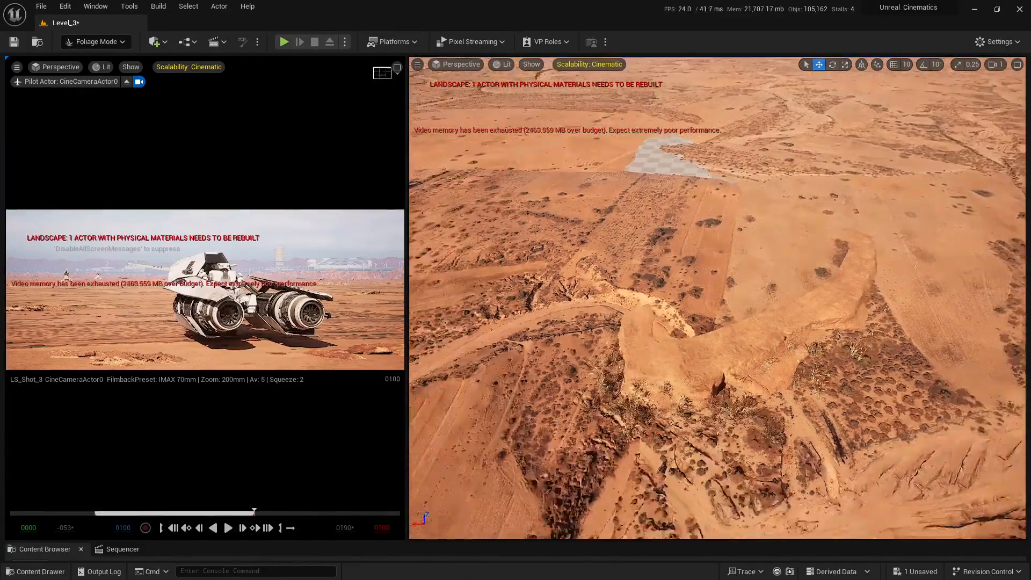
{"action": "mouse_move", "coordinate": [824, 264]}
{"action": "right_mouse_down"}
{"action": "mouse_move", "coordinate": [805, 265]}
{"action": "mouse_move", "coordinate": [838, 265]}
{"action": "right_mouse_up"}
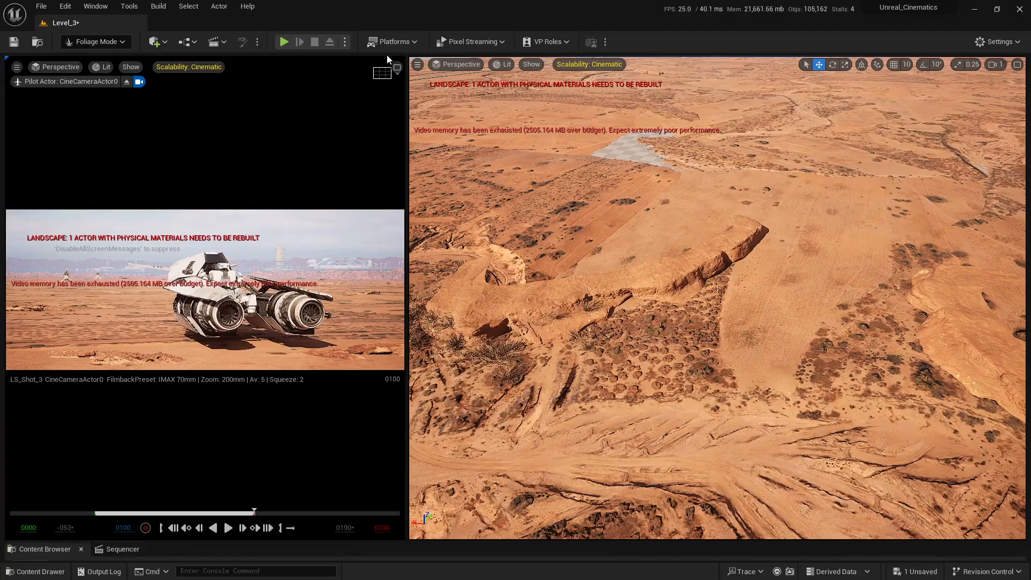
{"action": "left_click", "coordinate": [382, 72]}
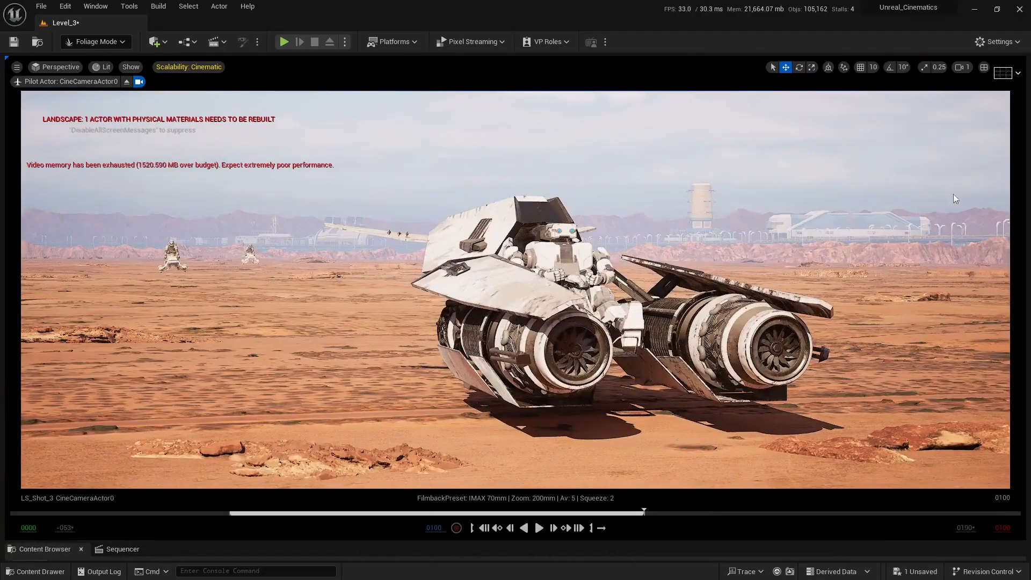
{"action": "left_click", "coordinate": [1002, 72]}
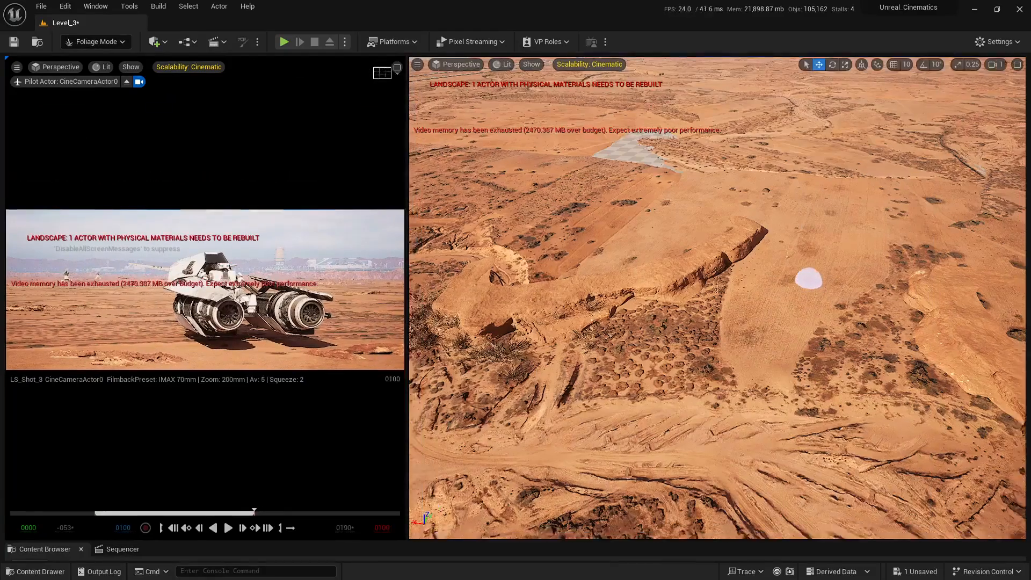
Paint plants along the front base of the layered rock formation and the pale boulder beside it.
{"action": "right_click_drag", "start_coordinate": [808, 278], "coordinate": [767, 269]}
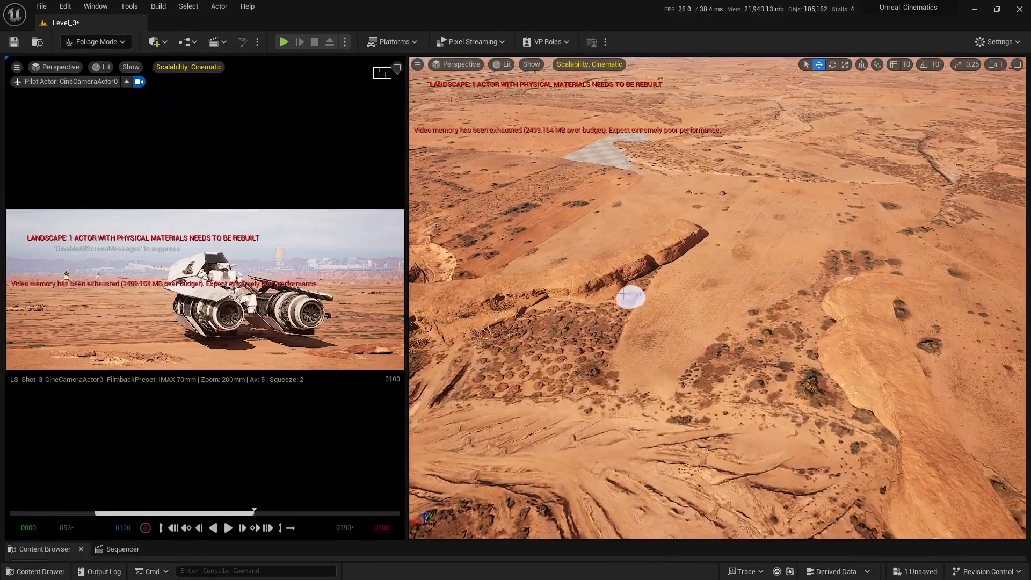
{"action": "right_click_drag", "start_coordinate": [765, 330], "coordinate": [767, 457]}
{"action": "scroll", "coordinate": [785, 282], "scroll_direction": "up", "scroll_amount": 1}
{"action": "scroll", "coordinate": [765, 280], "scroll_direction": "up", "scroll_amount": 2}
{"action": "scroll", "coordinate": [777, 291], "scroll_direction": "down", "scroll_amount": 2}
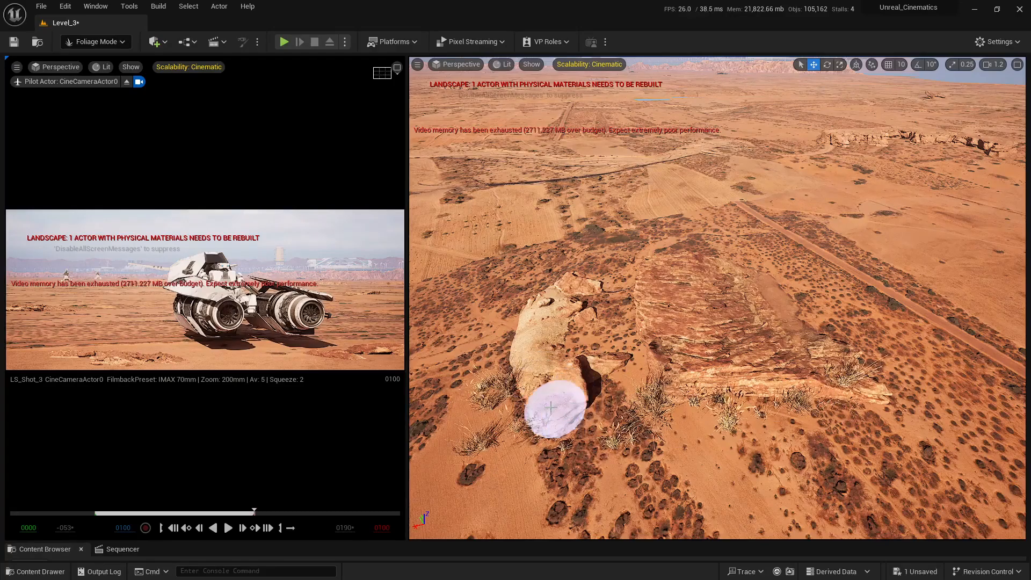
Add plants behind the pale boulder and around the far end of the layered rock, checking the maximized camera view.
{"action": "mouse_move", "coordinate": [601, 346]}
{"action": "right_mouse_down"}
{"action": "mouse_move", "coordinate": [600, 309]}
{"action": "mouse_move", "coordinate": [569, 308]}
{"action": "right_mouse_up"}
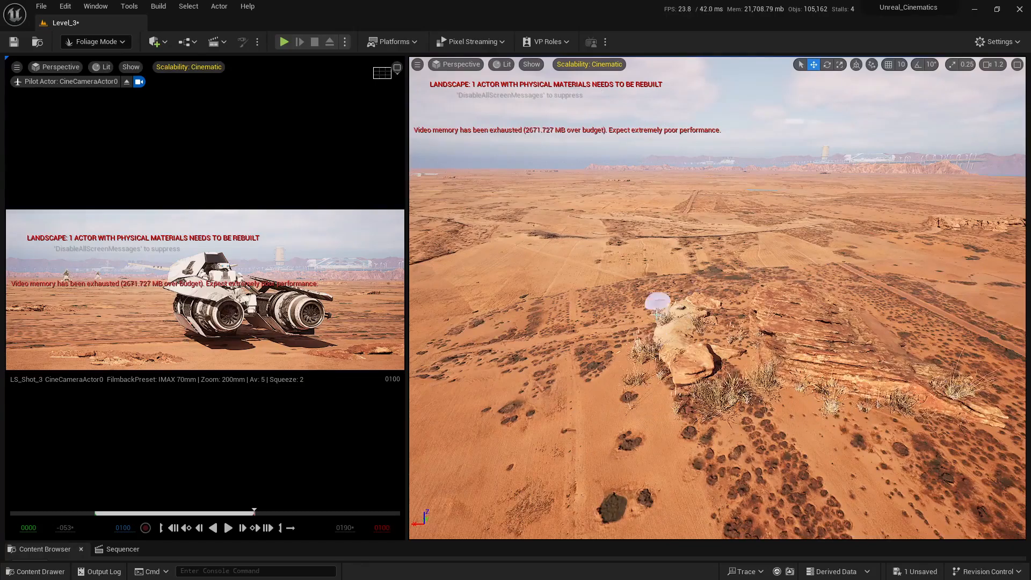
{"action": "right_click_drag", "start_coordinate": [794, 352], "coordinate": [800, 401]}
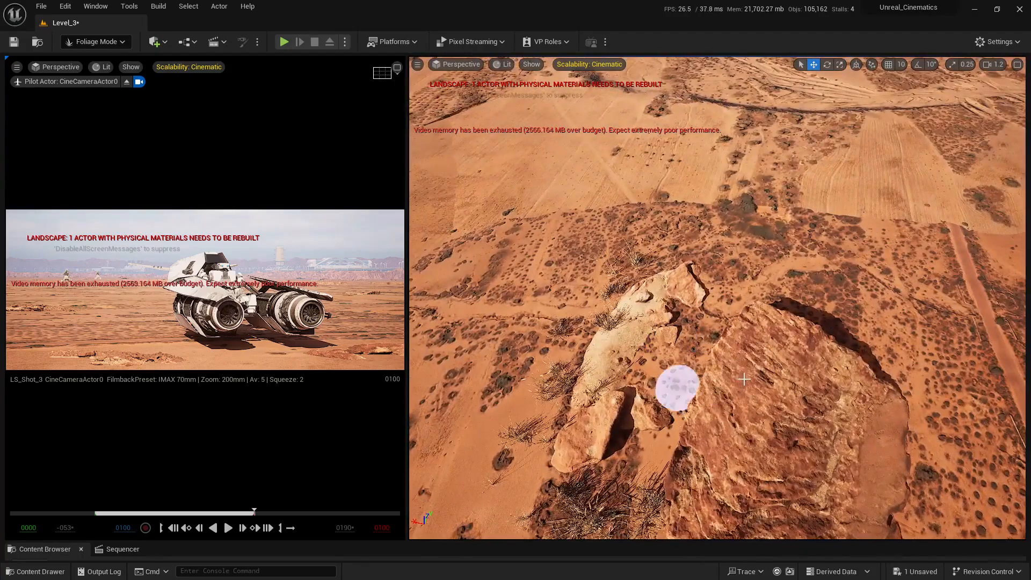
{"action": "right_click_drag", "start_coordinate": [685, 389], "coordinate": [757, 370]}
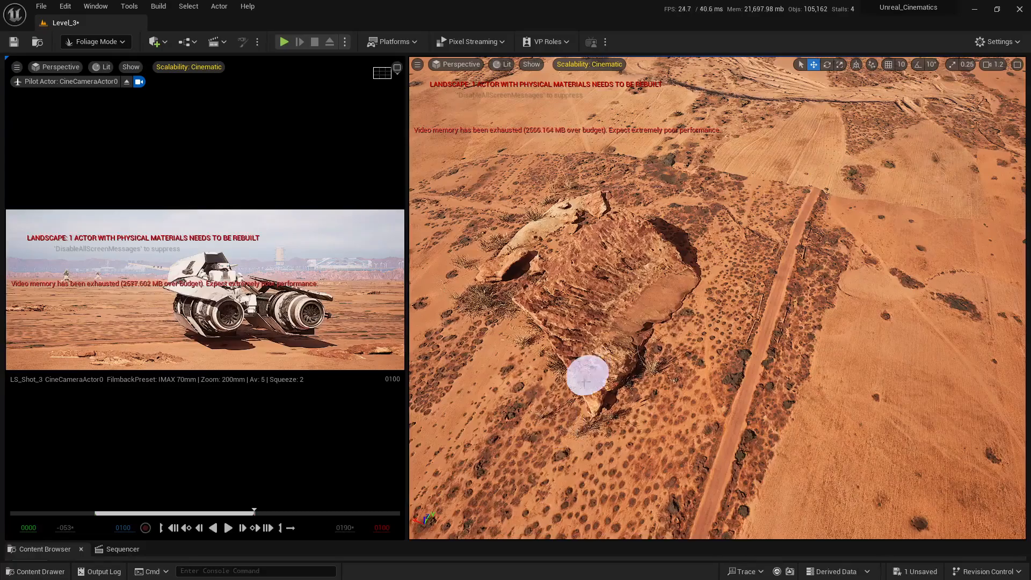
{"action": "right_click_drag", "start_coordinate": [584, 383], "coordinate": [584, 354]}
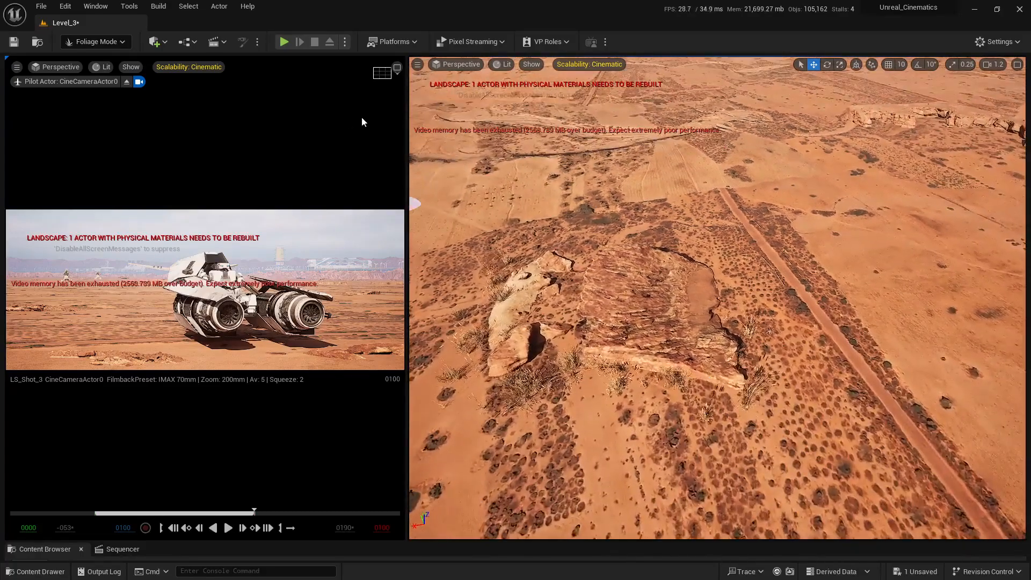
{"action": "left_click", "coordinate": [400, 71]}
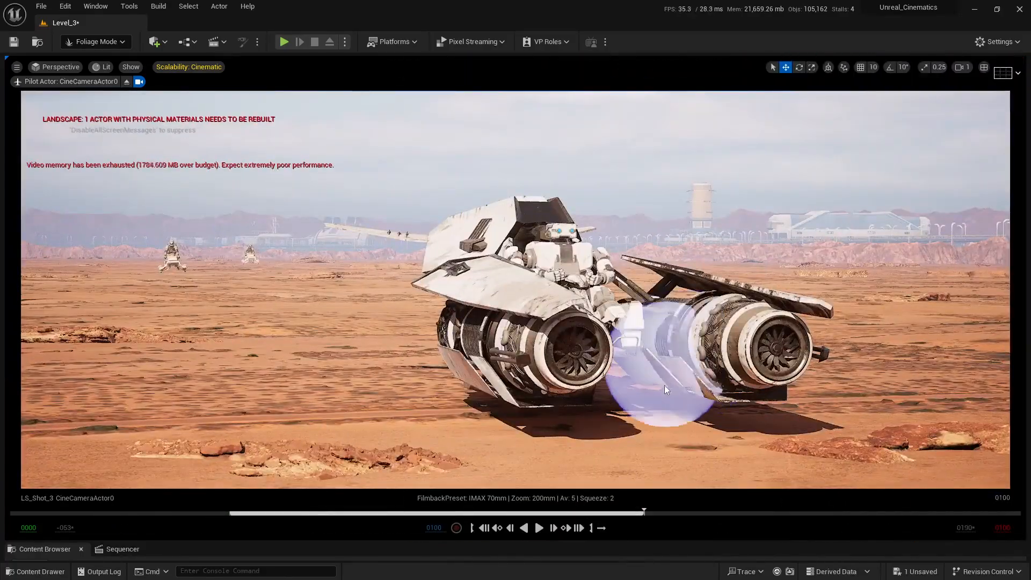
{"action": "left_click", "coordinate": [1003, 72]}
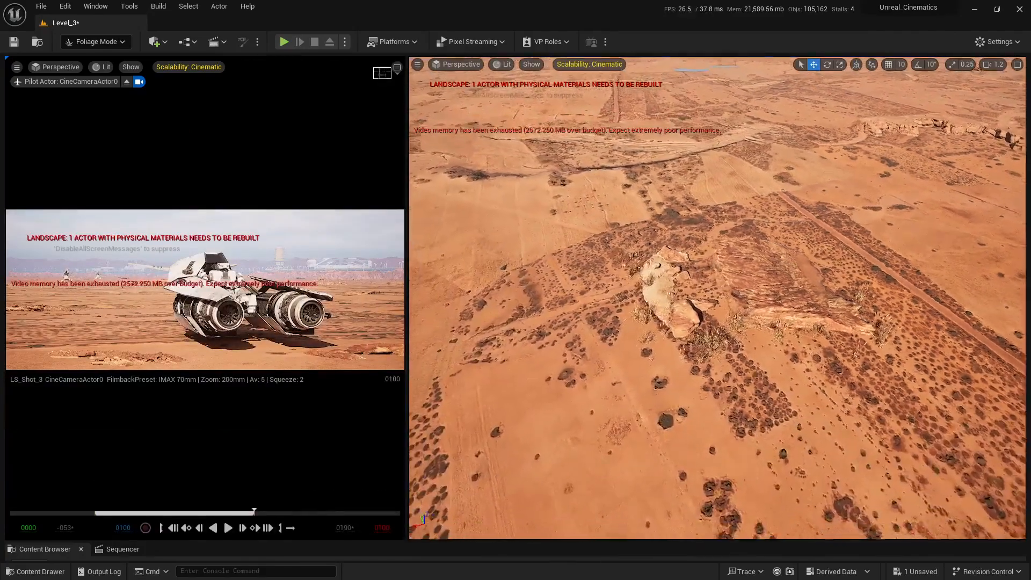
Erase the plants around the pale boulder and check the shot in the maximized camera view.
{"action": "right_click_drag", "start_coordinate": [628, 244], "coordinate": [628, 257]}
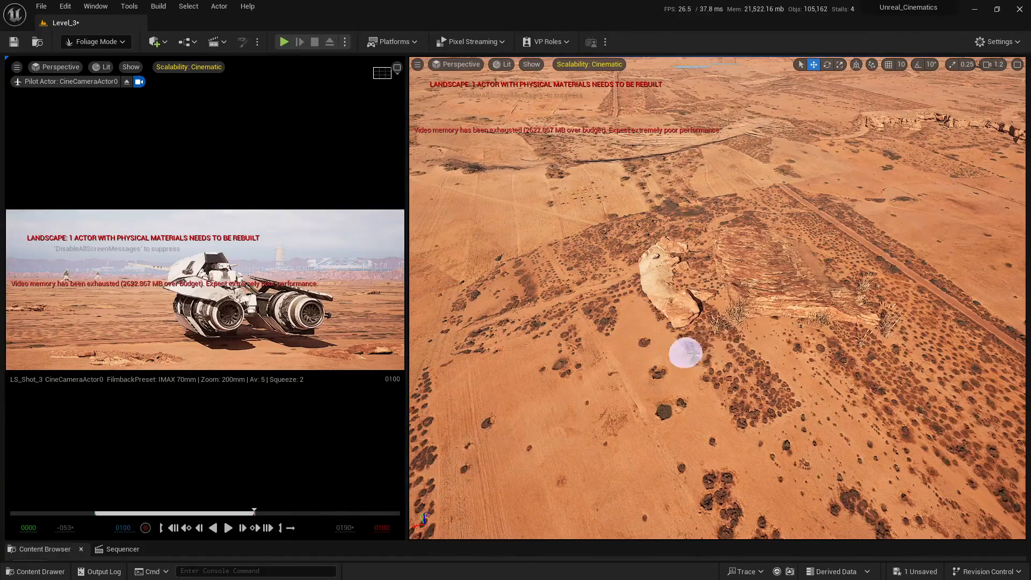
{"action": "left_click", "coordinate": [398, 69]}
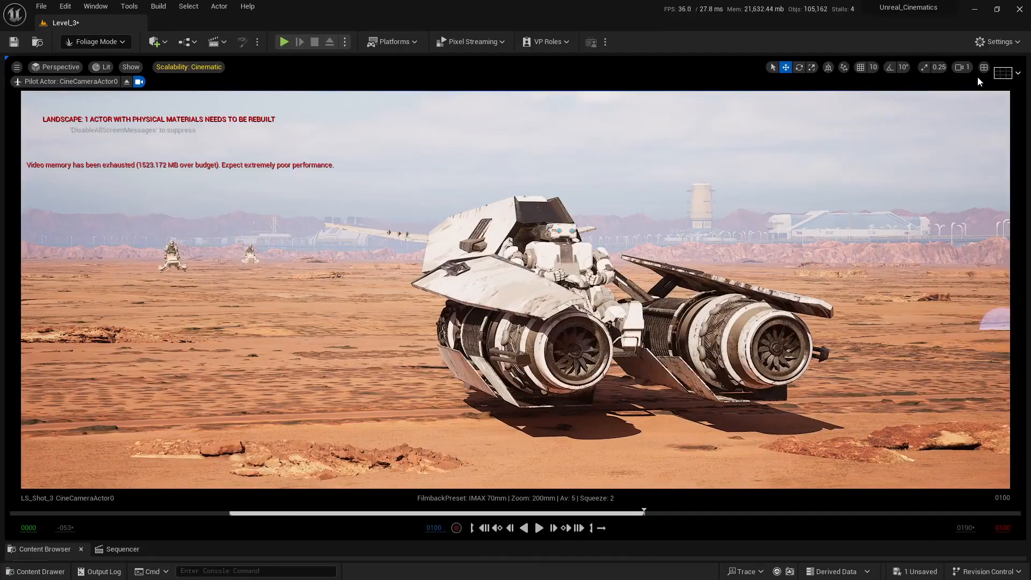
{"action": "left_click", "coordinate": [1002, 72]}
Paint denser plants along the front of the layered rock formation and compare them in the maximized camera view.
{"action": "right_click_drag", "start_coordinate": [844, 321], "coordinate": [852, 280]}
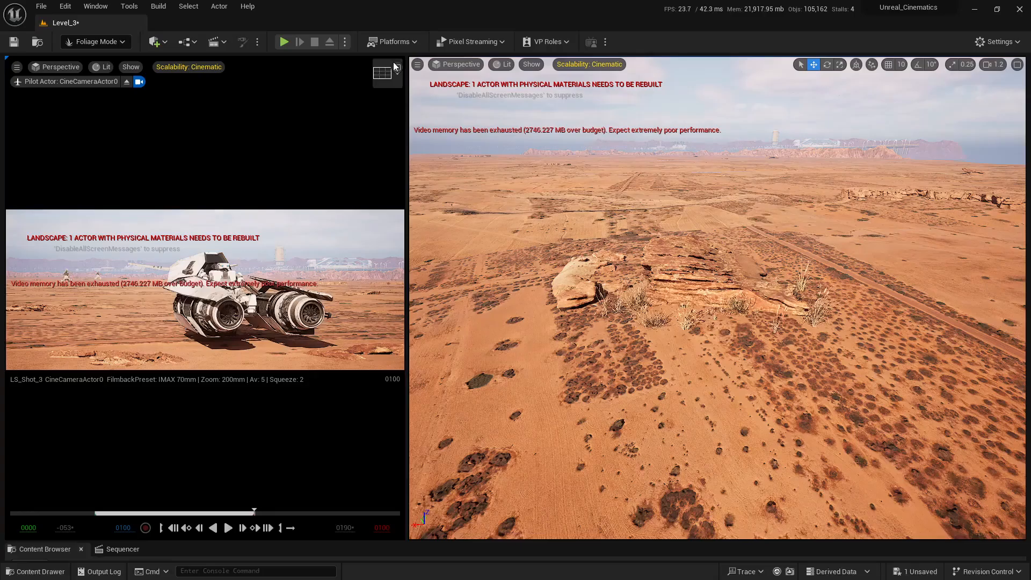
{"action": "left_click", "coordinate": [382, 72]}
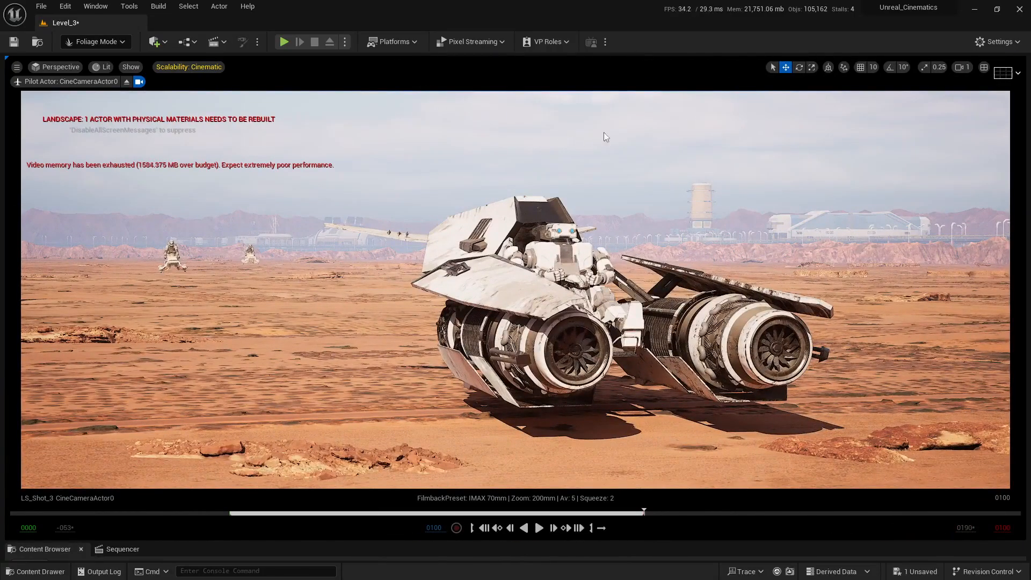
{"action": "left_click", "coordinate": [978, 68]}
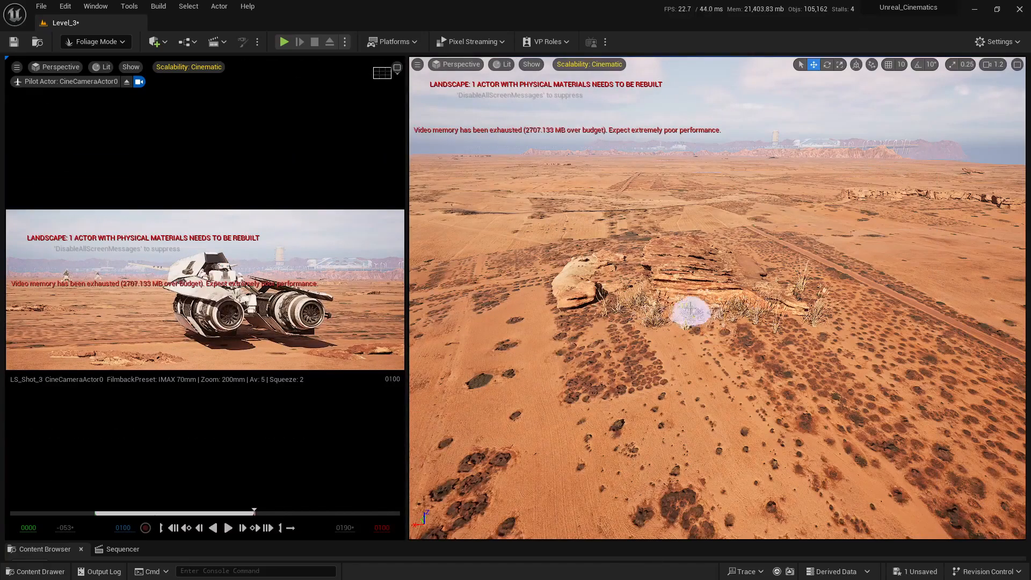
{"action": "left_click", "coordinate": [397, 68]}
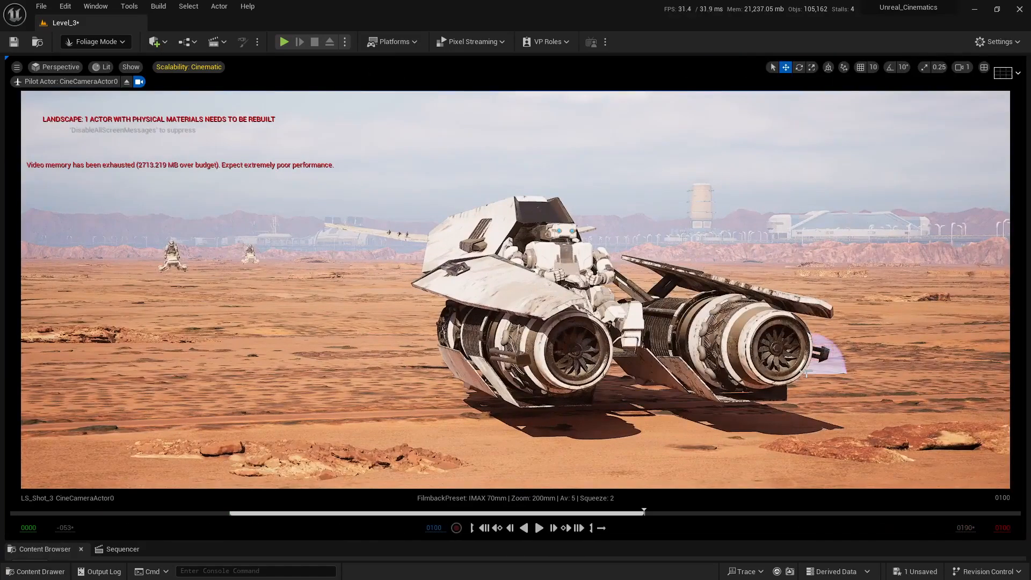
{"action": "left_click", "coordinate": [984, 68]}
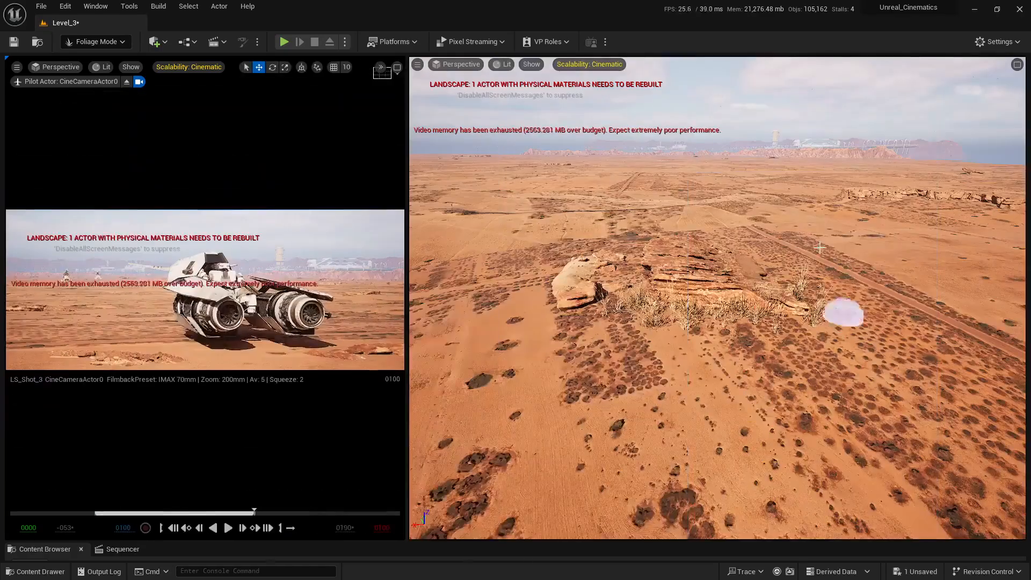
Paint plants along the inner base of the large curved rock formation.
{"action": "key", "text": "w"}
{"action": "mouse_move", "coordinate": [795, 234]}
{"action": "right_mouse_down"}
{"action": "mouse_move", "coordinate": [881, 242]}
{"action": "mouse_move", "coordinate": [913, 274]}
{"action": "mouse_move", "coordinate": [792, 249]}
{"action": "mouse_move", "coordinate": [795, 235]}
{"action": "right_mouse_up"}
{"action": "key", "text": "s"}
{"action": "key", "text": "w"}
{"action": "mouse_move", "coordinate": [493, 342]}
{"action": "left_mouse_down"}
{"action": "mouse_move", "coordinate": [499, 348]}
{"action": "mouse_move", "coordinate": [502, 325]}
{"action": "mouse_move", "coordinate": [542, 301]}
{"action": "left_mouse_up"}
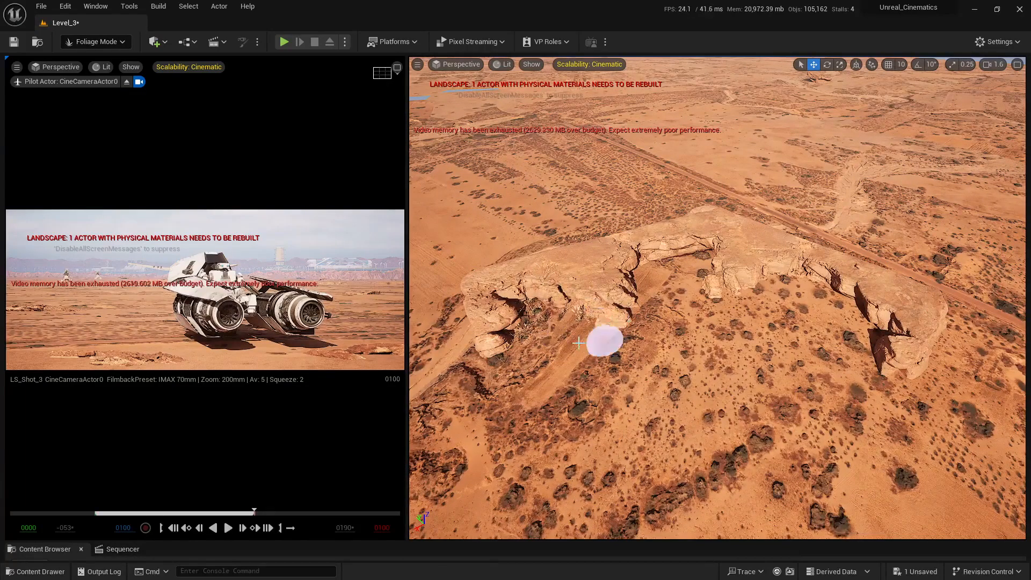
{"action": "mouse_move", "coordinate": [645, 314]}
{"action": "left_mouse_down"}
{"action": "mouse_move", "coordinate": [693, 290]}
{"action": "mouse_move", "coordinate": [733, 314]}
{"action": "mouse_move", "coordinate": [905, 277]}
{"action": "left_mouse_up"}
{"action": "mouse_move", "coordinate": [901, 361]}
{"action": "left_mouse_down"}
{"action": "mouse_move", "coordinate": [803, 305]}
{"action": "mouse_move", "coordinate": [652, 294]}
{"action": "mouse_move", "coordinate": [533, 315]}
{"action": "mouse_move", "coordinate": [586, 362]}
{"action": "left_mouse_up"}
Sweep the foliage brush across the curved rock formation and check the result in the maximized camera view.
{"action": "key", "text": "s"}
{"action": "mouse_move", "coordinate": [612, 376]}
{"action": "right_mouse_down"}
{"action": "mouse_move", "coordinate": [612, 343]}
{"action": "mouse_move", "coordinate": [618, 354]}
{"action": "right_mouse_up"}
{"action": "key", "text": "w"}
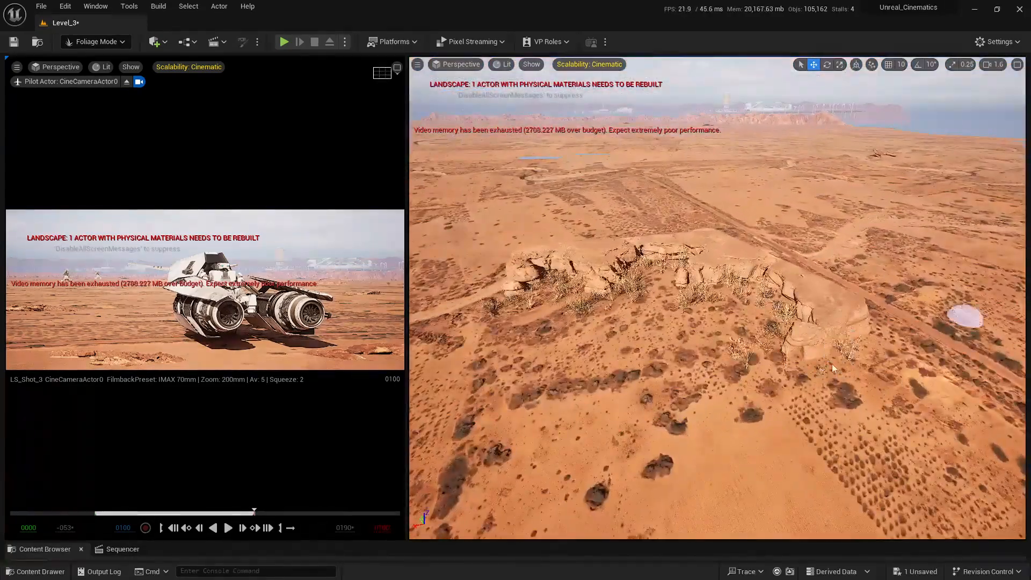
{"action": "mouse_move", "coordinate": [967, 315]}
{"action": "left_mouse_down"}
{"action": "mouse_move", "coordinate": [548, 326]}
{"action": "mouse_move", "coordinate": [486, 277]}
{"action": "left_mouse_up"}
{"action": "left_click", "coordinate": [397, 69]}
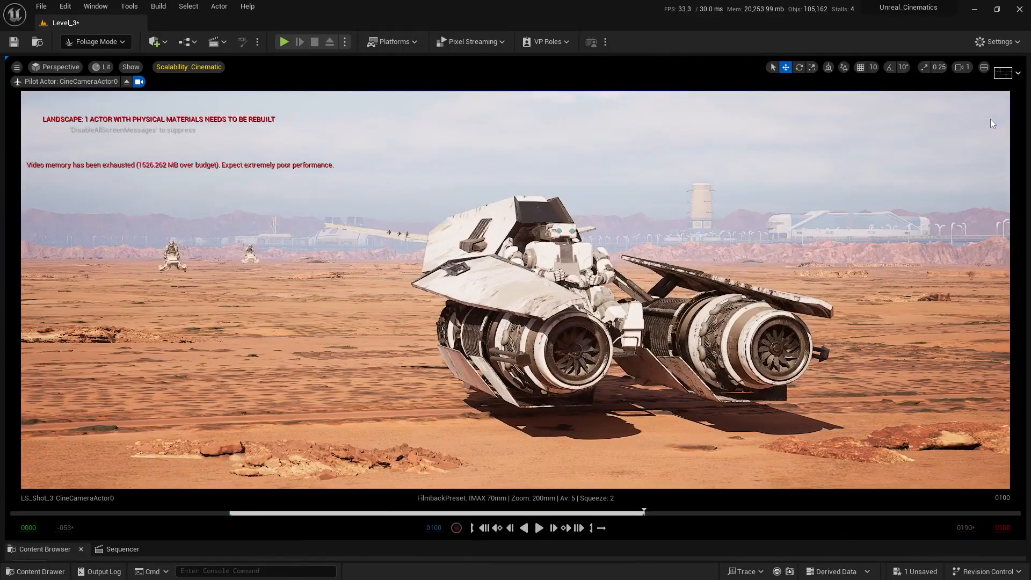
{"action": "left_click", "coordinate": [983, 66]}
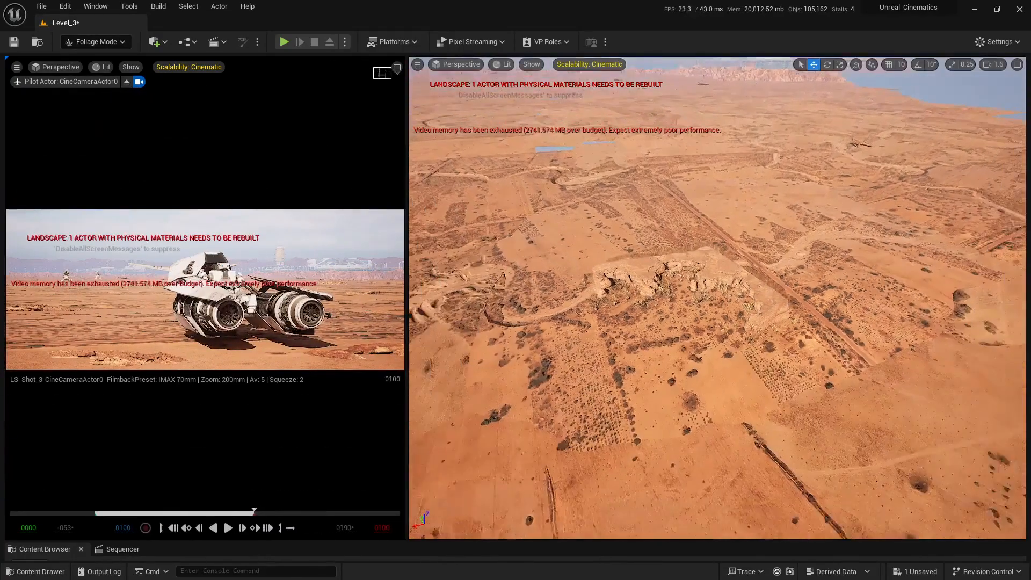
{"action": "key", "text": "w"}
{"action": "right_click_drag", "start_coordinate": [822, 338], "coordinate": [822, 370]}
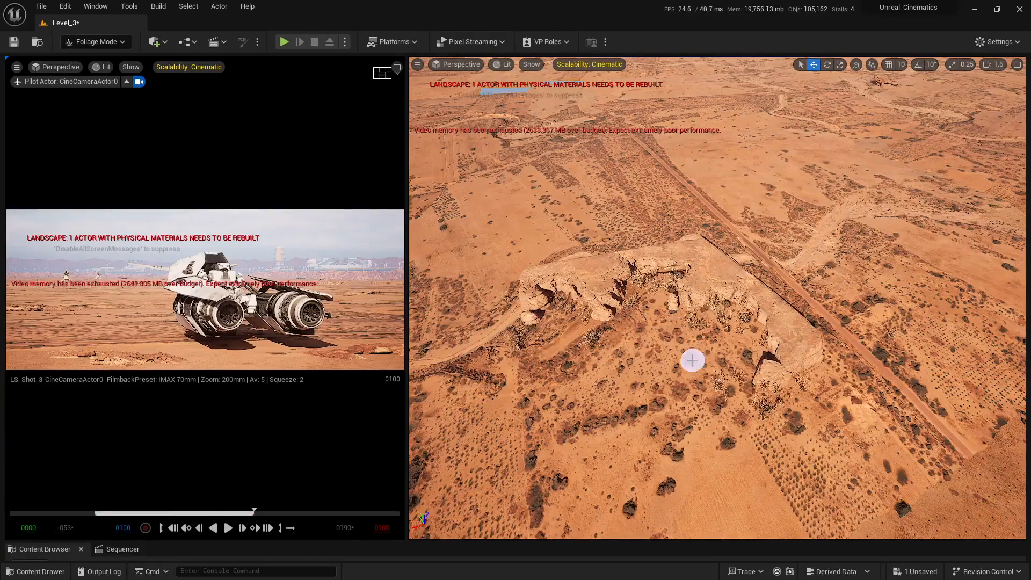
{"action": "left_click", "coordinate": [397, 68]}
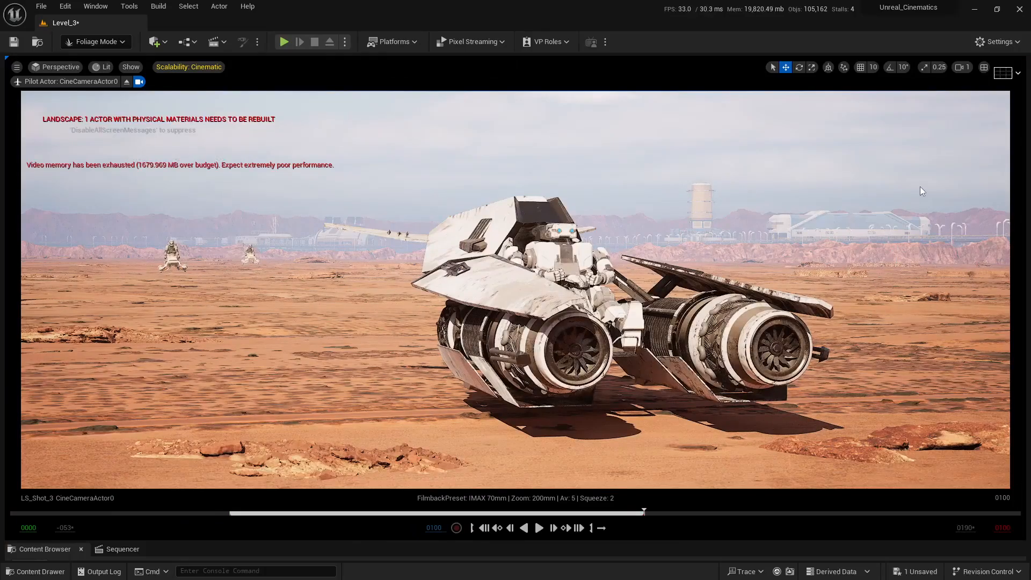
{"action": "left_click", "coordinate": [984, 68]}
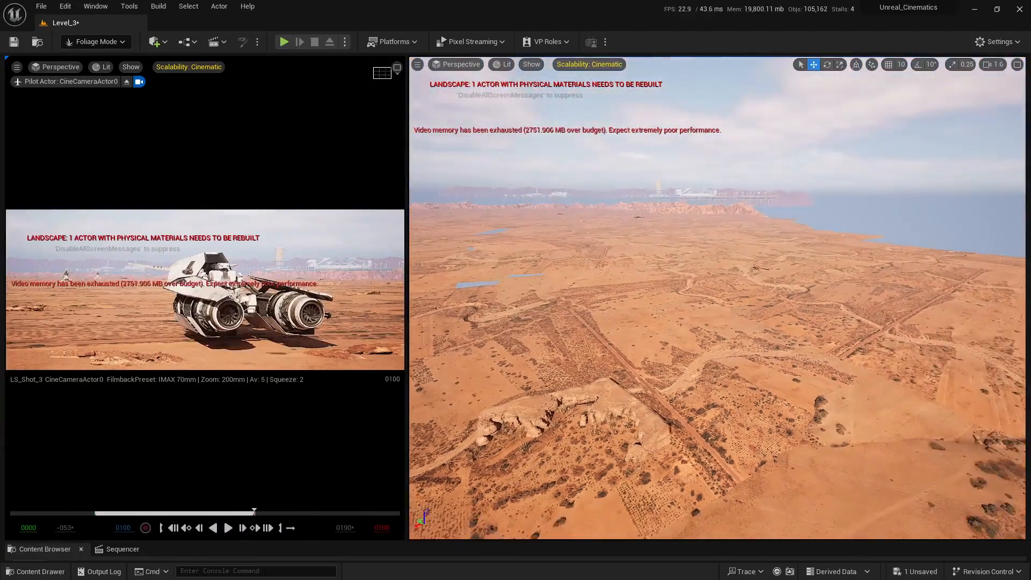
Paint plants around the front and sides of the smooth, cracked boulder and check them in the maximized camera view.
{"action": "key", "text": "w"}
{"action": "right_click_drag", "start_coordinate": [717, 298], "coordinate": [729, 347]}
{"action": "key", "text": "w"}
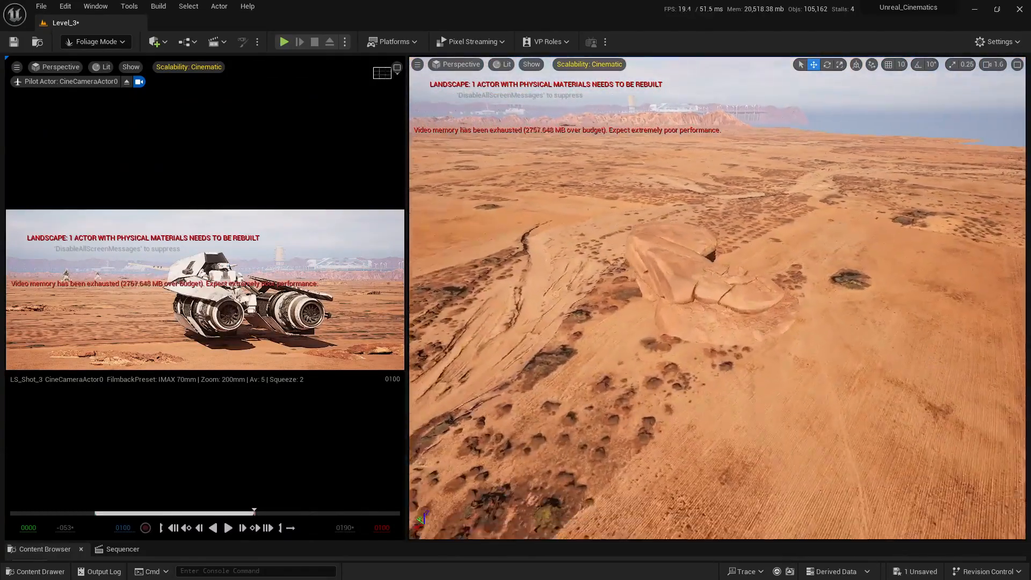
{"action": "right_click_drag", "start_coordinate": [875, 346], "coordinate": [874, 344]}
{"action": "left_click", "coordinate": [805, 292]}
{"action": "left_click", "coordinate": [731, 334]}
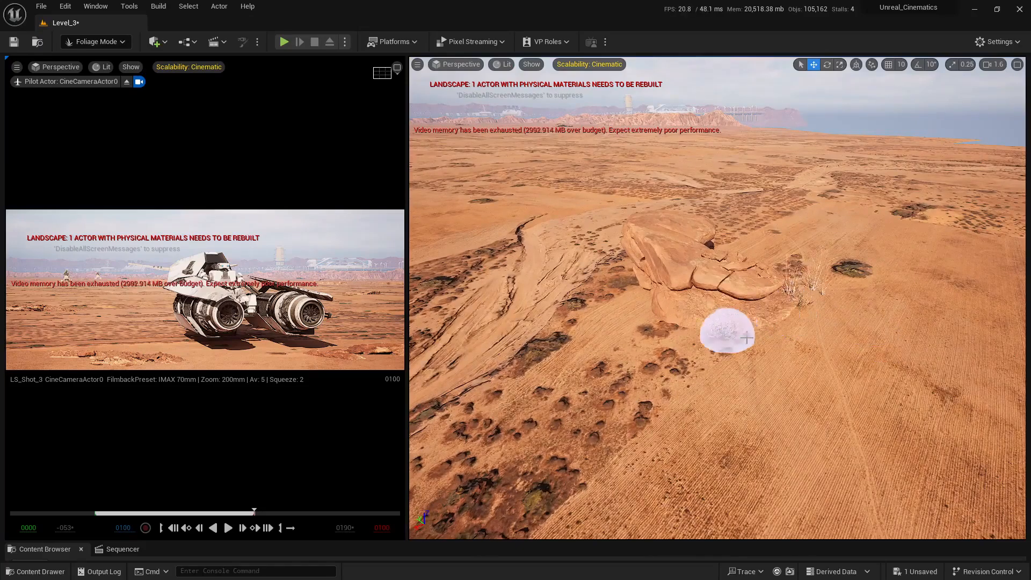
{"action": "mouse_move", "coordinate": [747, 337]}
{"action": "left_mouse_down"}
{"action": "mouse_move", "coordinate": [778, 325]}
{"action": "mouse_move", "coordinate": [771, 334]}
{"action": "mouse_move", "coordinate": [656, 325]}
{"action": "left_mouse_up"}
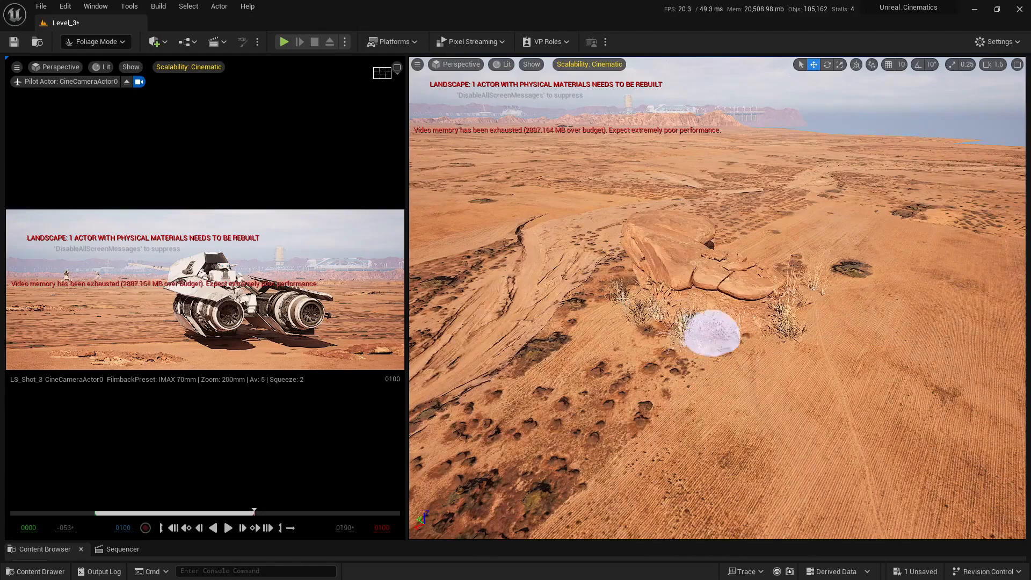
{"action": "mouse_move", "coordinate": [621, 298]}
{"action": "left_mouse_down"}
{"action": "mouse_move", "coordinate": [607, 299]}
{"action": "mouse_move", "coordinate": [779, 320]}
{"action": "left_mouse_up"}
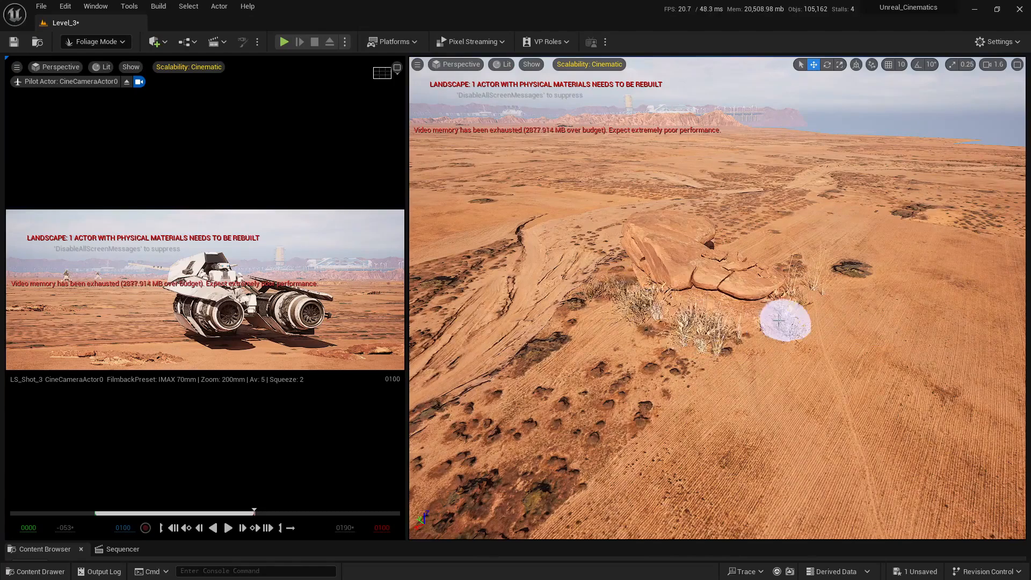
{"action": "left_click", "coordinate": [397, 68]}
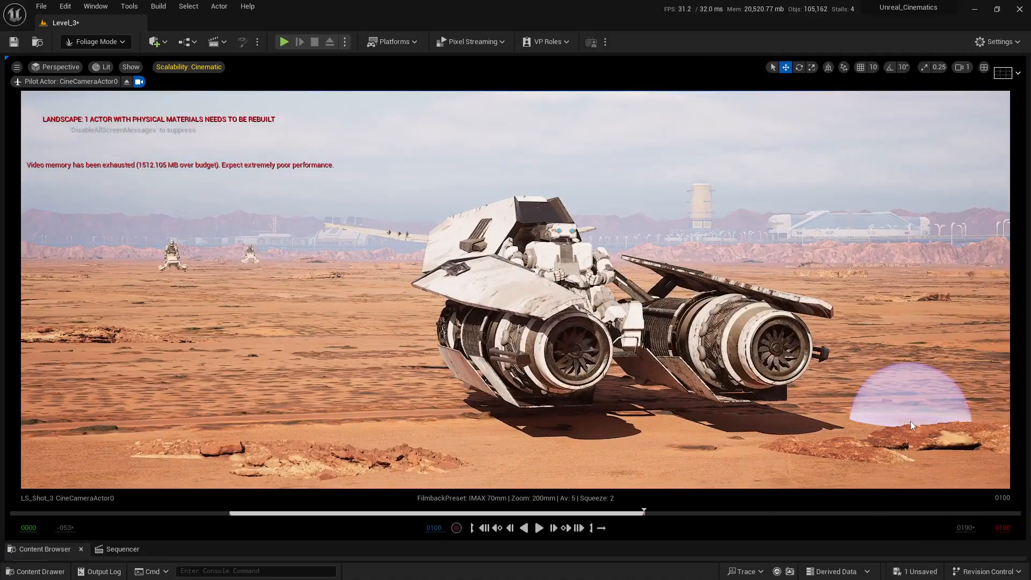
{"action": "left_click", "coordinate": [983, 68]}
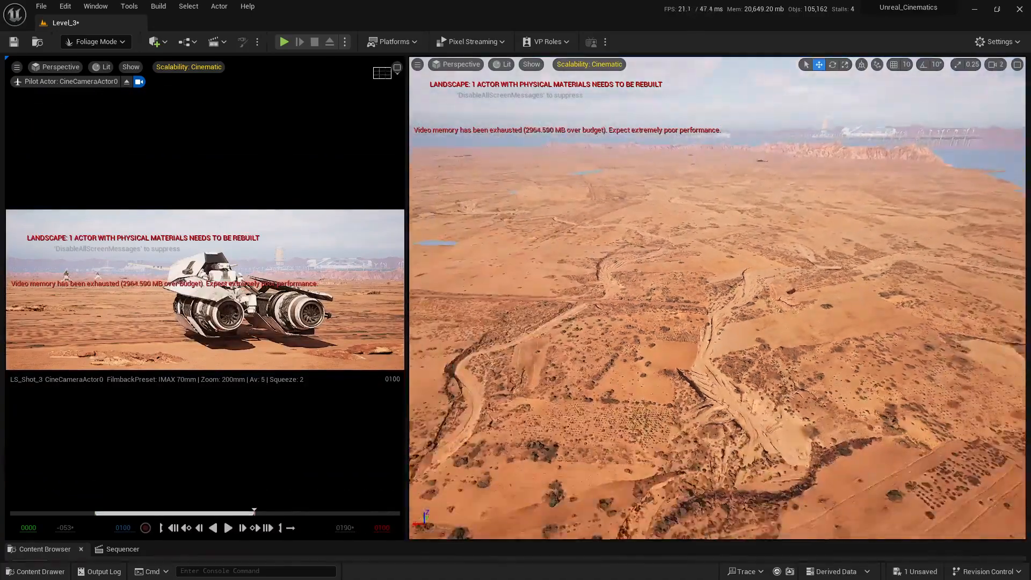
Paint plants along the front base of the long layered rock formation and check them in the maximized camera view.
{"action": "key", "text": "e"}
{"action": "scroll", "coordinate": [723, 269], "scroll_direction": "up", "scroll_amount": 1}
{"action": "mouse_move", "coordinate": [717, 300]}
{"action": "right_mouse_down"}
{"action": "mouse_move", "coordinate": [738, 248]}
{"action": "mouse_move", "coordinate": [723, 260]}
{"action": "mouse_move", "coordinate": [721, 298]}
{"action": "mouse_move", "coordinate": [782, 305]}
{"action": "right_mouse_up"}
{"action": "key", "text": "w"}
{"action": "scroll", "coordinate": [721, 299], "scroll_direction": "down", "scroll_amount": 1}
{"action": "key", "text": "w"}
{"action": "key", "text": "a"}
{"action": "scroll", "coordinate": [768, 305], "scroll_direction": "down", "scroll_amount": 3}
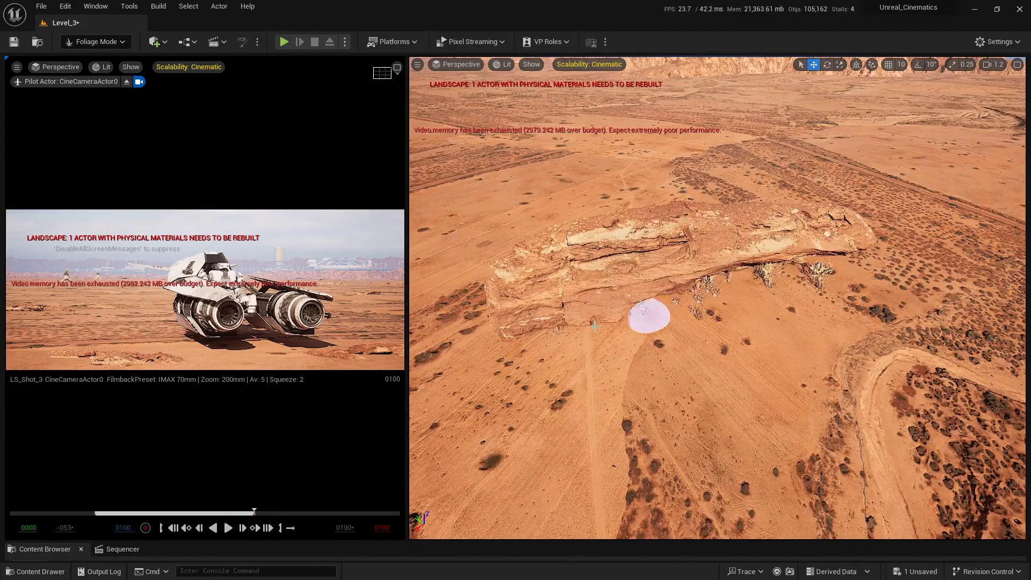
{"action": "mouse_move", "coordinate": [595, 325]}
{"action": "left_mouse_down"}
{"action": "mouse_move", "coordinate": [555, 339]}
{"action": "mouse_move", "coordinate": [546, 355]}
{"action": "left_mouse_up"}
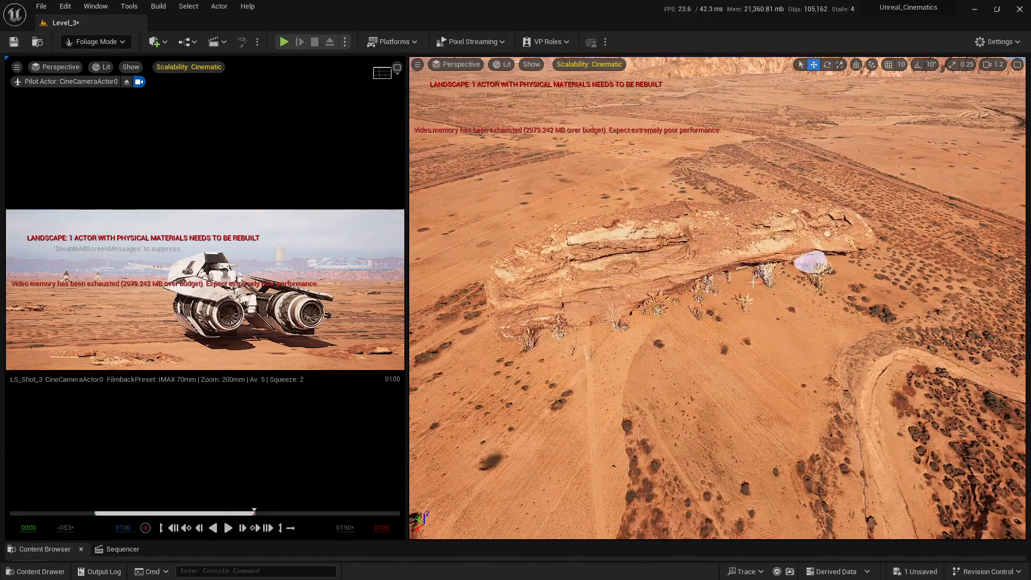
{"action": "left_click", "coordinate": [397, 67]}
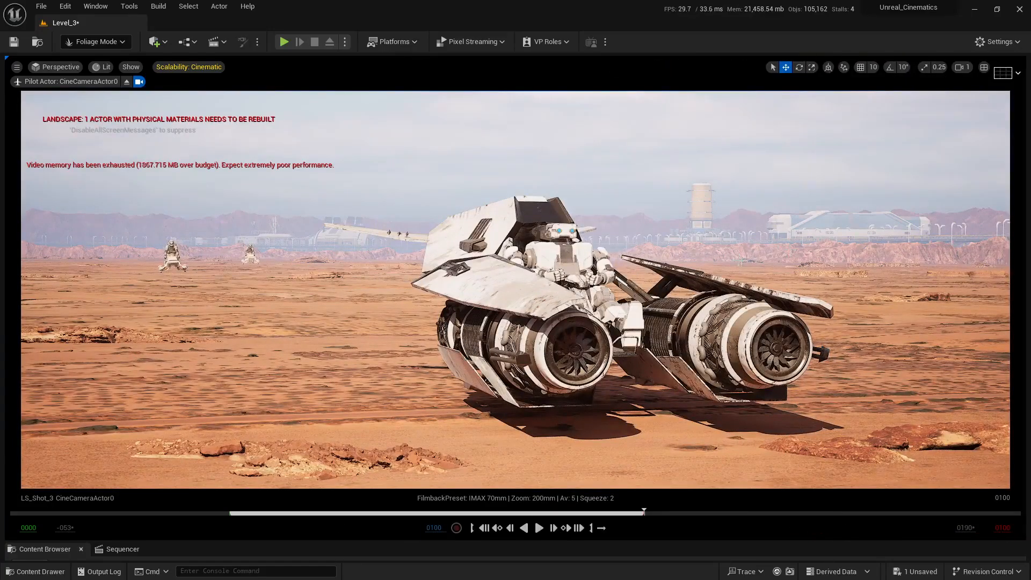
{"action": "left_click", "coordinate": [988, 68]}
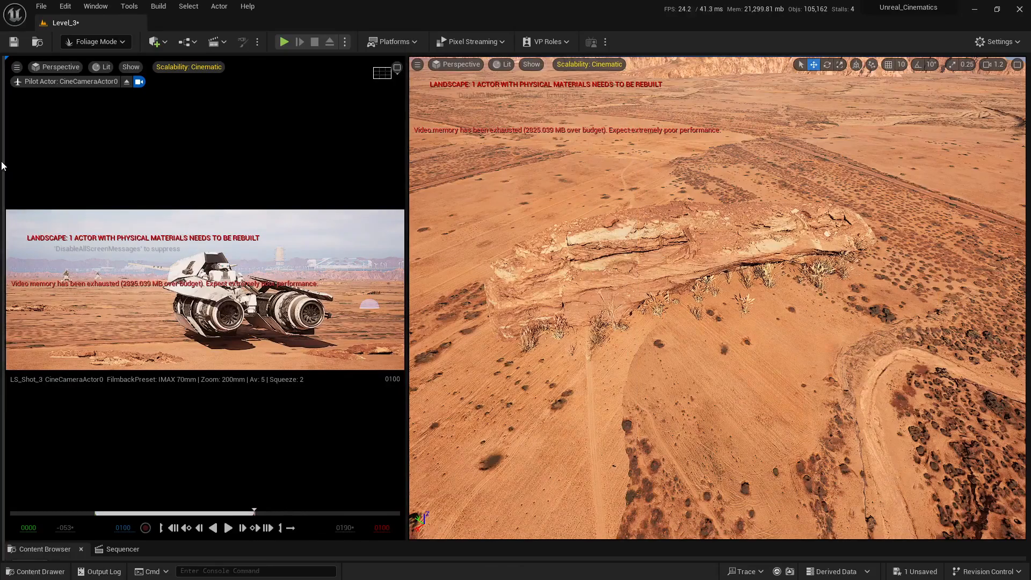
Set the selected foliage types' Scale X range to 2.0–3.0 and their density to 25.
{"action": "left_click_drag", "start_coordinate": [5, 164], "coordinate": [184, 161]}
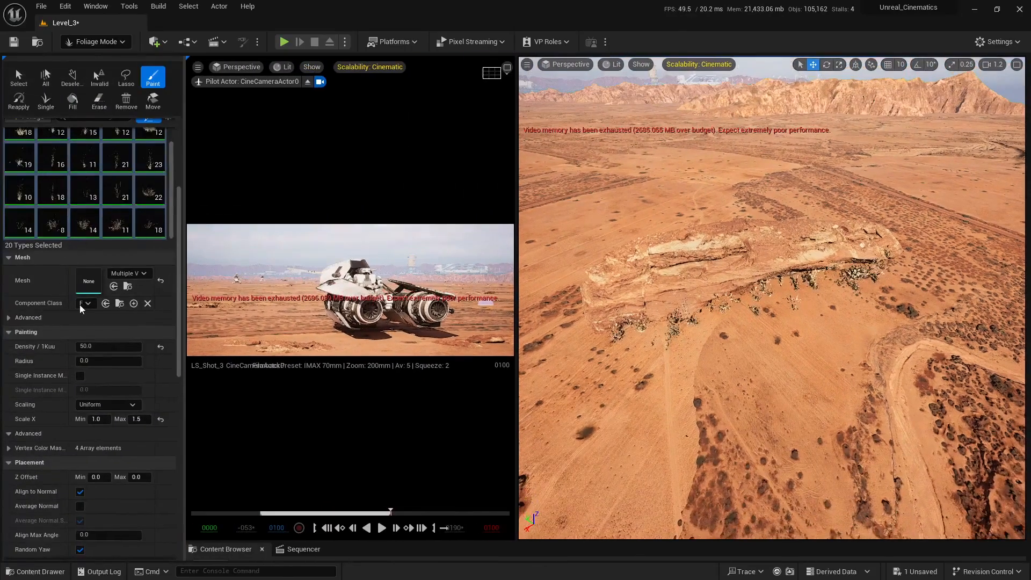
{"action": "left_click", "coordinate": [98, 419]}
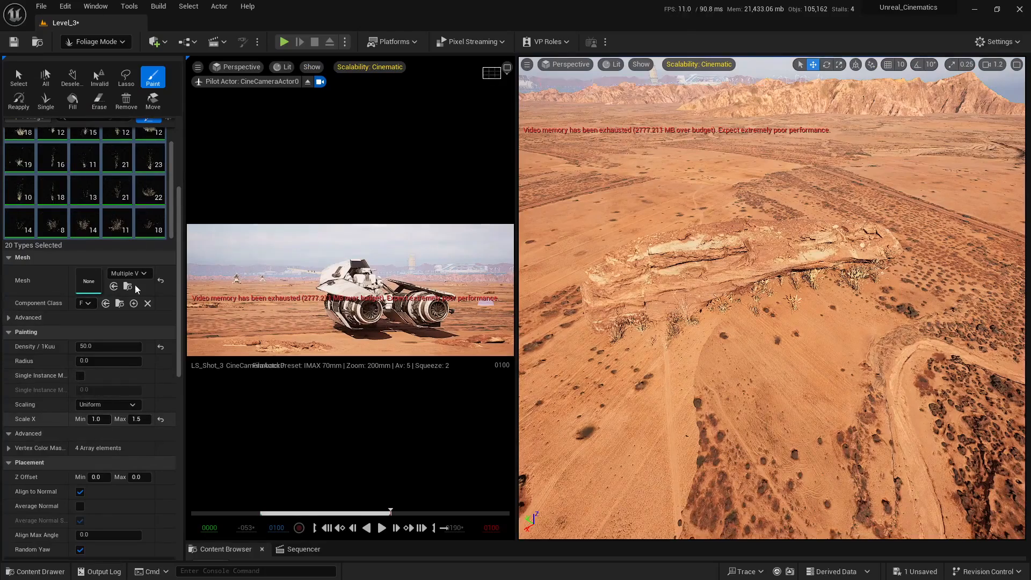
{"action": "type", "text": "2"}
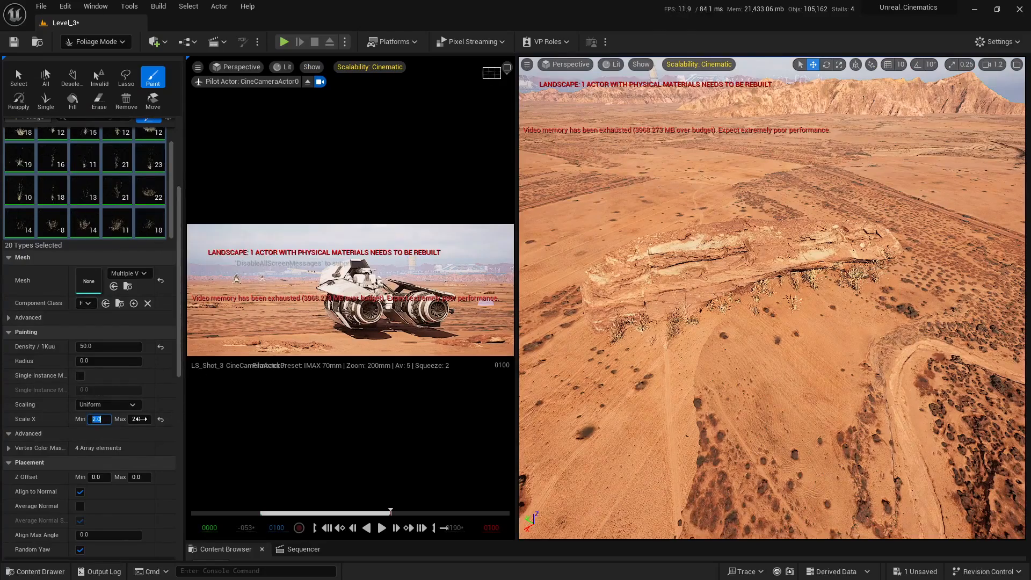
{"action": "key", "text": "Tab"}
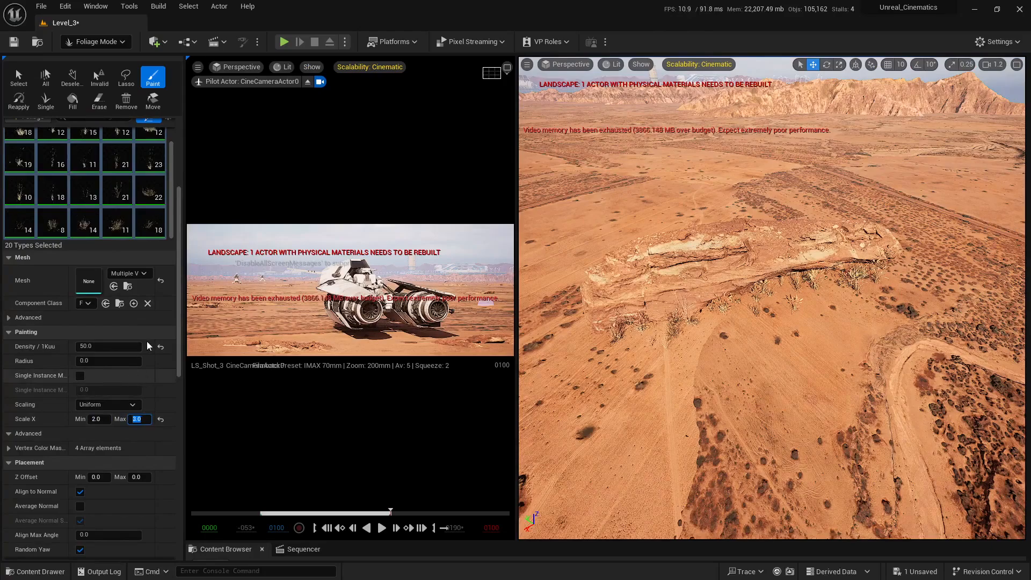
{"action": "left_click", "coordinate": [118, 348]}
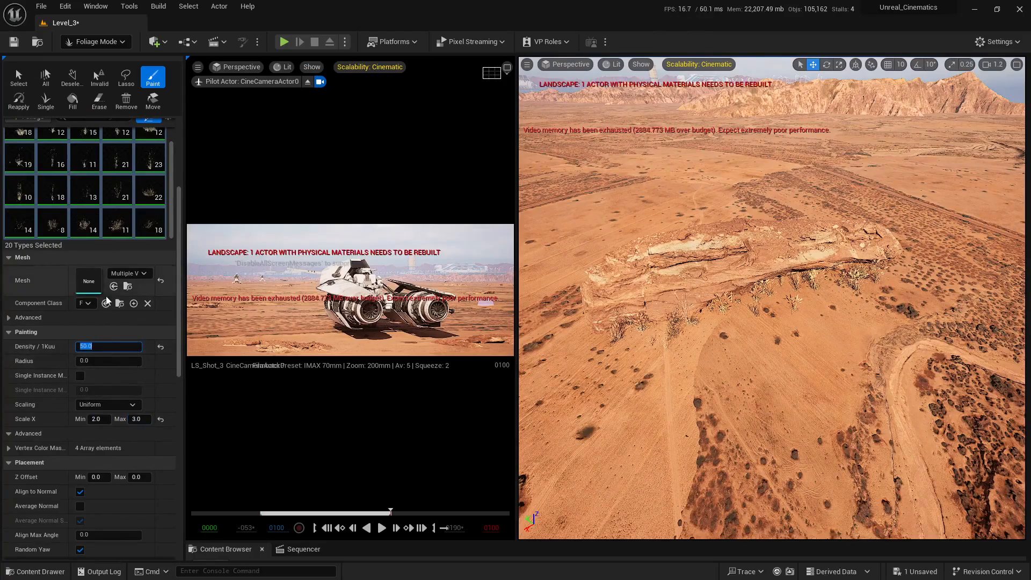
{"action": "type", "text": "25"}
{"action": "key", "text": "Return"}
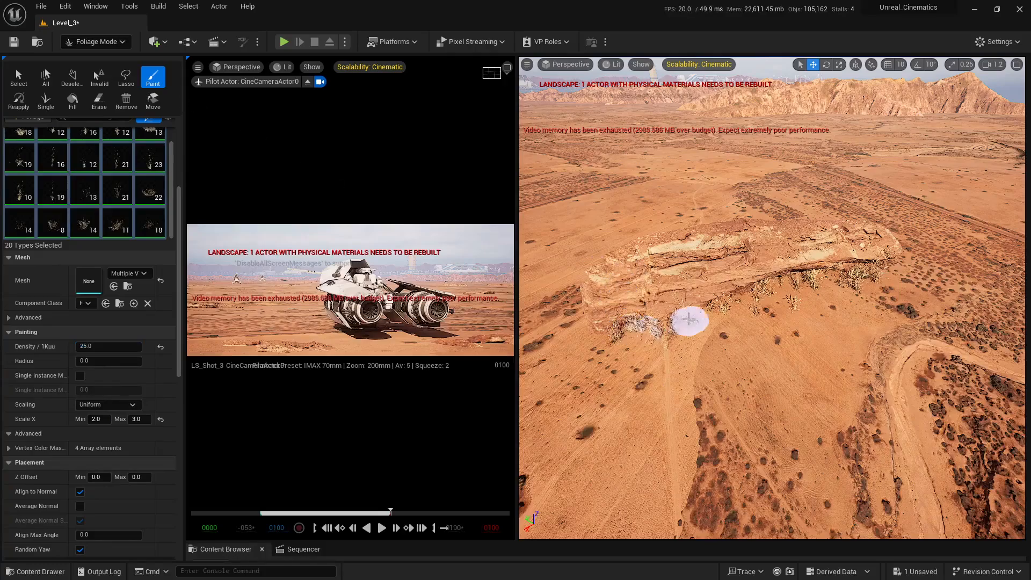
Paint larger plants along the front of the long layered rock and check them in the maximized camera view.
{"action": "mouse_move", "coordinate": [689, 319]}
{"action": "left_mouse_down"}
{"action": "mouse_move", "coordinate": [679, 308]}
{"action": "mouse_move", "coordinate": [786, 302]}
{"action": "left_mouse_up"}
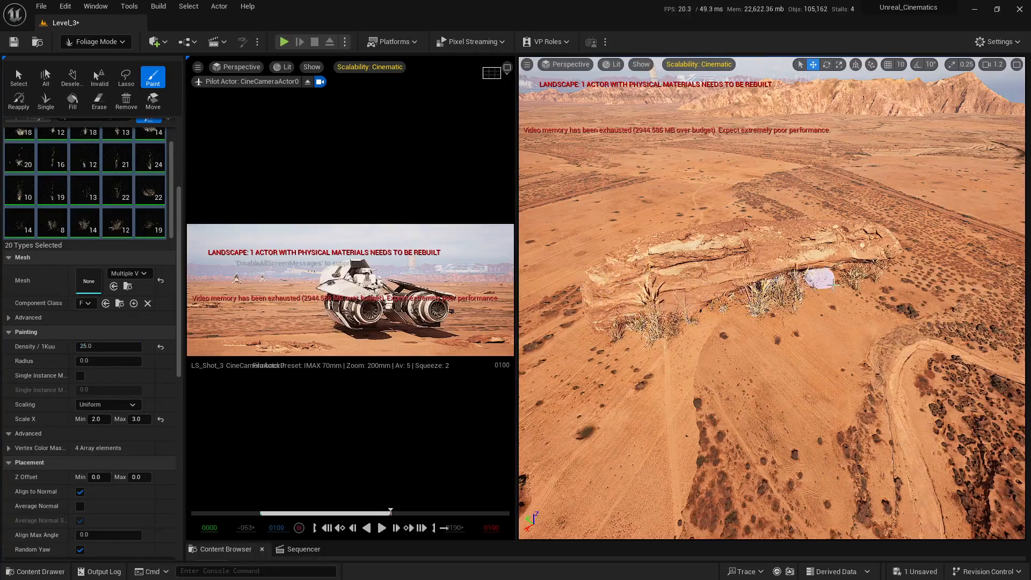
{"action": "mouse_move", "coordinate": [868, 287]}
{"action": "left_mouse_down"}
{"action": "mouse_move", "coordinate": [704, 322]}
{"action": "mouse_move", "coordinate": [713, 306]}
{"action": "mouse_move", "coordinate": [729, 324]}
{"action": "mouse_move", "coordinate": [687, 317]}
{"action": "left_mouse_up"}
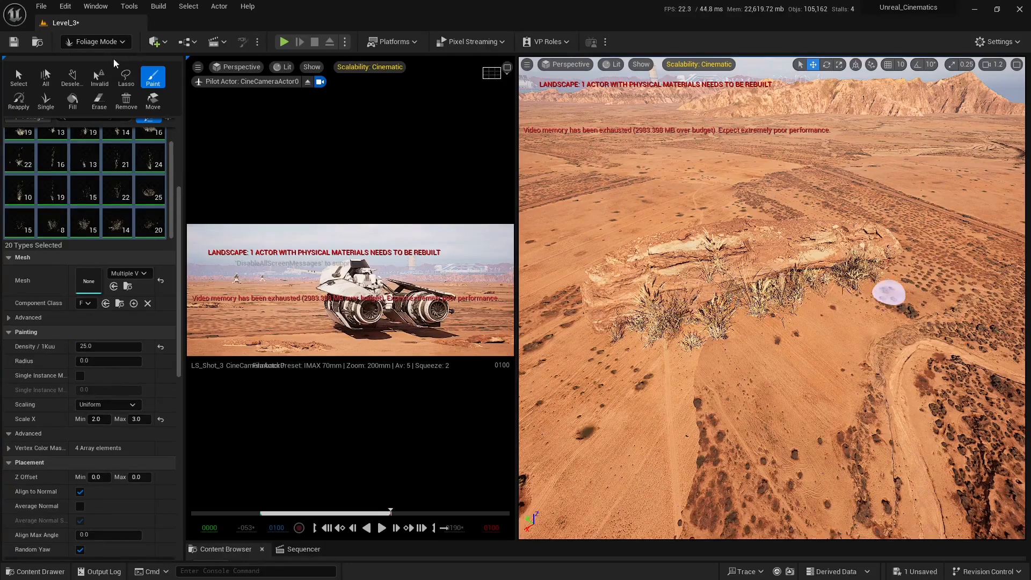
{"action": "left_click", "coordinate": [492, 73]}
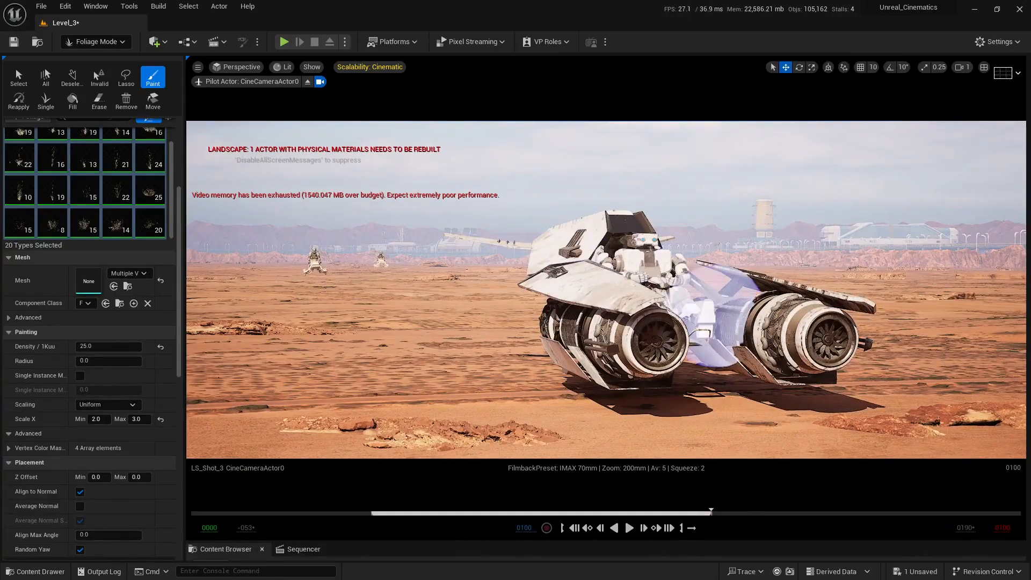
{"action": "left_click", "coordinate": [1002, 71]}
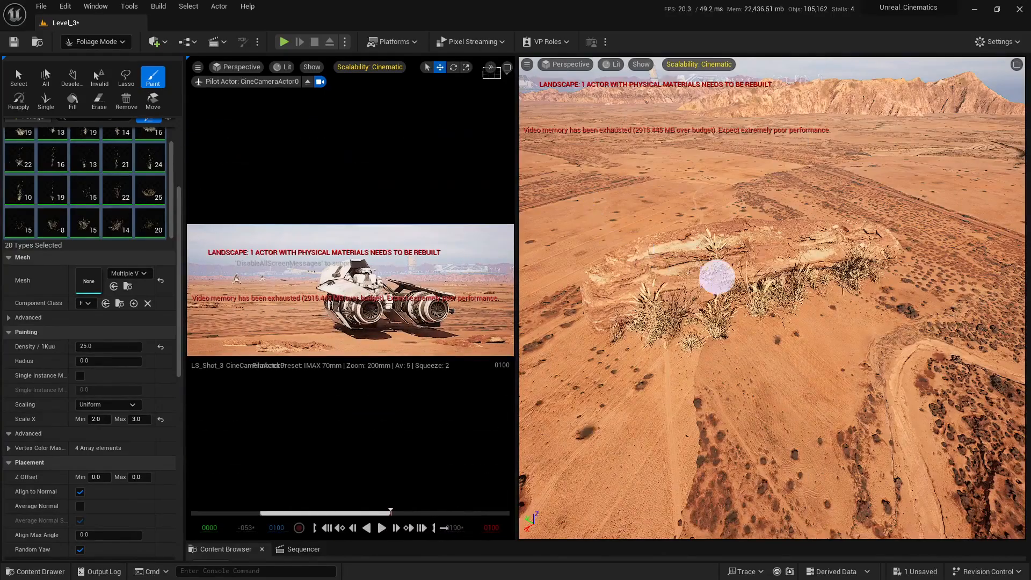
At the flat, pointed rock slab, set the foliage Scale X range to 1.0–1.5 and the density to 50.
{"action": "key", "text": "s"}
{"action": "mouse_move", "coordinate": [717, 277]}
{"action": "right_mouse_down"}
{"action": "mouse_move", "coordinate": [700, 254]}
{"action": "mouse_move", "coordinate": [749, 238]}
{"action": "mouse_move", "coordinate": [680, 258]}
{"action": "mouse_move", "coordinate": [618, 233]}
{"action": "mouse_move", "coordinate": [669, 258]}
{"action": "mouse_move", "coordinate": [683, 251]}
{"action": "mouse_move", "coordinate": [640, 243]}
{"action": "mouse_move", "coordinate": [656, 235]}
{"action": "mouse_move", "coordinate": [636, 227]}
{"action": "mouse_move", "coordinate": [654, 246]}
{"action": "mouse_move", "coordinate": [720, 253]}
{"action": "right_mouse_up"}
{"action": "scroll", "coordinate": [620, 234], "scroll_direction": "up", "scroll_amount": 5}
{"action": "scroll", "coordinate": [655, 236], "scroll_direction": "down", "scroll_amount": 3}
{"action": "scroll", "coordinate": [643, 232], "scroll_direction": "down", "scroll_amount": 3}
{"action": "scroll", "coordinate": [642, 233], "scroll_direction": "down", "scroll_amount": 3}
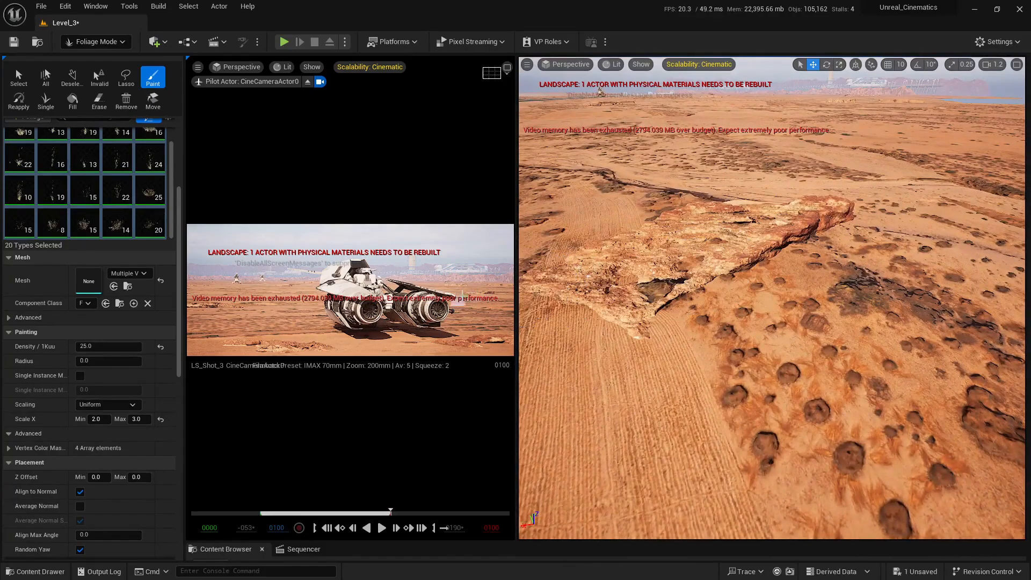
{"action": "left_click", "coordinate": [104, 419]}
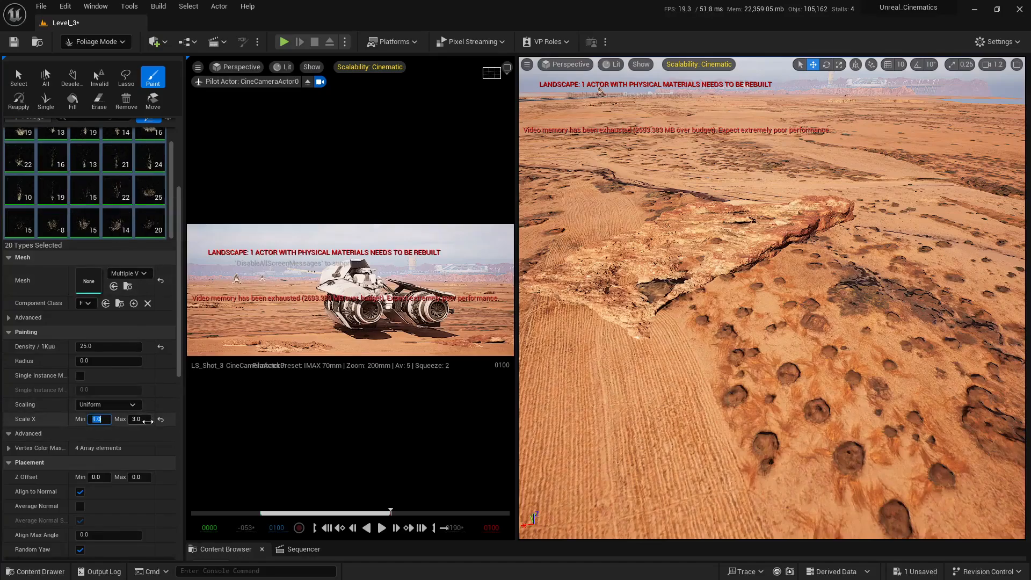
{"action": "key", "text": "Tab"}
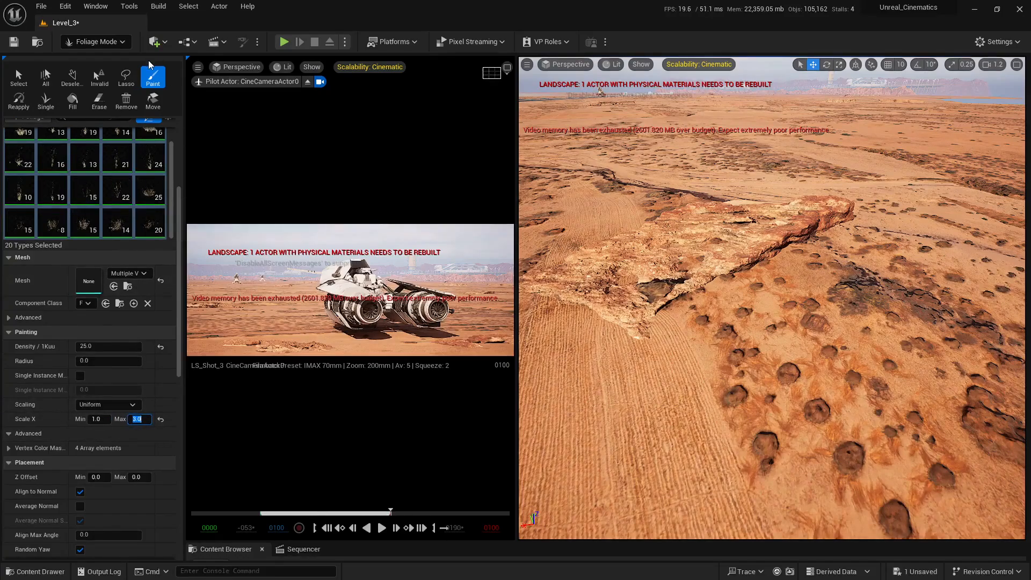
{"action": "type", "text": "1.5"}
{"action": "left_click", "coordinate": [108, 346]}
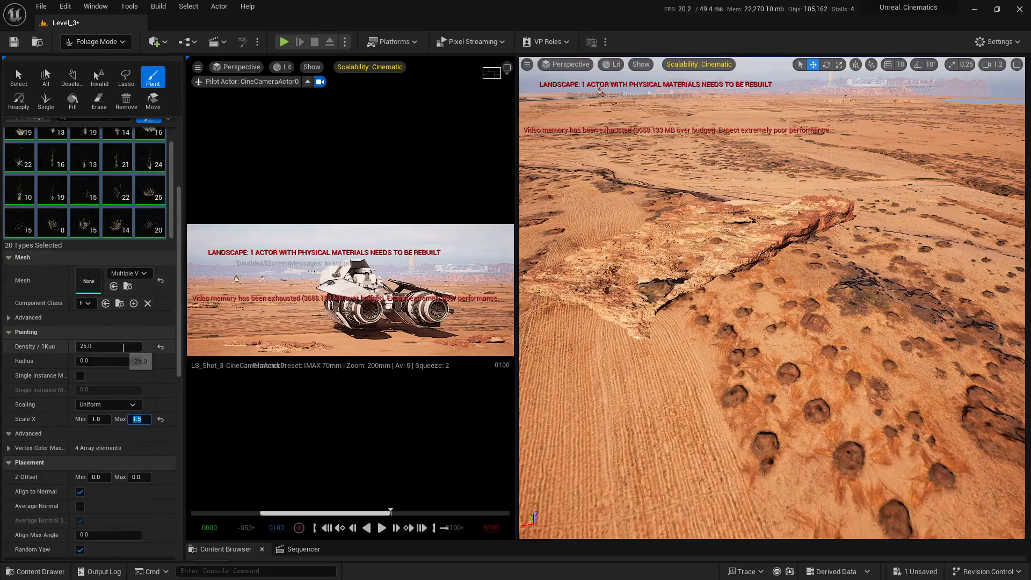
{"action": "type", "text": "5"}
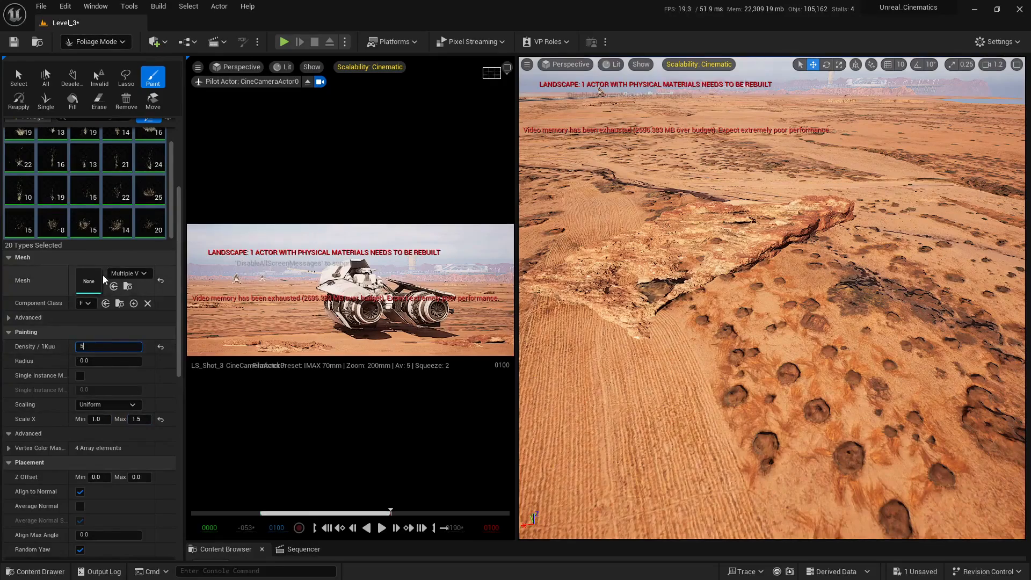
{"action": "type", "text": "0"}
{"action": "key", "text": "Return"}
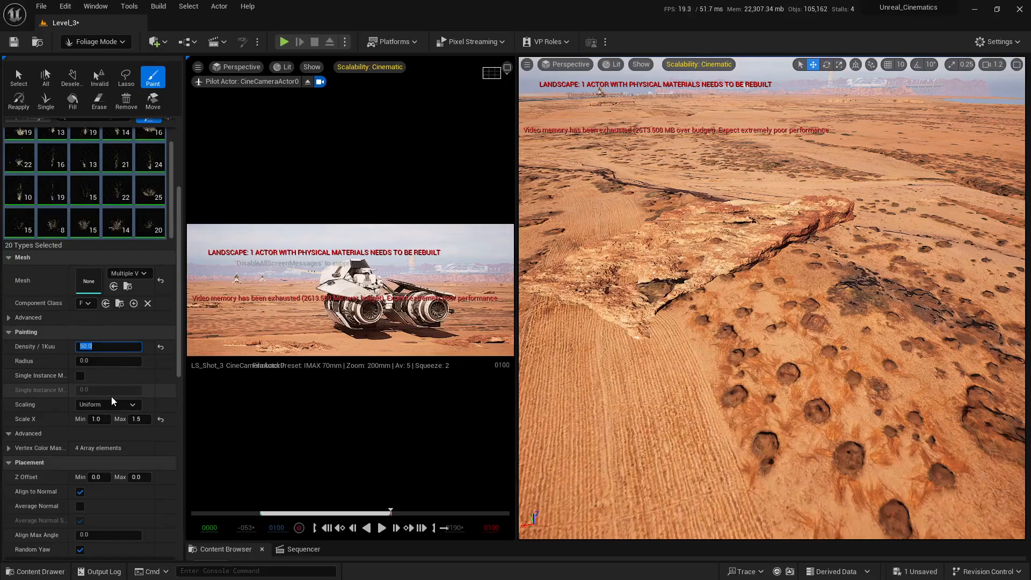
Reduce the foliage density to 35 and the maximum Scale X to 1.2.
{"action": "type", "text": "35"}
{"action": "key", "text": "Return"}
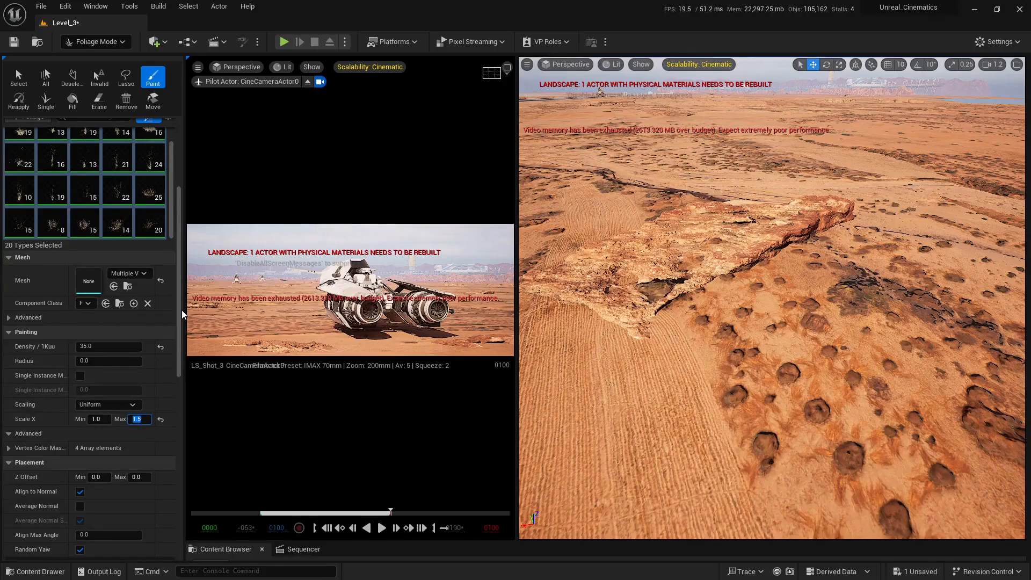
{"action": "type", "text": "1.2"}
{"action": "key", "text": "Return"}
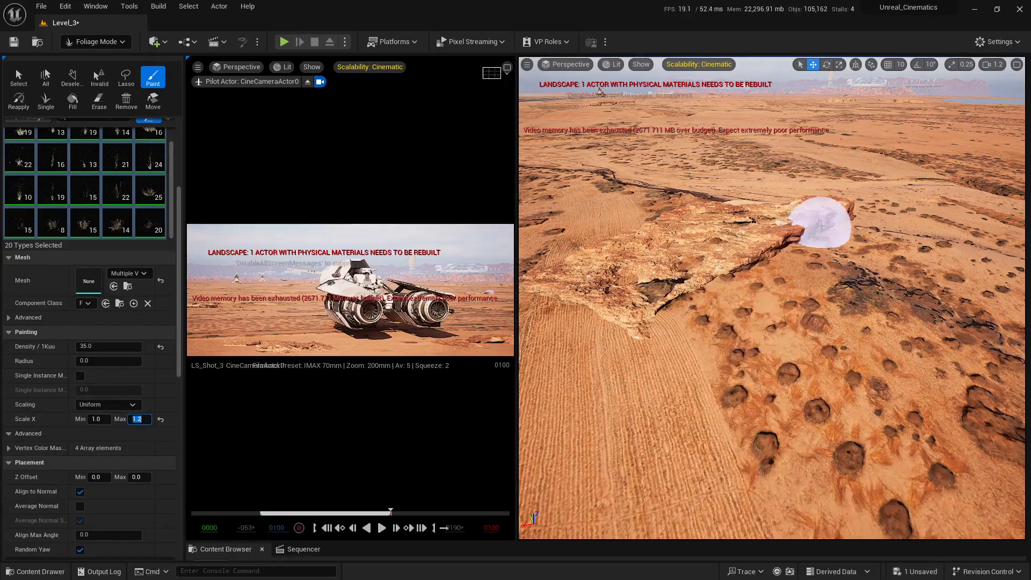
Paint plants along the edge and near end of the flat rock slab and check them in the maximized camera view.
{"action": "mouse_move", "coordinate": [819, 232]}
{"action": "left_mouse_down"}
{"action": "mouse_move", "coordinate": [773, 252]}
{"action": "mouse_move", "coordinate": [762, 274]}
{"action": "mouse_move", "coordinate": [634, 323]}
{"action": "mouse_move", "coordinate": [589, 327]}
{"action": "left_mouse_up"}
{"action": "mouse_move", "coordinate": [778, 278]}
{"action": "right_mouse_down"}
{"action": "mouse_move", "coordinate": [709, 295]}
{"action": "mouse_move", "coordinate": [714, 284]}
{"action": "mouse_move", "coordinate": [778, 285]}
{"action": "right_mouse_up"}
{"action": "scroll", "coordinate": [778, 278], "scroll_direction": "down", "scroll_amount": 4}
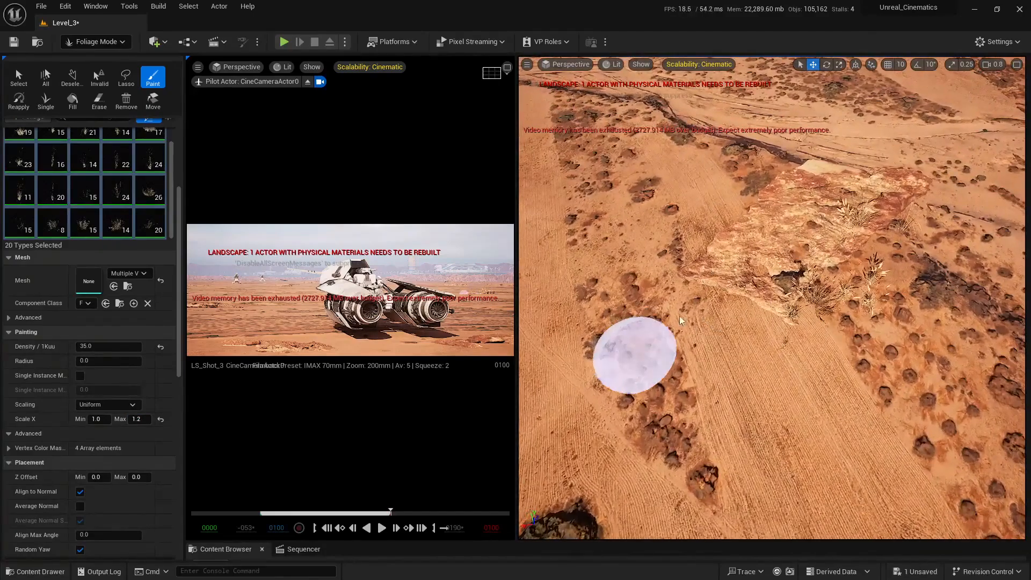
{"action": "mouse_move", "coordinate": [718, 301]}
{"action": "left_mouse_down"}
{"action": "mouse_move", "coordinate": [742, 328]}
{"action": "mouse_move", "coordinate": [816, 334]}
{"action": "mouse_move", "coordinate": [755, 334]}
{"action": "mouse_move", "coordinate": [939, 379]}
{"action": "mouse_move", "coordinate": [729, 303]}
{"action": "mouse_move", "coordinate": [721, 282]}
{"action": "mouse_move", "coordinate": [733, 300]}
{"action": "left_mouse_up"}
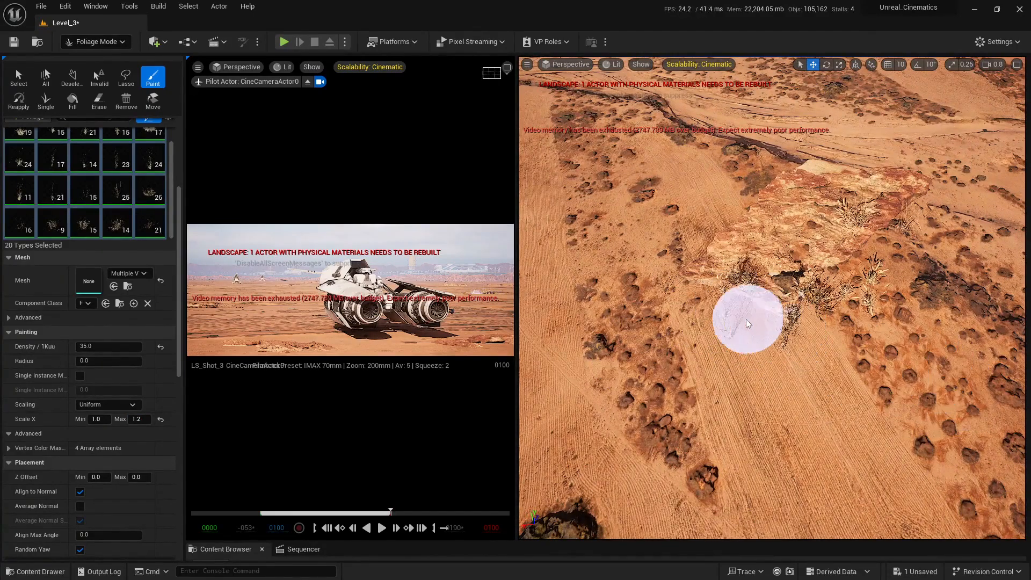
{"action": "left_click", "coordinate": [508, 68]}
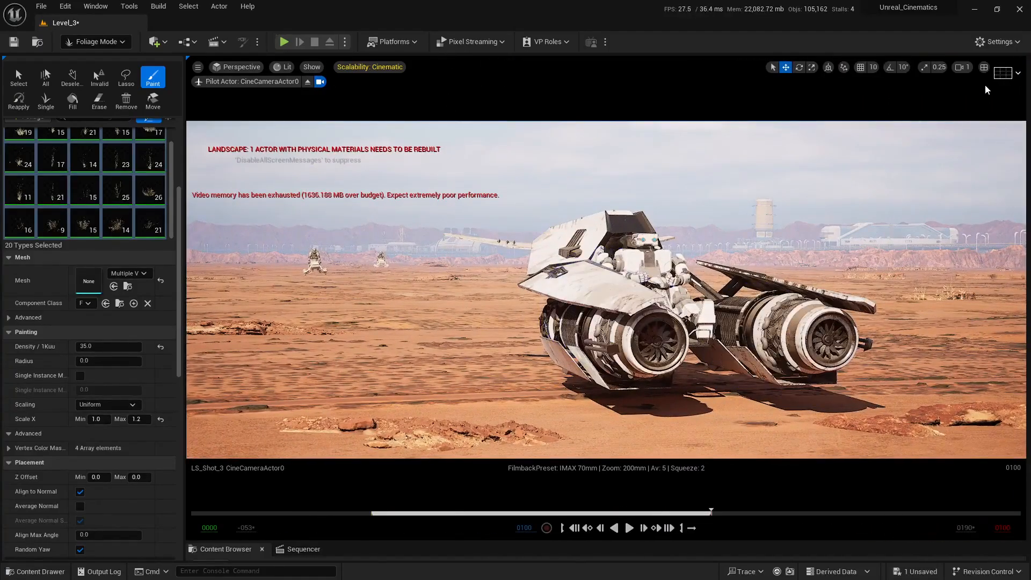
{"action": "left_click", "coordinate": [984, 67]}
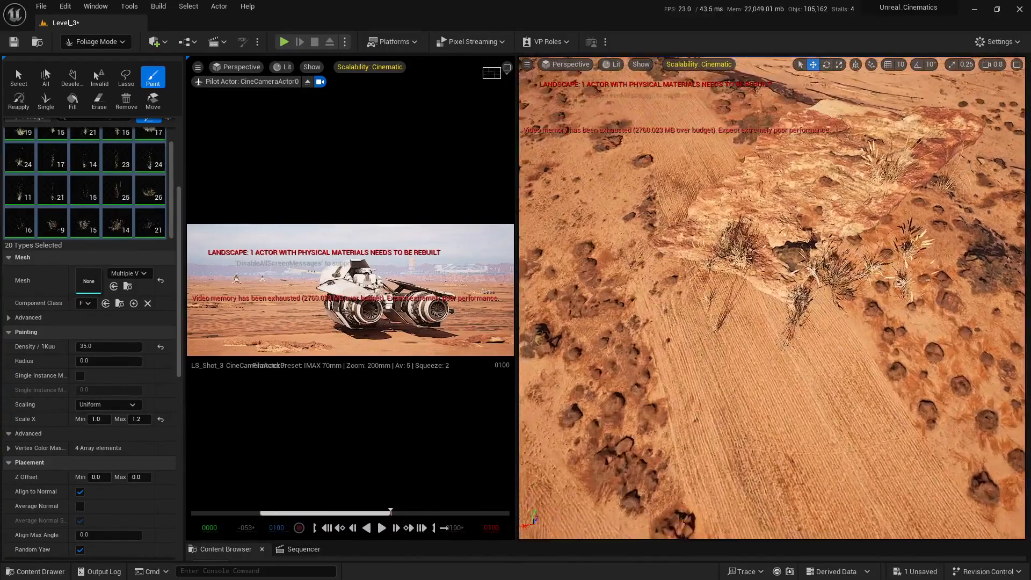
Add more plants around the flat rock slab and compare the result in the maximized camera view.
{"action": "key", "text": "w"}
{"action": "mouse_move", "coordinate": [820, 315]}
{"action": "left_mouse_down"}
{"action": "mouse_move", "coordinate": [782, 291]}
{"action": "mouse_move", "coordinate": [703, 325]}
{"action": "mouse_move", "coordinate": [579, 237]}
{"action": "mouse_move", "coordinate": [623, 134]}
{"action": "left_mouse_up"}
{"action": "left_click", "coordinate": [508, 69]}
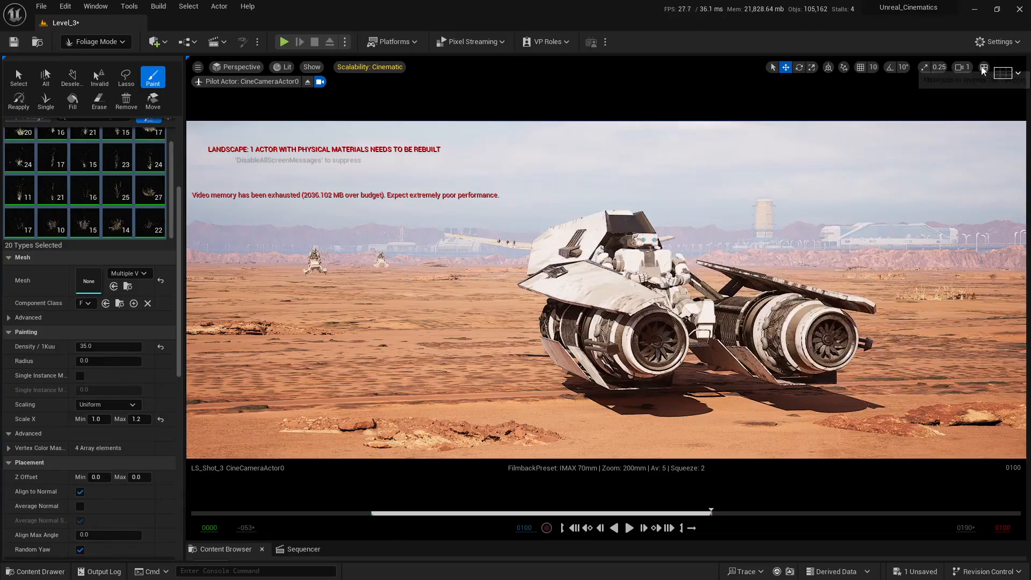
{"action": "left_click", "coordinate": [1003, 73]}
Paint plants along the front base of the smooth sandy rock ledge near the water.
{"action": "scroll", "coordinate": [782, 276], "scroll_direction": "down", "scroll_amount": 10}
{"action": "key", "text": "w"}
{"action": "scroll", "coordinate": [771, 298], "scroll_direction": "up", "scroll_amount": 2}
{"action": "right_click_drag", "start_coordinate": [771, 298], "coordinate": [805, 267]}
{"action": "scroll", "coordinate": [790, 249], "scroll_direction": "up", "scroll_amount": 1}
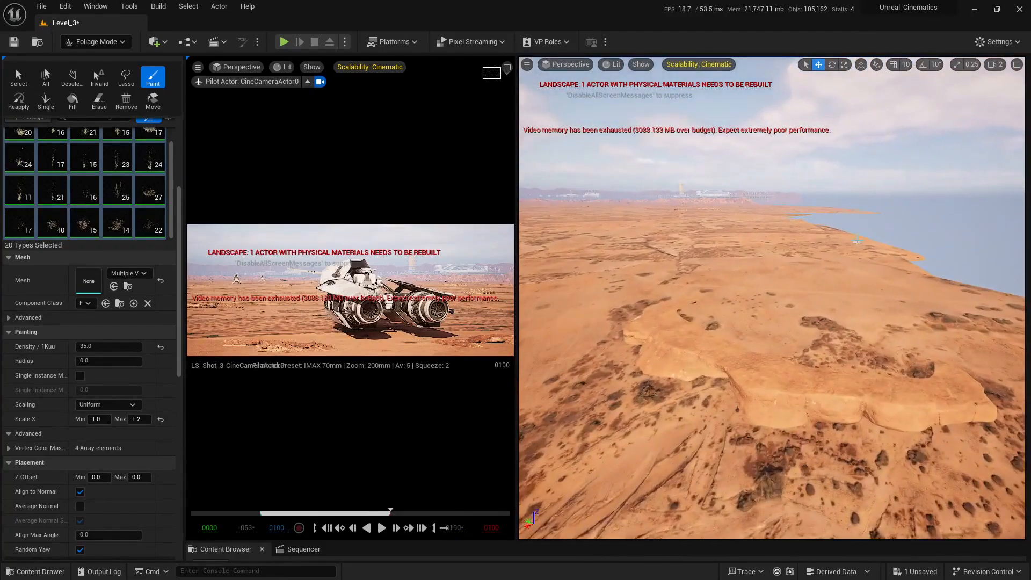
{"action": "mouse_move", "coordinate": [698, 418]}
{"action": "right_mouse_down"}
{"action": "mouse_move", "coordinate": [686, 418]}
{"action": "mouse_move", "coordinate": [698, 419]}
{"action": "right_mouse_up"}
{"action": "scroll", "coordinate": [685, 418], "scroll_direction": "down", "scroll_amount": 2}
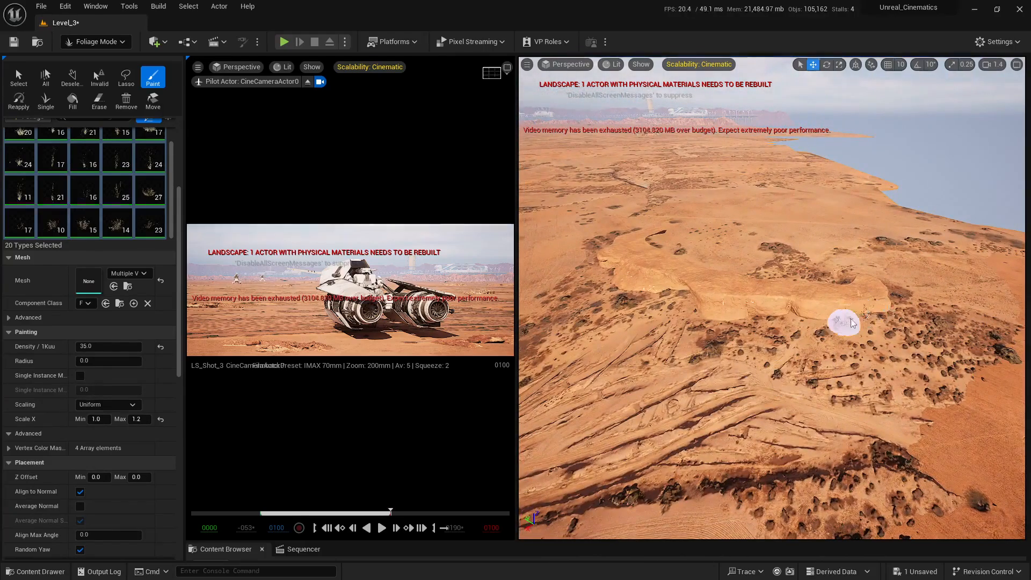
{"action": "left_click_drag", "start_coordinate": [851, 319], "coordinate": [866, 310]}
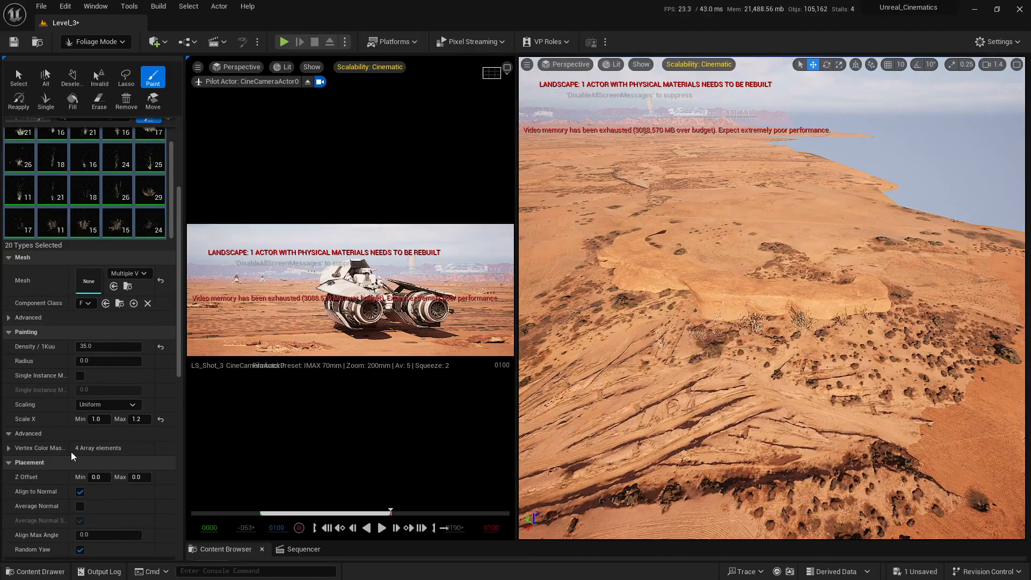
Set the maximum Scale X of the selected foliage types to 2.0.
{"action": "left_click", "coordinate": [145, 423]}
{"action": "type", "text": "2"}
{"action": "key", "text": "Return"}
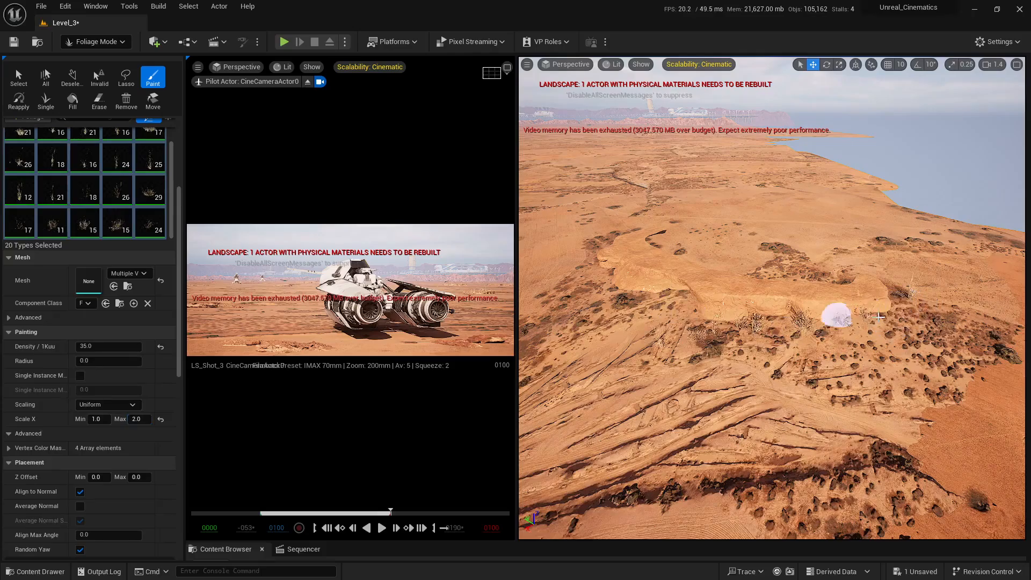
Paint larger plants around the front and side of the sandy rock ledge and check them in the maximized camera view.
{"action": "left_click", "coordinate": [657, 311]}
{"action": "right_click_drag", "start_coordinate": [672, 302], "coordinate": [564, 373]}
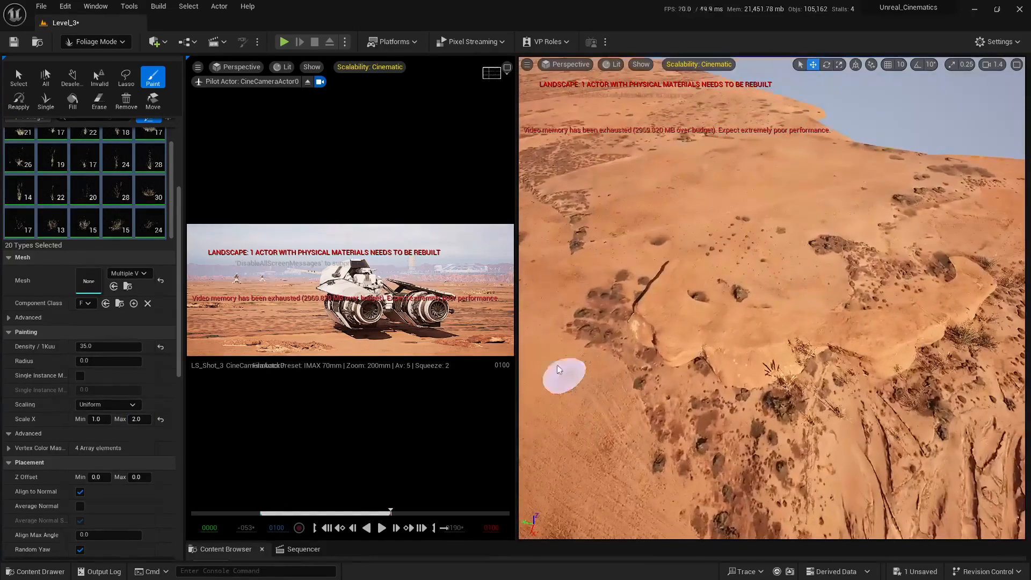
{"action": "mouse_move", "coordinate": [633, 378]}
{"action": "left_mouse_down"}
{"action": "mouse_move", "coordinate": [917, 380]}
{"action": "mouse_move", "coordinate": [663, 384]}
{"action": "mouse_move", "coordinate": [863, 385]}
{"action": "left_mouse_up"}
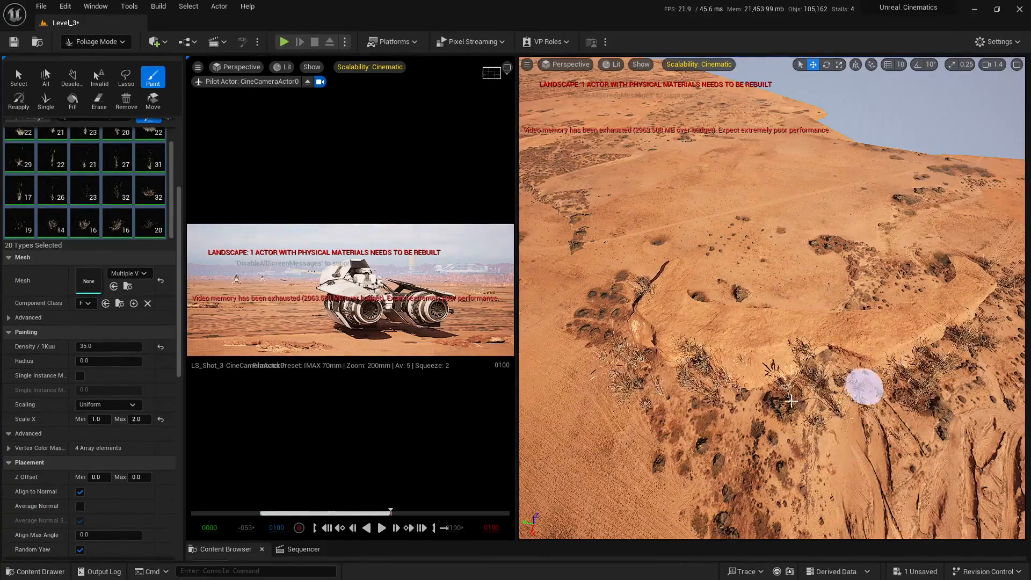
{"action": "key", "text": "shift"}
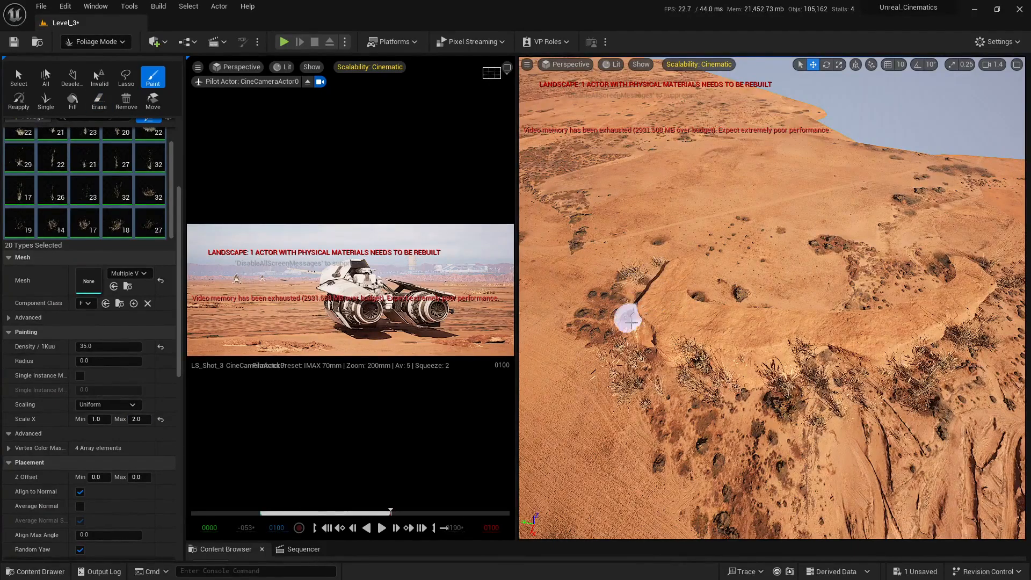
{"action": "left_click", "coordinate": [507, 67]}
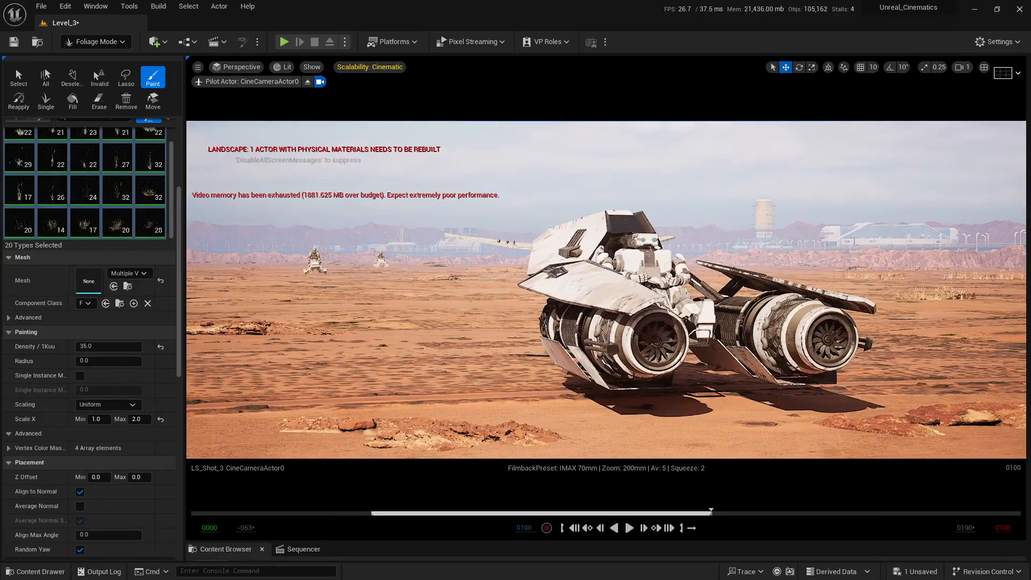
Restore the split viewports, go to the low reddish rock outcrop, and set the foliage types' maximum Scale X to 1.2.
{"action": "left_click", "coordinate": [985, 67]}
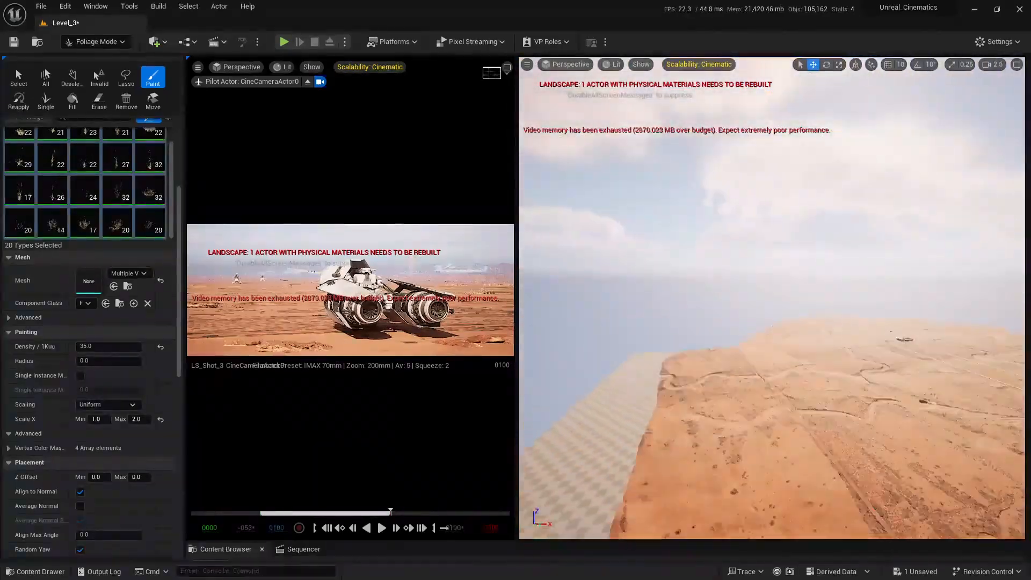
{"action": "right_click_drag", "start_coordinate": [772, 298], "coordinate": [859, 317]}
{"action": "scroll", "coordinate": [771, 298], "scroll_direction": "down", "scroll_amount": 4}
{"action": "mouse_move", "coordinate": [583, 313]}
{"action": "right_mouse_down"}
{"action": "mouse_move", "coordinate": [572, 304]}
{"action": "mouse_move", "coordinate": [607, 303]}
{"action": "mouse_move", "coordinate": [563, 322]}
{"action": "mouse_move", "coordinate": [577, 320]}
{"action": "right_mouse_up"}
{"action": "scroll", "coordinate": [583, 313], "scroll_direction": "down", "scroll_amount": 3}
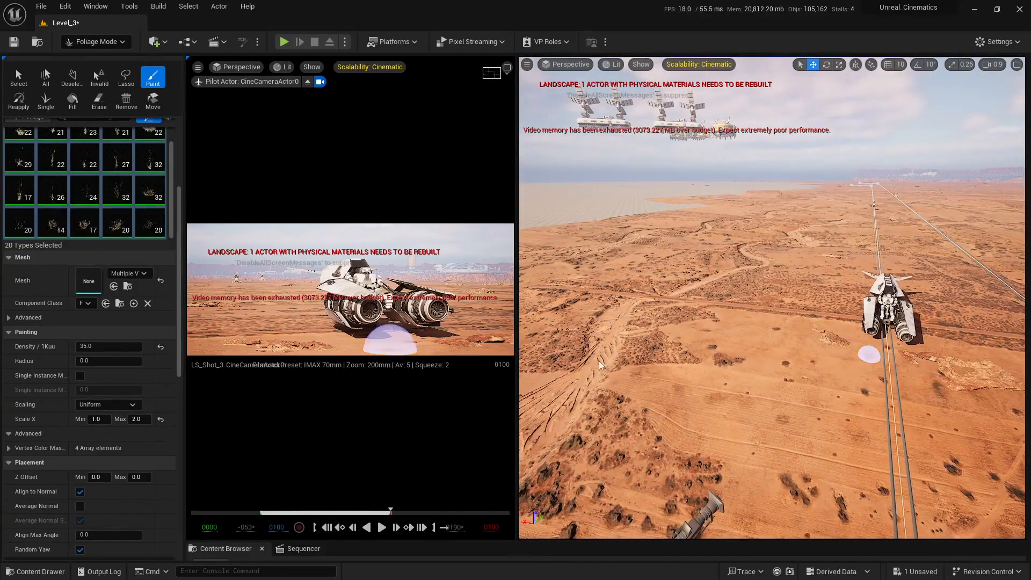
{"action": "right_click_drag", "start_coordinate": [677, 325], "coordinate": [770, 327]}
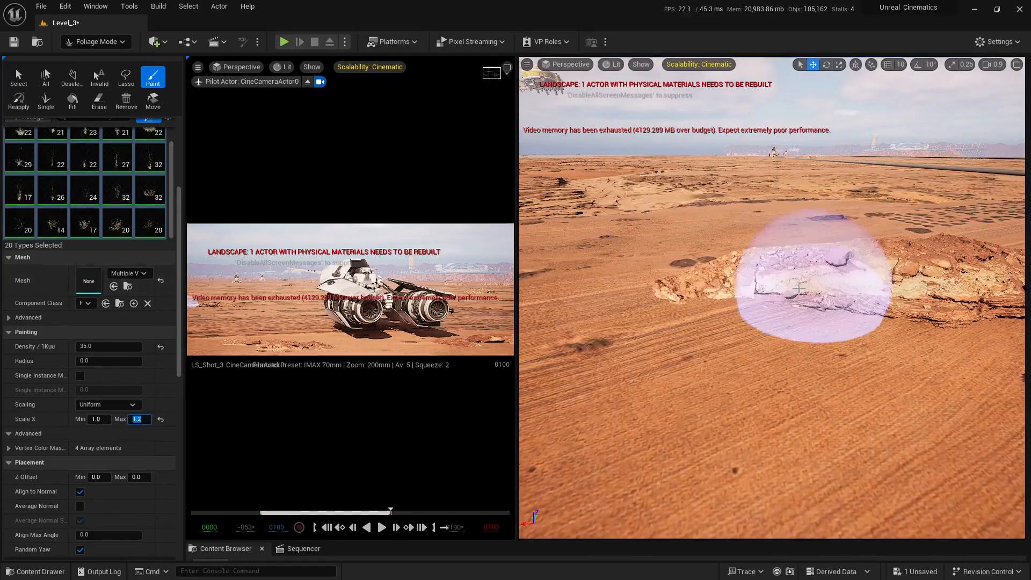
Paint a trial row of plants along the front of the low reddish rock outcrop and check it in the maximized camera view.
{"action": "right_click_drag", "start_coordinate": [817, 299], "coordinate": [748, 288]}
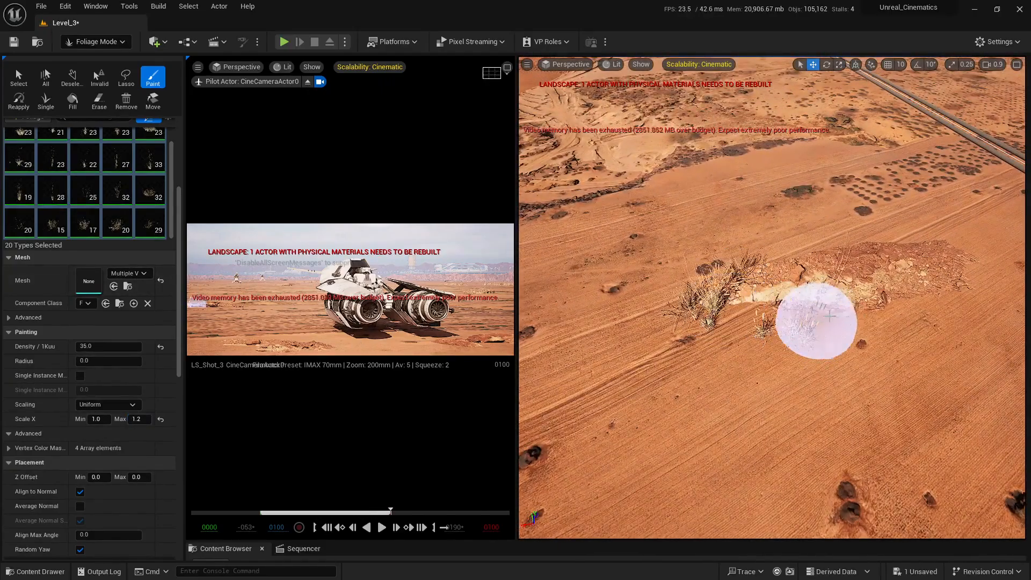
{"action": "left_click_drag", "start_coordinate": [823, 318], "coordinate": [838, 313]}
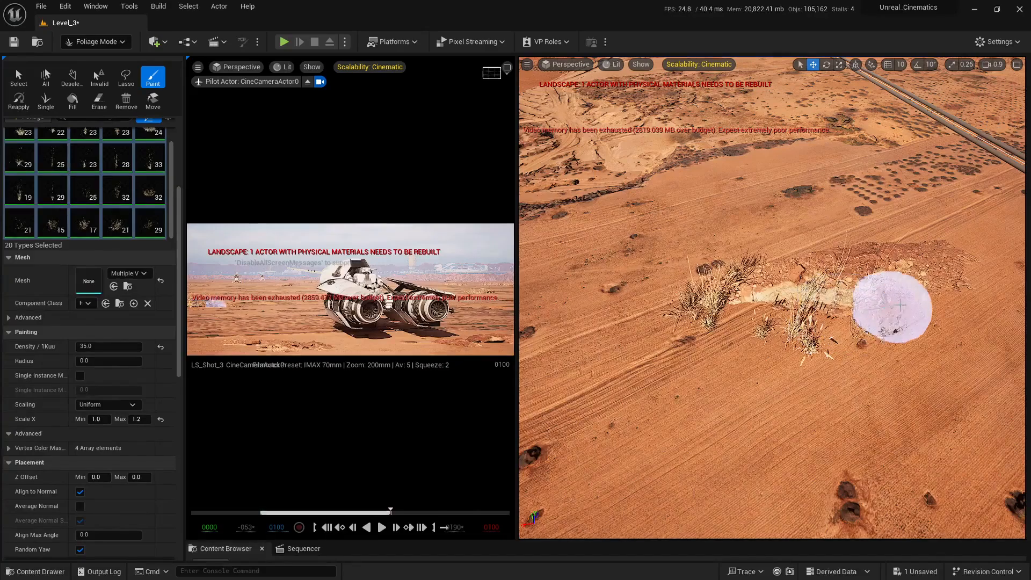
{"action": "left_click_drag", "start_coordinate": [901, 305], "coordinate": [935, 295]}
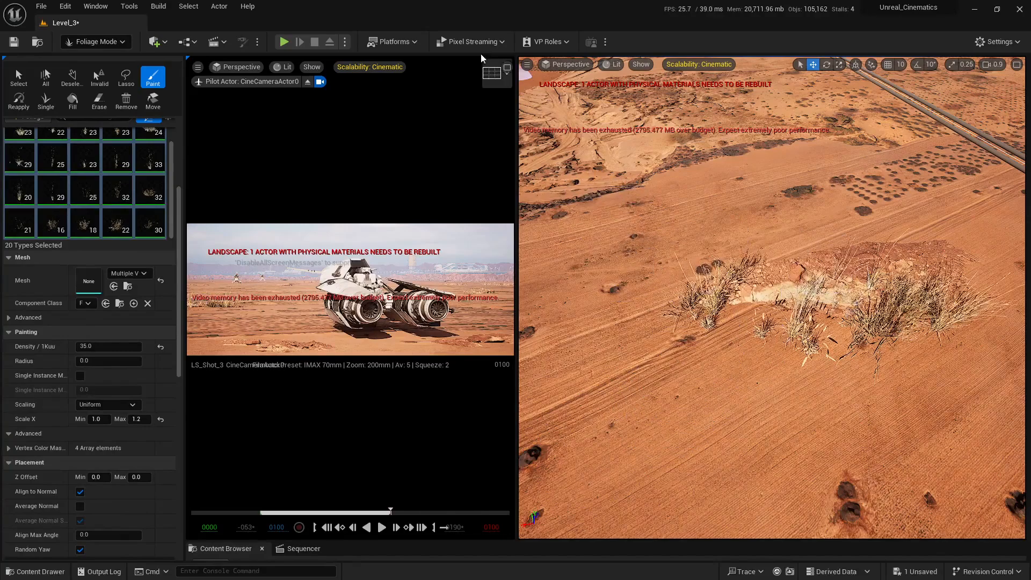
{"action": "left_click", "coordinate": [527, 65]}
{"action": "left_click", "coordinate": [507, 67]}
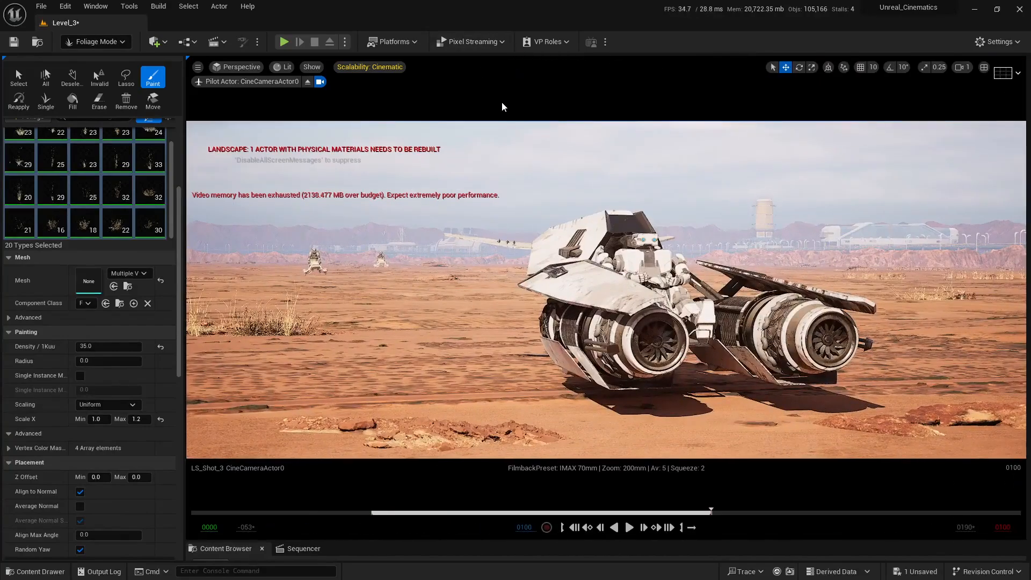
Erase the plants just painted around the low reddish rock outcrop.
{"action": "left_click", "coordinate": [983, 67]}
{"action": "mouse_move", "coordinate": [778, 350]}
{"action": "left_mouse_down", "text": "shift"}
{"action": "mouse_move", "coordinate": [877, 311]}
{"action": "mouse_move", "coordinate": [767, 280]}
{"action": "mouse_move", "coordinate": [709, 311]}
{"action": "left_mouse_up", "text": "shift"}
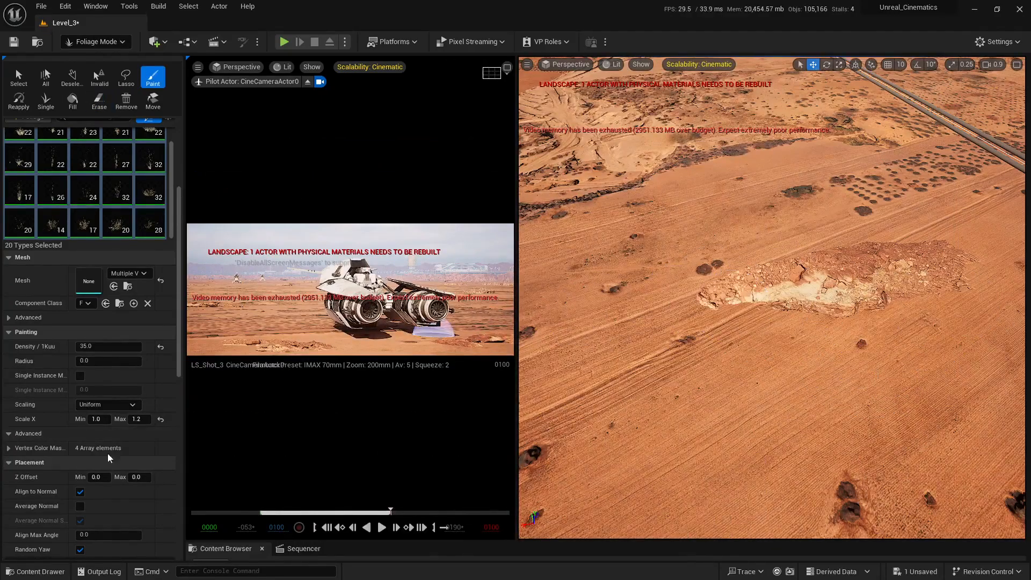
Set the selected foliage types' Scale X range to 0.5–0.7 and their painting density to 25.
{"action": "left_click", "coordinate": [107, 422]}
{"action": "type", "text": "0.5"}
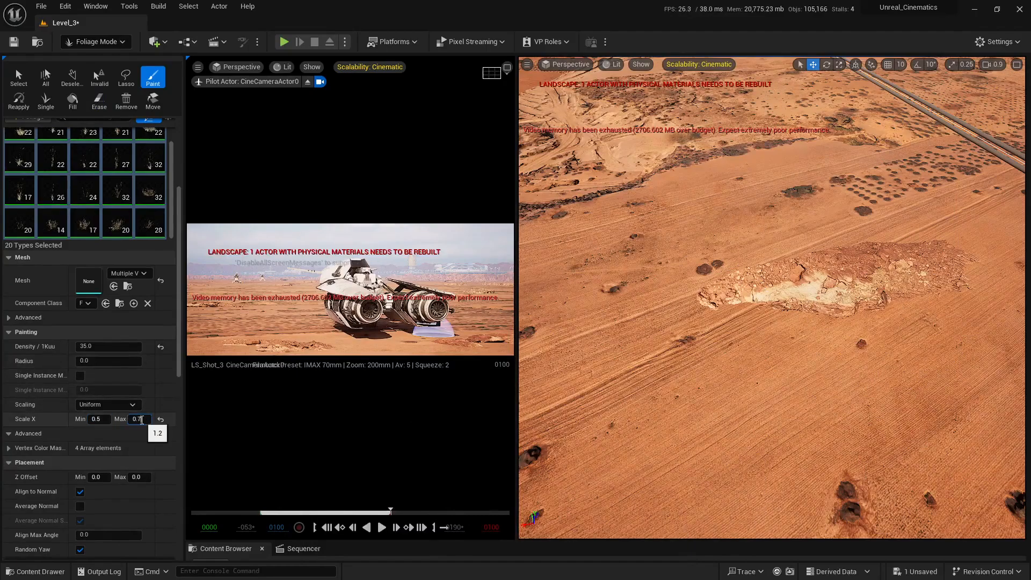
{"action": "right_click_drag", "start_coordinate": [783, 292], "coordinate": [832, 295]}
{"action": "key", "text": "s"}
{"action": "key", "text": "w"}
{"action": "scroll", "coordinate": [86, 386], "scroll_direction": "up", "scroll_amount": 2}
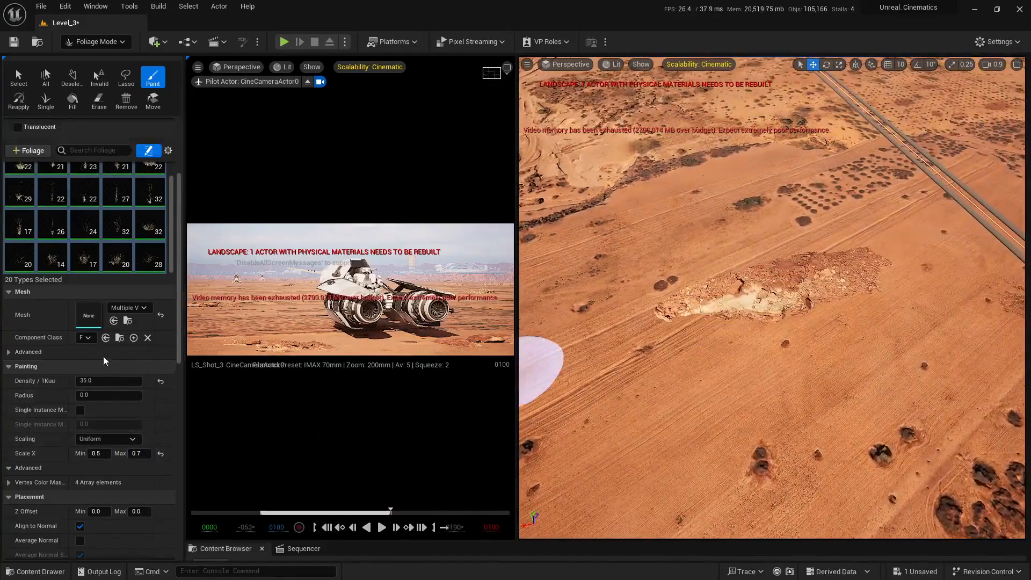
{"action": "type", "text": "25"}
{"action": "key", "text": "Return"}
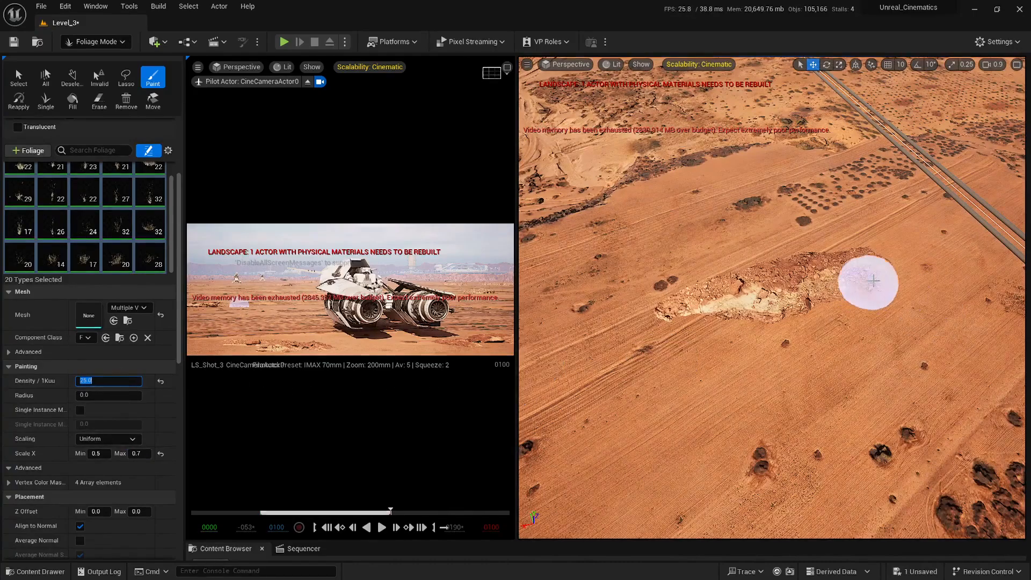
Paint the smaller plants along the front of the low reddish outcrop and check them in the maximized camera view.
{"action": "mouse_move", "coordinate": [871, 279]}
{"action": "left_mouse_down"}
{"action": "mouse_move", "coordinate": [861, 299]}
{"action": "mouse_move", "coordinate": [795, 323]}
{"action": "mouse_move", "coordinate": [695, 327]}
{"action": "mouse_move", "coordinate": [863, 301]}
{"action": "mouse_move", "coordinate": [679, 327]}
{"action": "mouse_move", "coordinate": [760, 320]}
{"action": "left_mouse_up"}
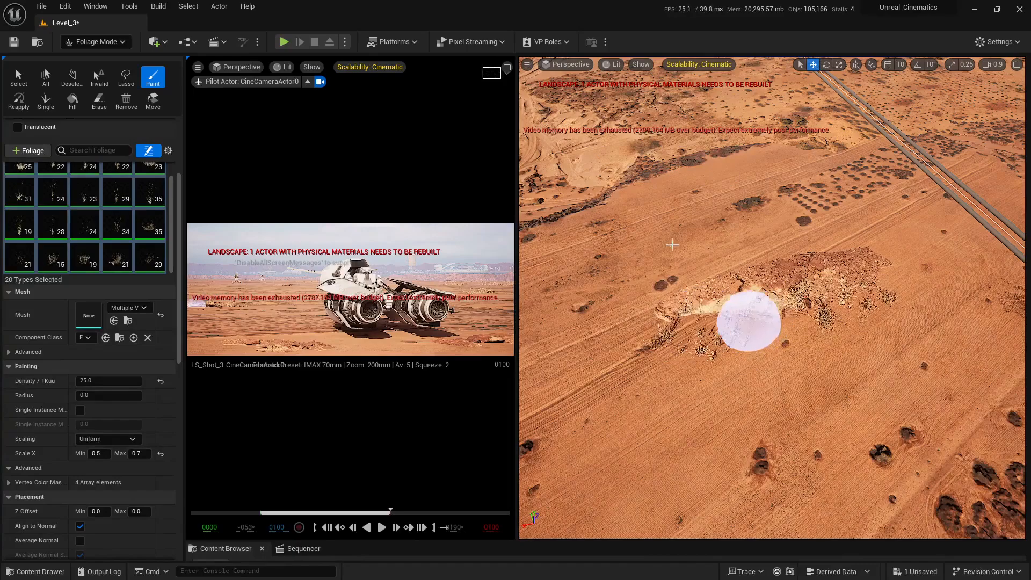
{"action": "left_click", "coordinate": [507, 69]}
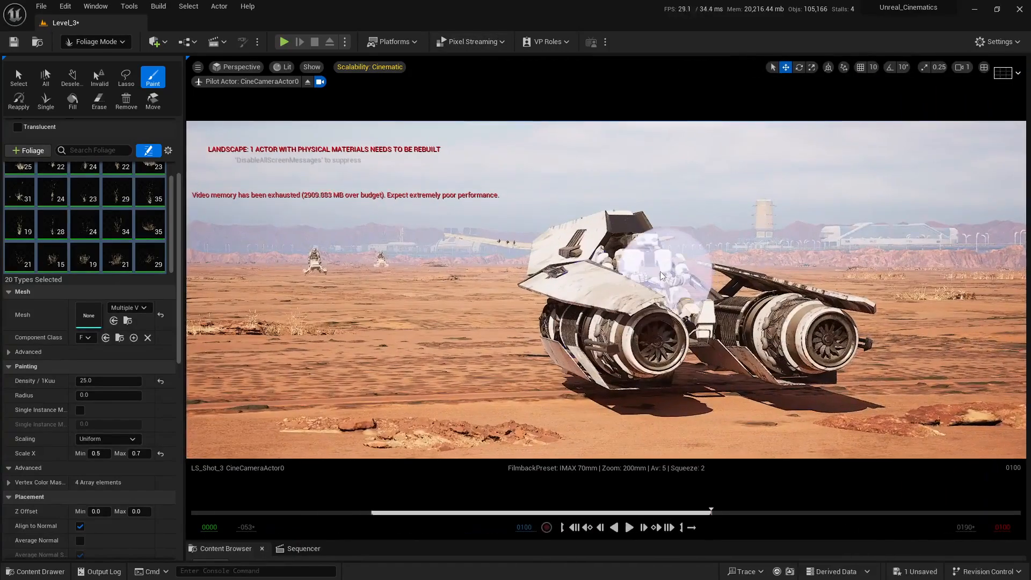
{"action": "left_click", "coordinate": [989, 72]}
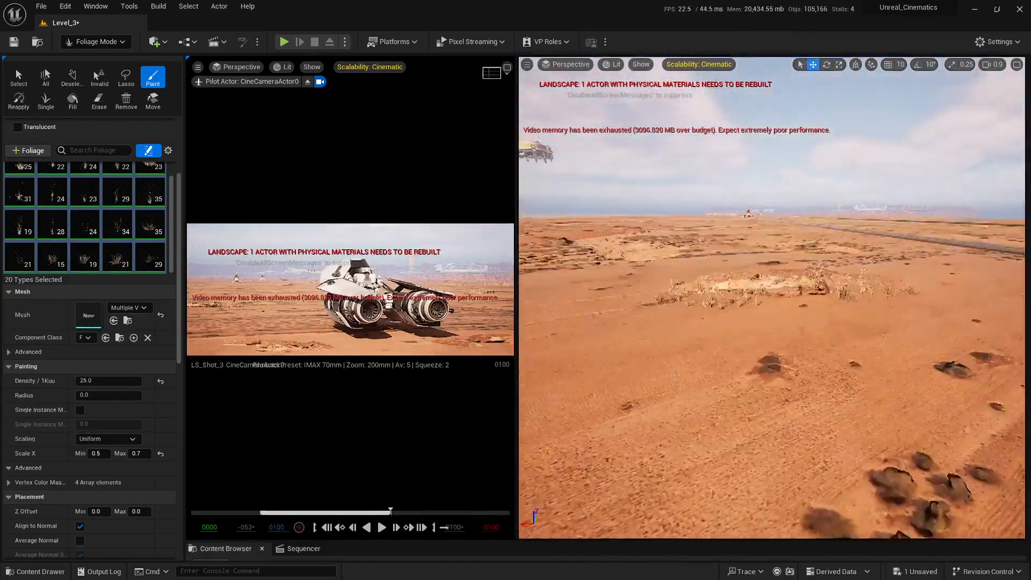
Touch up the plants in front of the low reddish outcrop by erasing a few and adding others.
{"action": "key", "text": "w"}
{"action": "right_click_drag", "start_coordinate": [740, 323], "coordinate": [801, 359]}
{"action": "key", "text": "shift"}
{"action": "left_click", "coordinate": [830, 260], "text": "shift"}
{"action": "key", "text": "e"}
{"action": "key", "text": "w"}
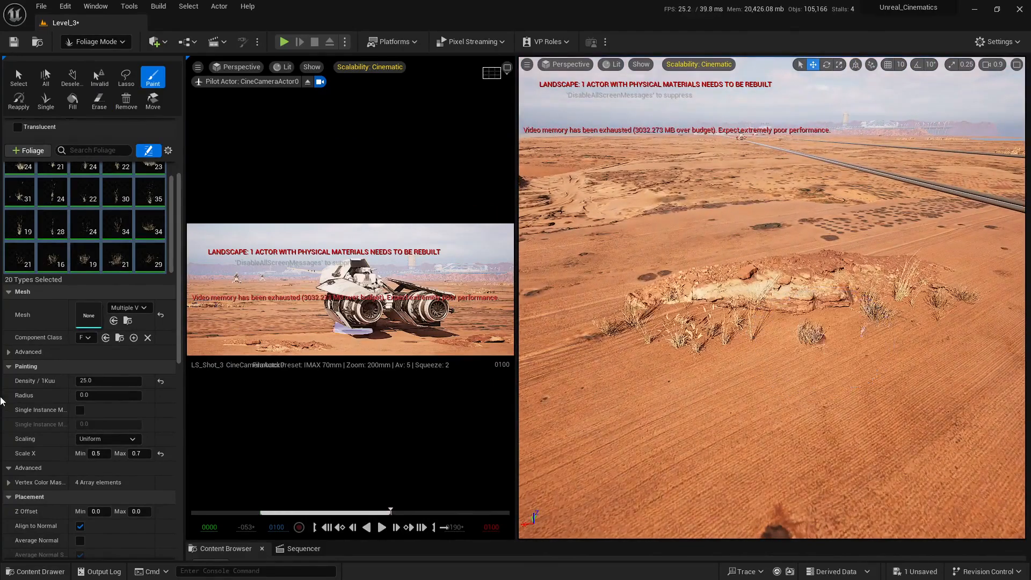
Set the brush size to 25 and paint more plants along the front base of the low reddish outcrop.
{"action": "scroll", "coordinate": [51, 226], "scroll_direction": "up", "scroll_amount": 2}
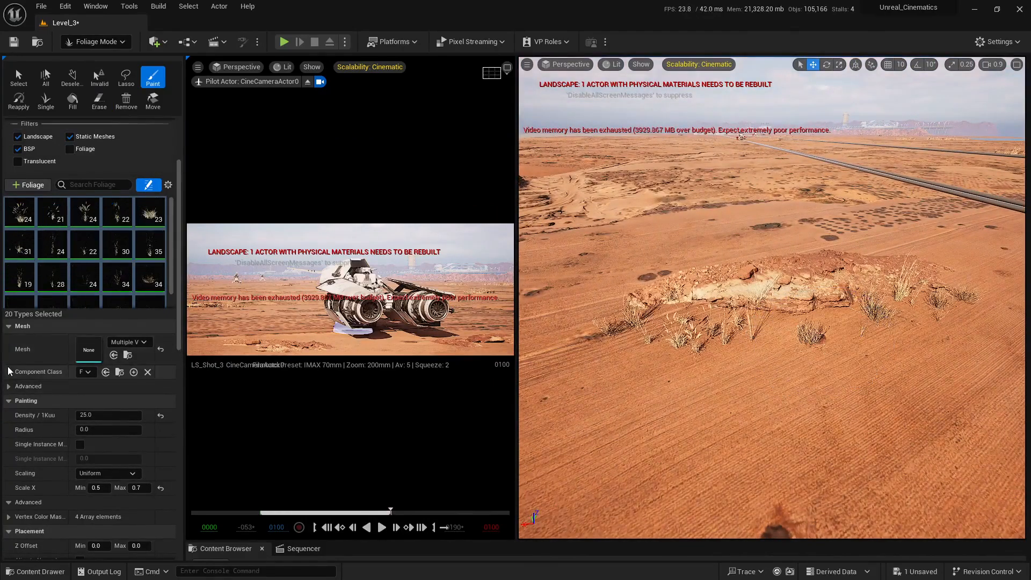
{"action": "scroll", "coordinate": [60, 188], "scroll_direction": "up", "scroll_amount": 3}
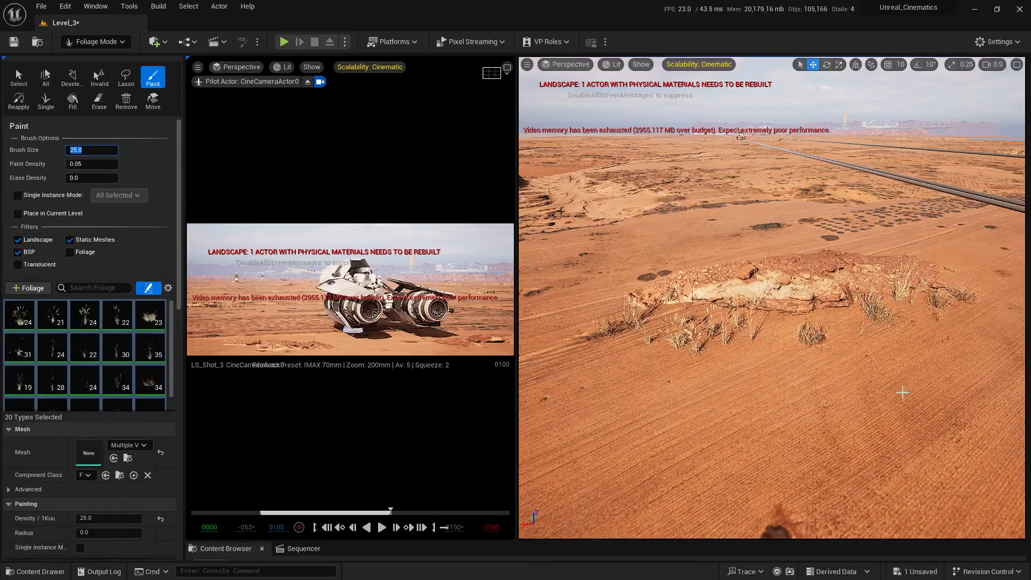
{"action": "type", "text": "25"}
{"action": "key", "text": "Return"}
{"action": "mouse_move", "coordinate": [811, 333]}
{"action": "left_mouse_down"}
{"action": "mouse_move", "coordinate": [840, 328]}
{"action": "mouse_move", "coordinate": [812, 321]}
{"action": "mouse_move", "coordinate": [859, 319]}
{"action": "mouse_move", "coordinate": [764, 333]}
{"action": "mouse_move", "coordinate": [666, 315]}
{"action": "left_mouse_up"}
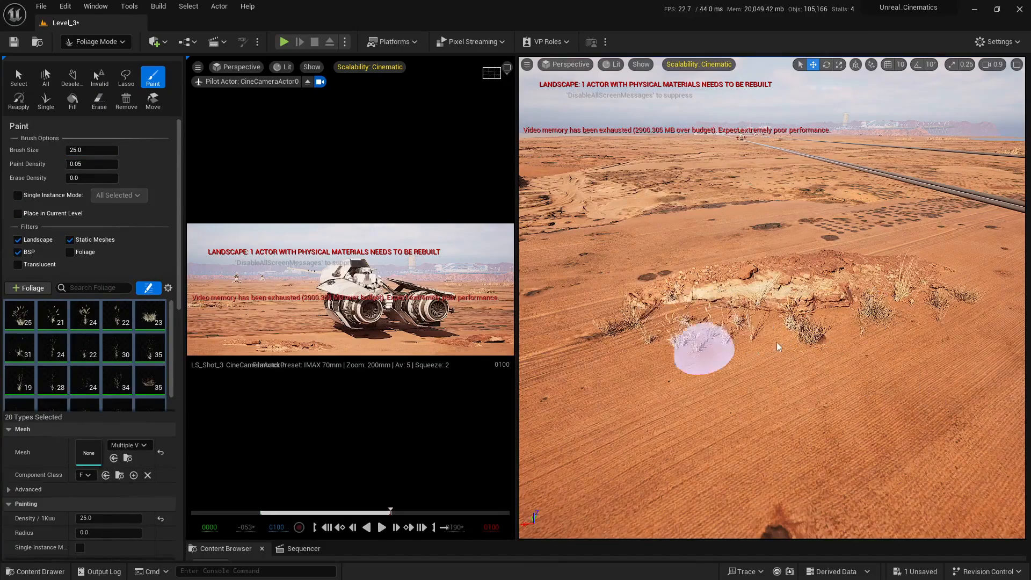
{"action": "mouse_move", "coordinate": [779, 347]}
{"action": "left_mouse_down"}
{"action": "mouse_move", "coordinate": [859, 312]}
{"action": "mouse_move", "coordinate": [913, 322]}
{"action": "mouse_move", "coordinate": [859, 344]}
{"action": "mouse_move", "coordinate": [757, 317]}
{"action": "mouse_move", "coordinate": [674, 320]}
{"action": "mouse_move", "coordinate": [794, 322]}
{"action": "mouse_move", "coordinate": [847, 306]}
{"action": "mouse_move", "coordinate": [902, 314]}
{"action": "left_mouse_up"}
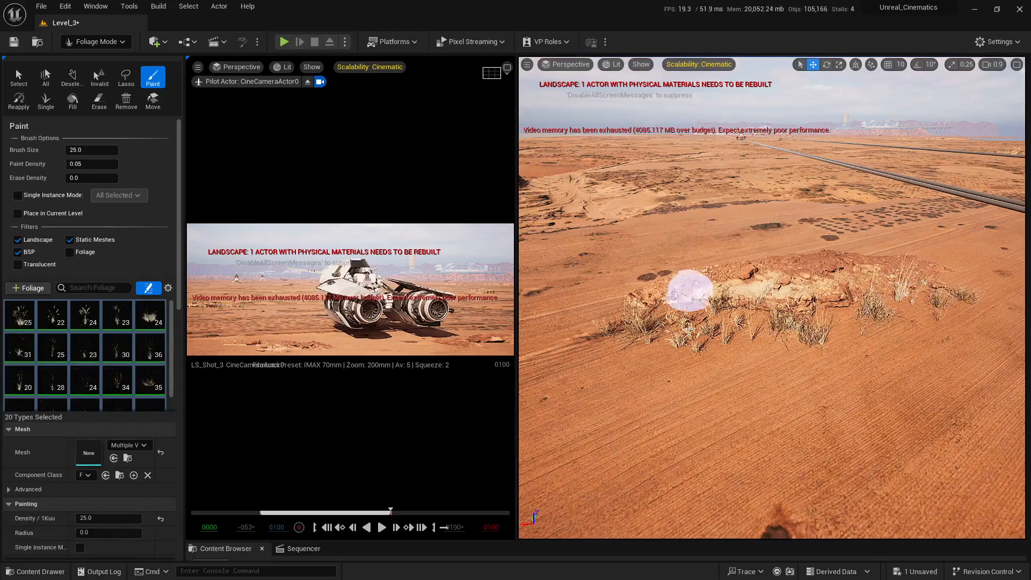
Review the outcrop's plants in the maximized camera view and compare the shot with the surrounding terrain.
{"action": "left_click", "coordinate": [507, 67]}
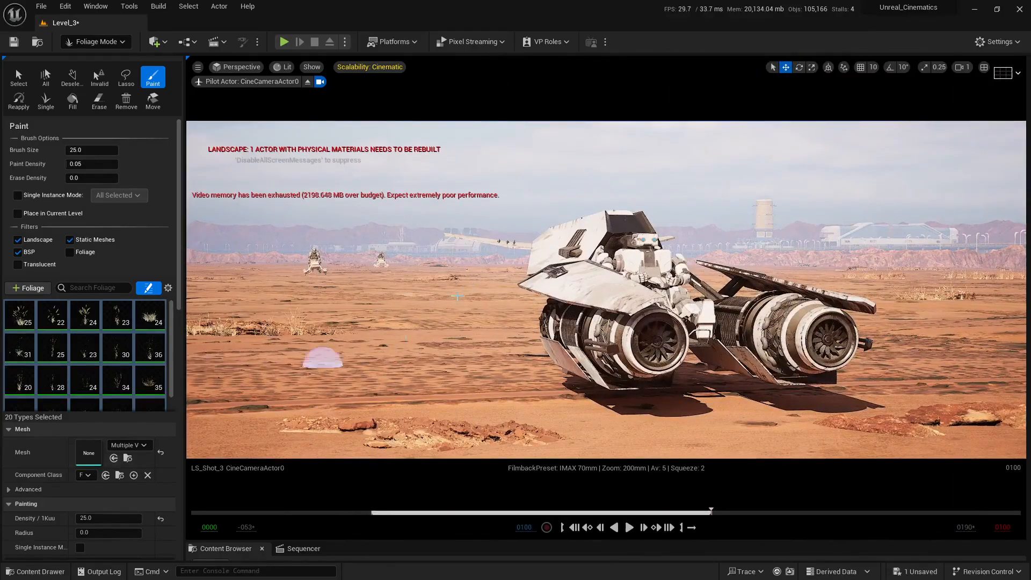
{"action": "left_click", "coordinate": [984, 68]}
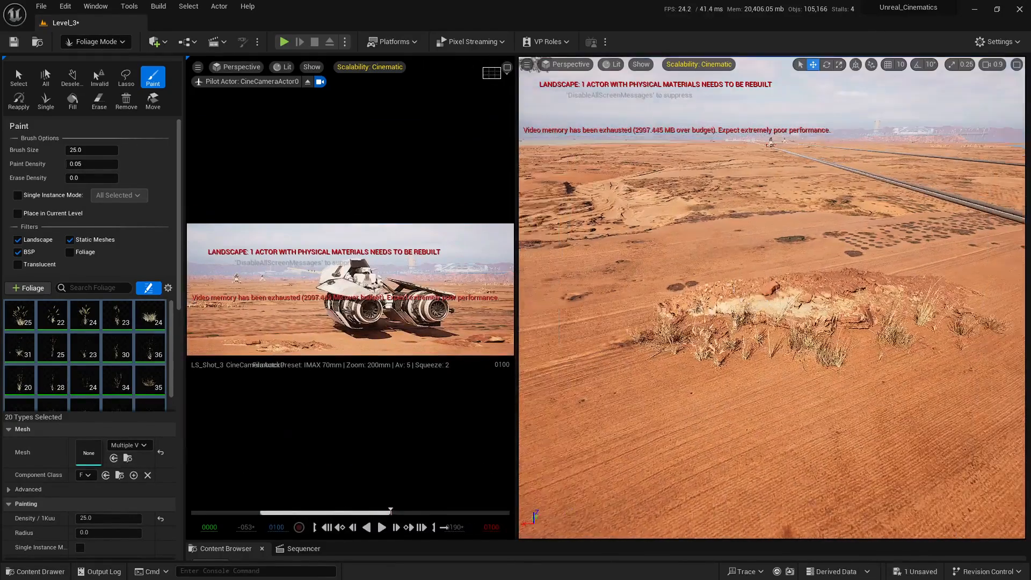
{"action": "key", "text": "w"}
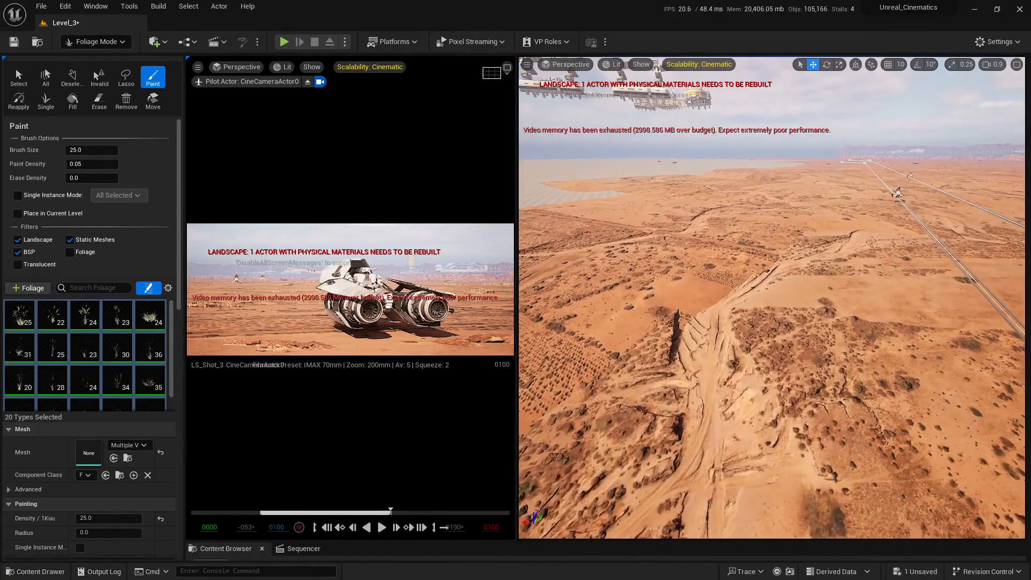
{"action": "right_click_drag", "start_coordinate": [771, 298], "coordinate": [767, 298]}
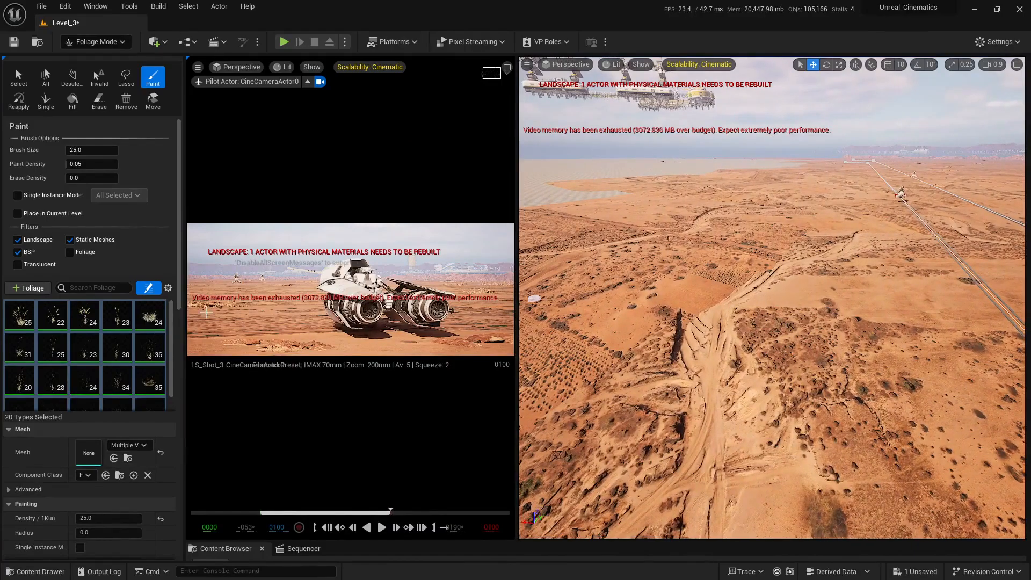
{"action": "left_click", "coordinate": [507, 67]}
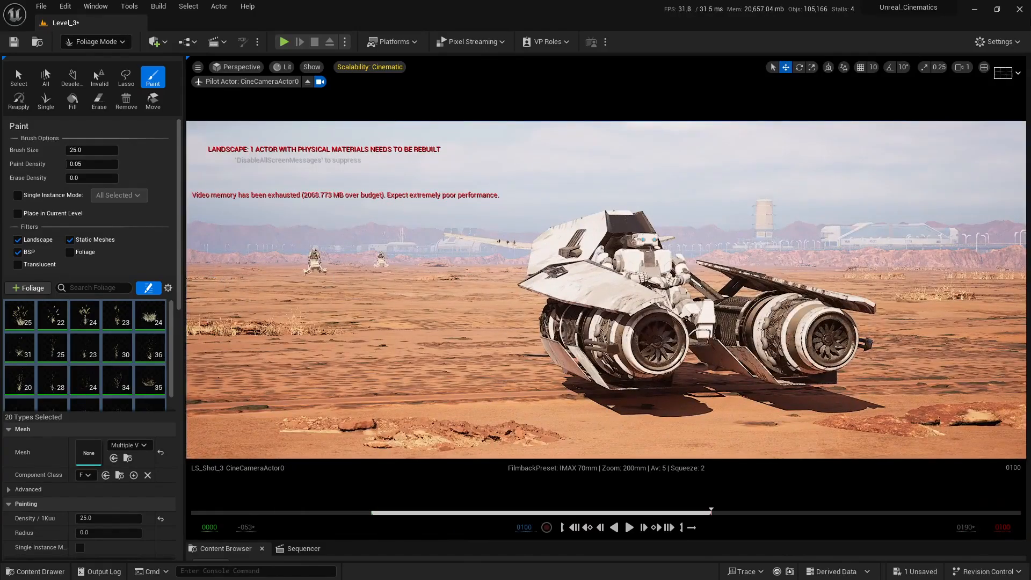
{"action": "left_click", "coordinate": [984, 66]}
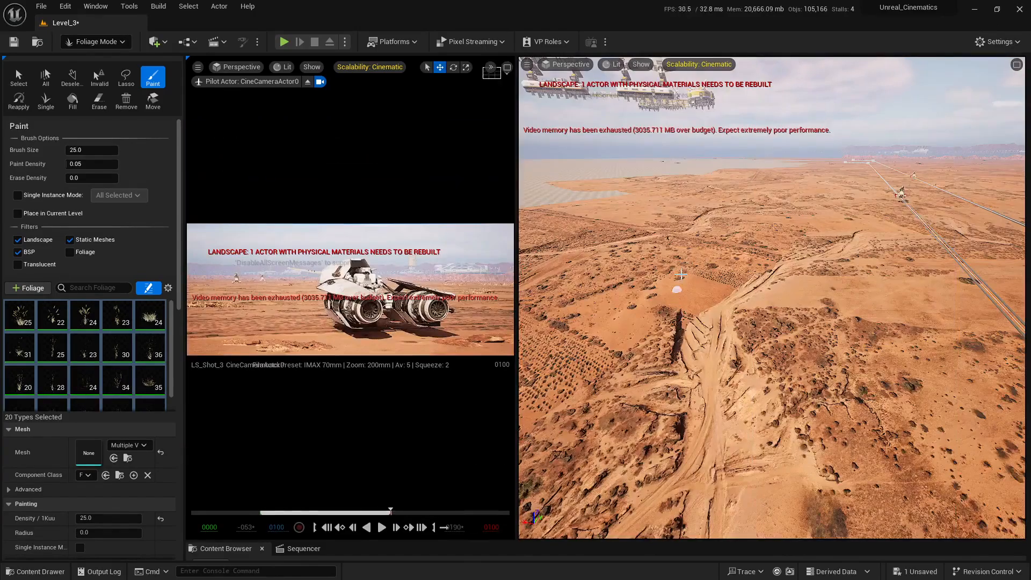
Set the brush size to 50 and paint plants around the near end of the flat raised ledge beside the shrub field.
{"action": "scroll", "coordinate": [772, 298], "scroll_direction": "up", "scroll_amount": 2}
{"action": "right_click_drag", "start_coordinate": [772, 298], "coordinate": [754, 333]}
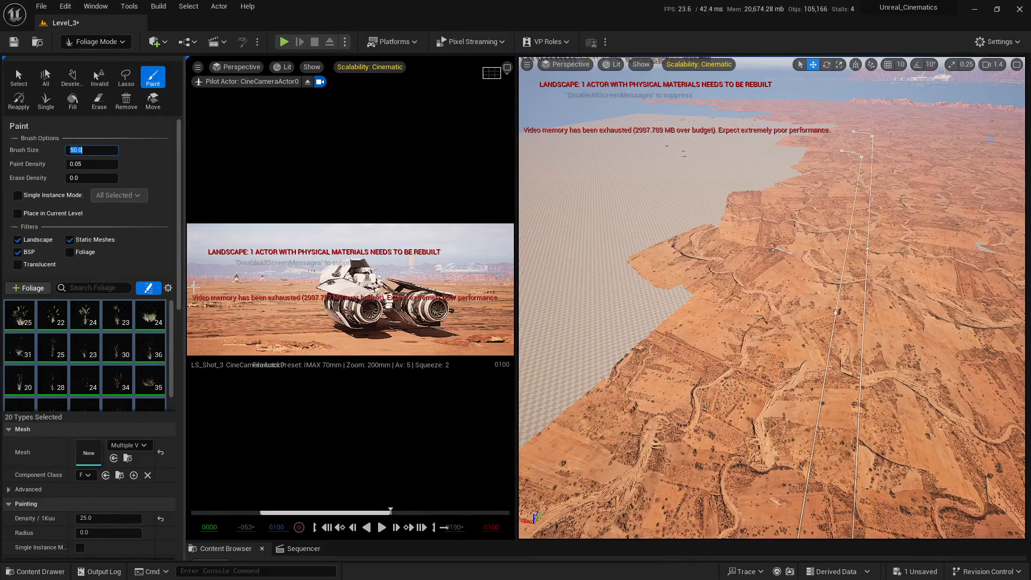
{"action": "key", "text": "w"}
{"action": "mouse_move", "coordinate": [783, 287]}
{"action": "right_mouse_down"}
{"action": "mouse_move", "coordinate": [782, 241]}
{"action": "mouse_move", "coordinate": [717, 293]}
{"action": "mouse_move", "coordinate": [706, 284]}
{"action": "right_mouse_up"}
{"action": "scroll", "coordinate": [783, 287], "scroll_direction": "up", "scroll_amount": 2}
{"action": "key", "text": "s"}
{"action": "scroll", "coordinate": [726, 270], "scroll_direction": "down", "scroll_amount": 3}
{"action": "key", "text": "w"}
{"action": "right_click_drag", "start_coordinate": [817, 354], "coordinate": [818, 354]}
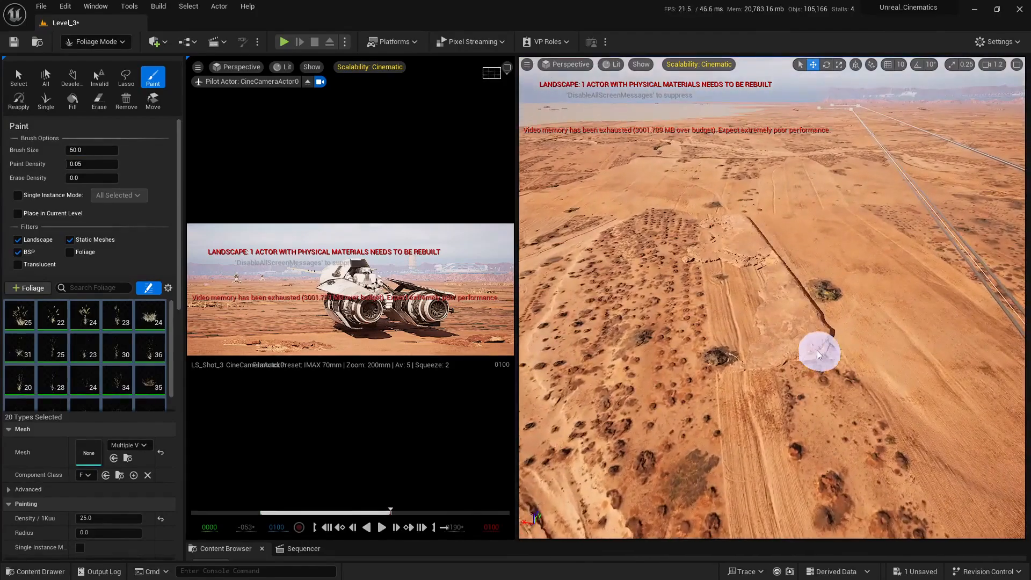
{"action": "mouse_move", "coordinate": [741, 390]}
{"action": "left_mouse_down"}
{"action": "mouse_move", "coordinate": [662, 251]}
{"action": "mouse_move", "coordinate": [670, 245]}
{"action": "mouse_move", "coordinate": [663, 251]}
{"action": "mouse_move", "coordinate": [808, 366]}
{"action": "left_mouse_up"}
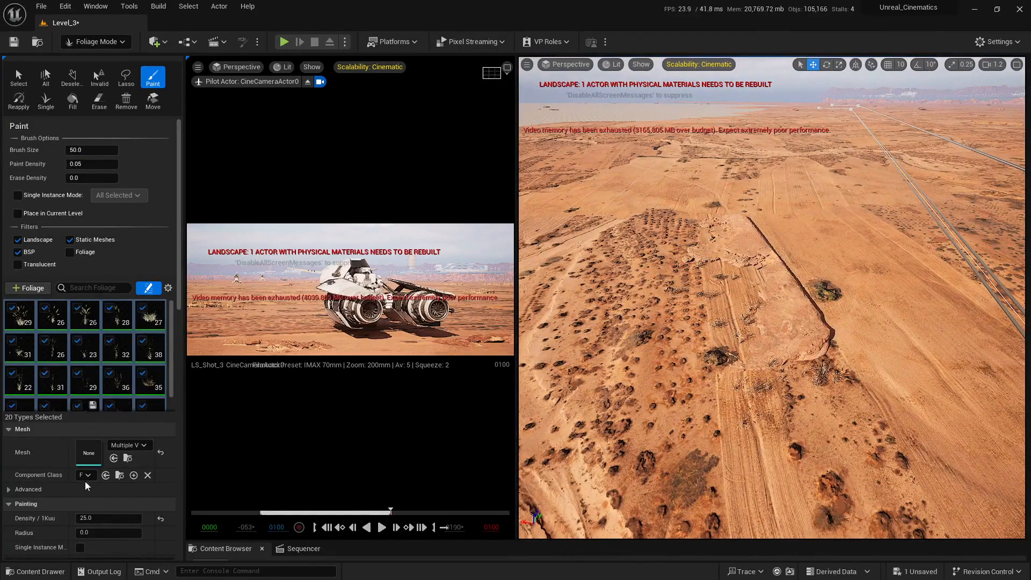
Paint more plants around the flat raised ledge using density 50 and maximum Scale X 1.2, and check them through the camera.
{"action": "scroll", "coordinate": [86, 478], "scroll_direction": "down", "scroll_amount": 3}
{"action": "left_click", "coordinate": [135, 457]}
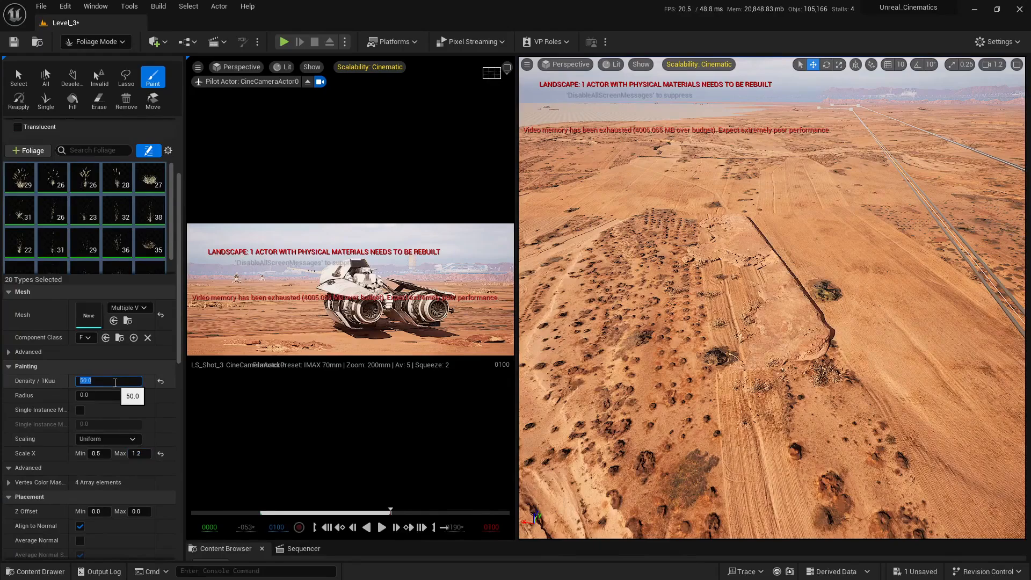
{"action": "mouse_move", "coordinate": [795, 363]}
{"action": "left_mouse_down"}
{"action": "mouse_move", "coordinate": [716, 294]}
{"action": "mouse_move", "coordinate": [700, 229]}
{"action": "mouse_move", "coordinate": [848, 368]}
{"action": "left_mouse_up"}
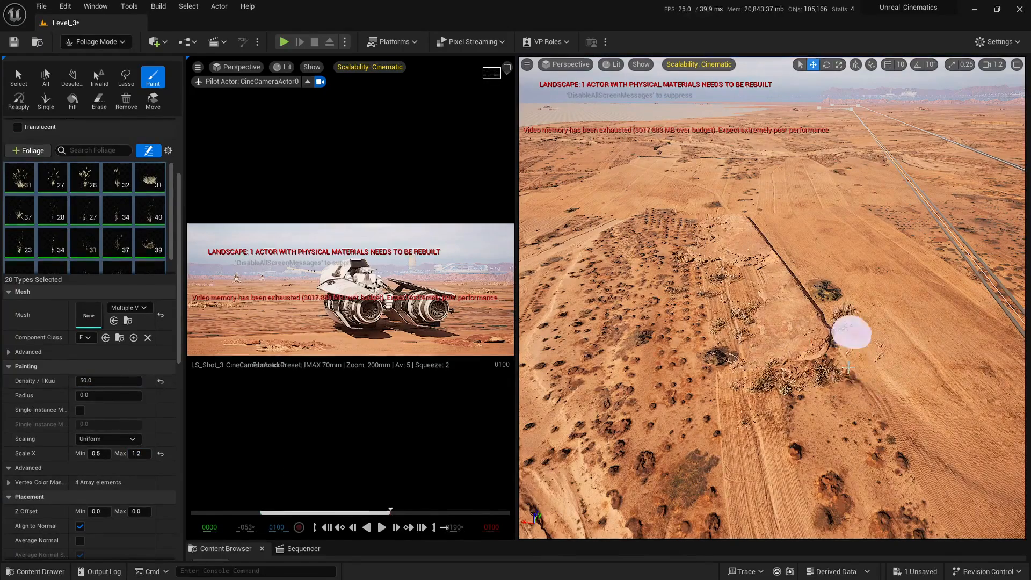
{"action": "left_click", "coordinate": [848, 368]}
{"action": "left_click", "coordinate": [508, 68]}
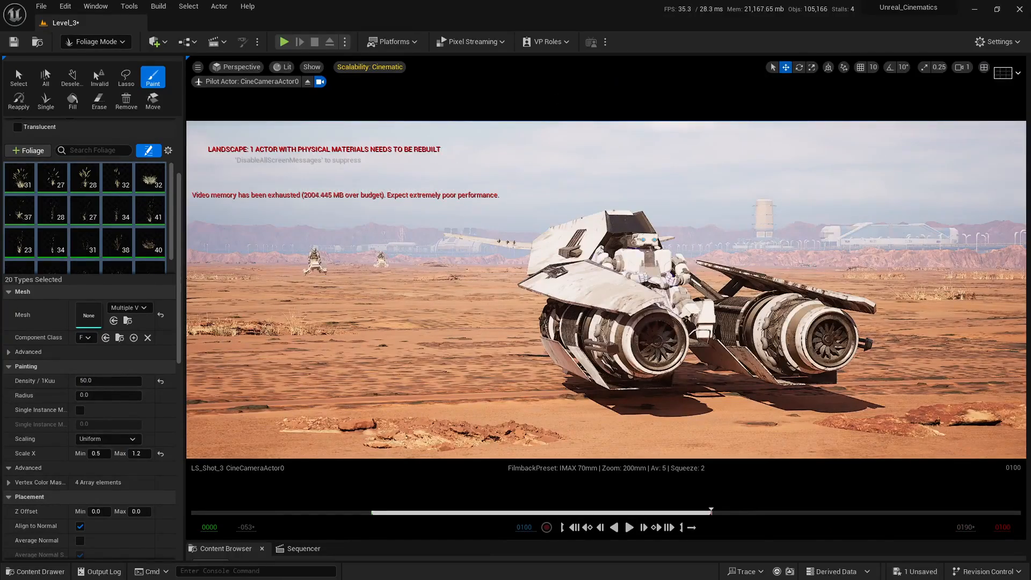
{"action": "left_click", "coordinate": [985, 66]}
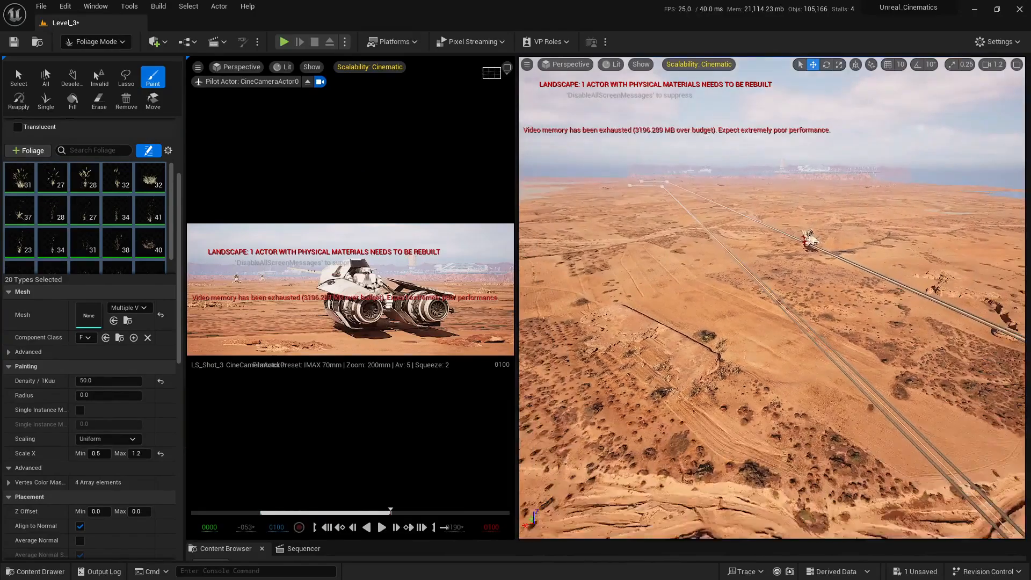
Paint plants along the base of the large sandy rock ledge beside the speeder's track lines.
{"action": "key", "text": "w"}
{"action": "key", "text": "e"}
{"action": "right_click_drag", "start_coordinate": [841, 346], "coordinate": [840, 346]}
{"action": "key", "text": "d"}
{"action": "right_click_drag", "start_coordinate": [809, 438], "coordinate": [810, 437]}
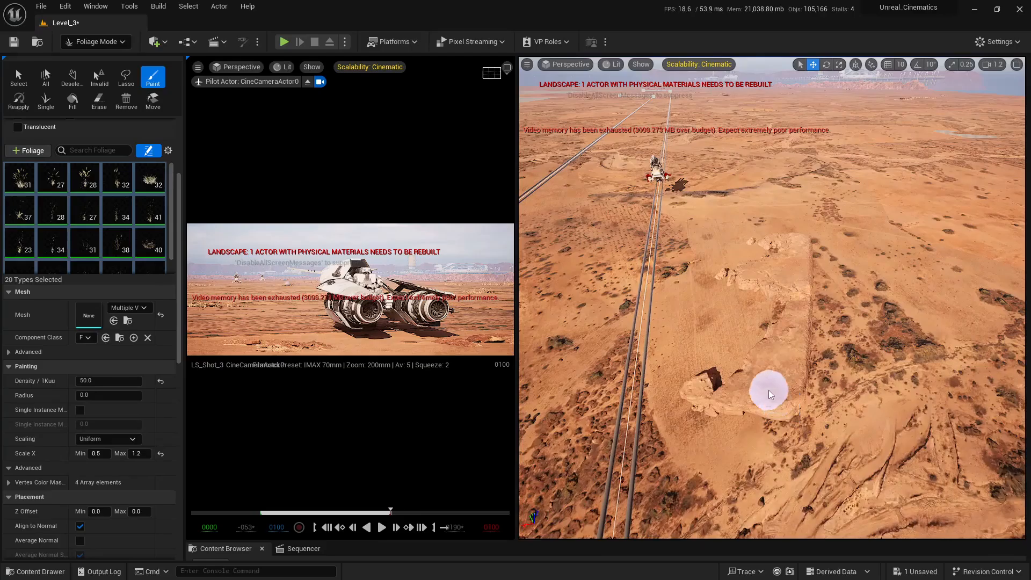
{"action": "right_click_drag", "start_coordinate": [805, 396], "coordinate": [806, 395]}
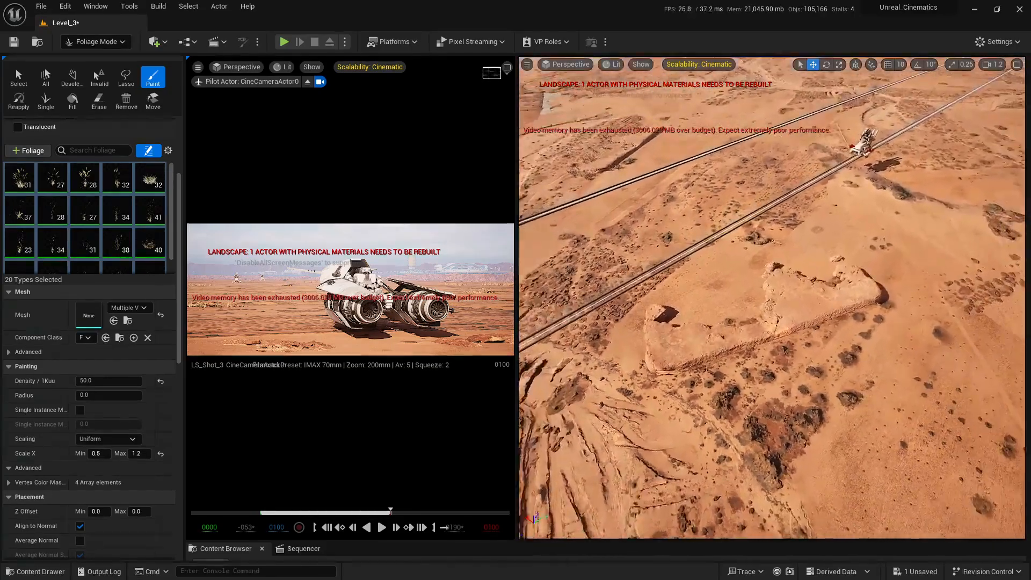
{"action": "right_click_drag", "start_coordinate": [966, 328], "coordinate": [966, 329]}
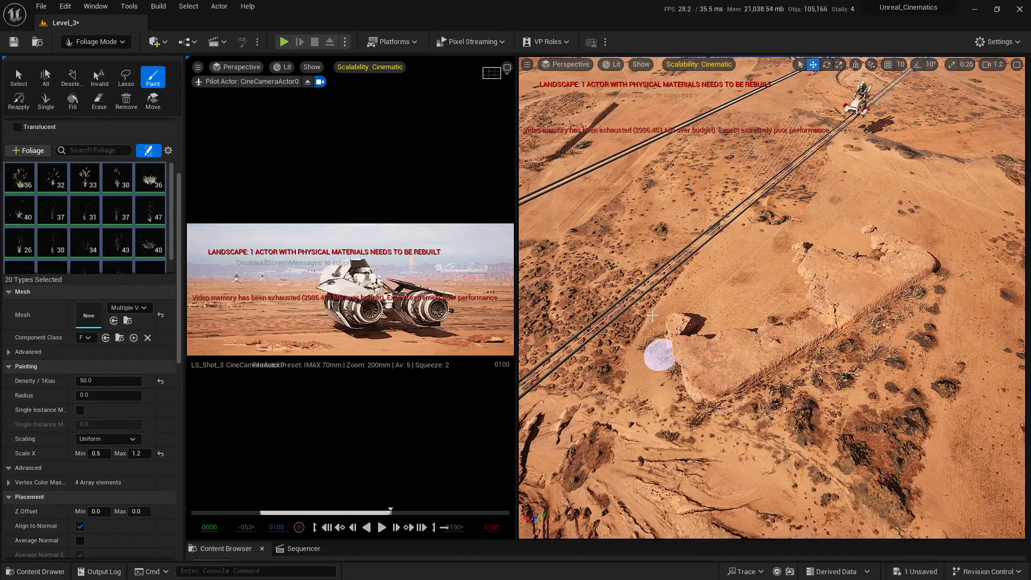
Paint plants around the near end of the sandy rock ledge, erase those straying toward the track lines, and check the camera view.
{"action": "left_click_drag", "start_coordinate": [652, 316], "coordinate": [675, 383]}
{"action": "left_click_drag", "start_coordinate": [656, 322], "coordinate": [651, 309], "text": "shift"}
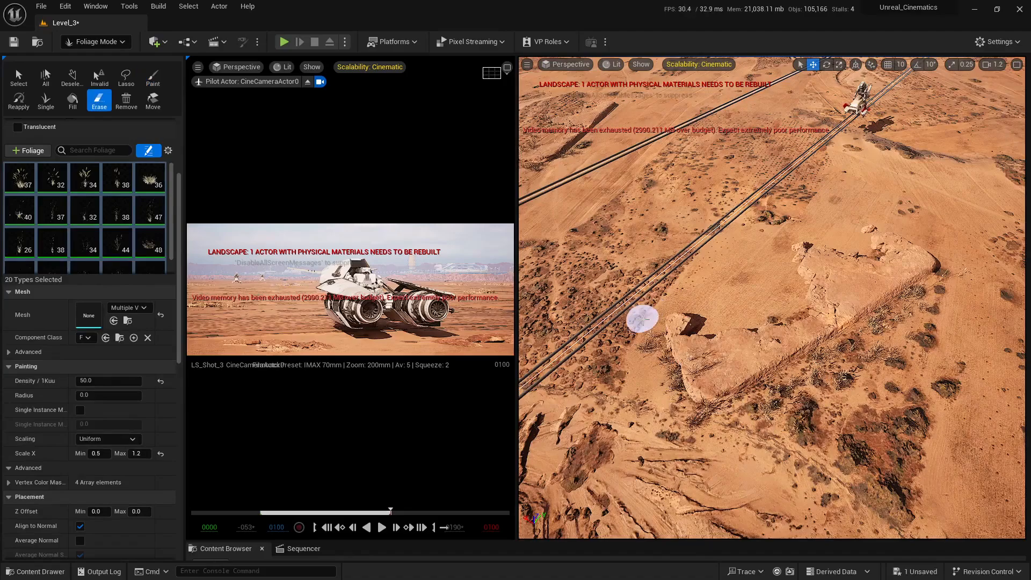
{"action": "left_click", "coordinate": [507, 68]}
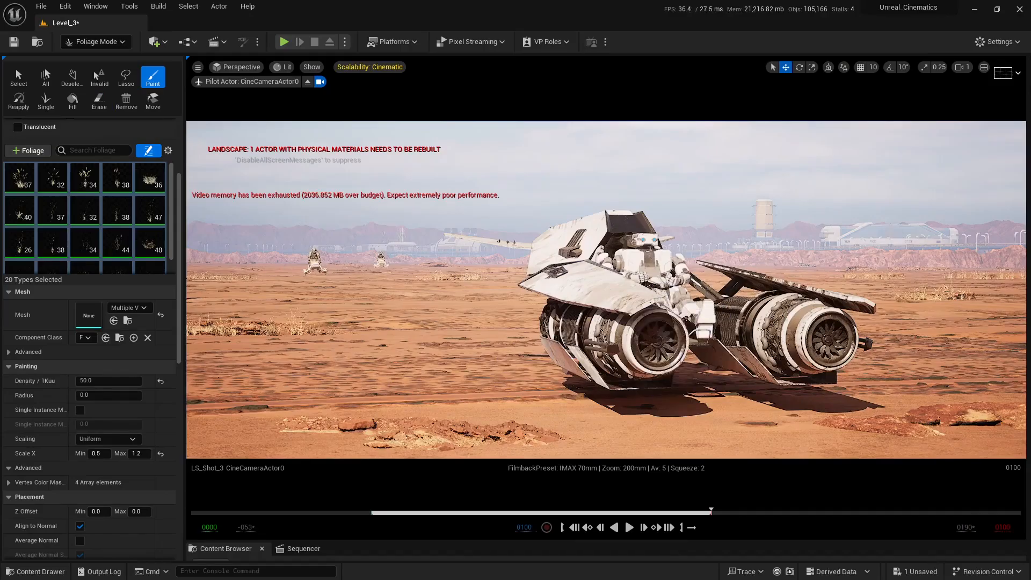
{"action": "left_click", "coordinate": [984, 69]}
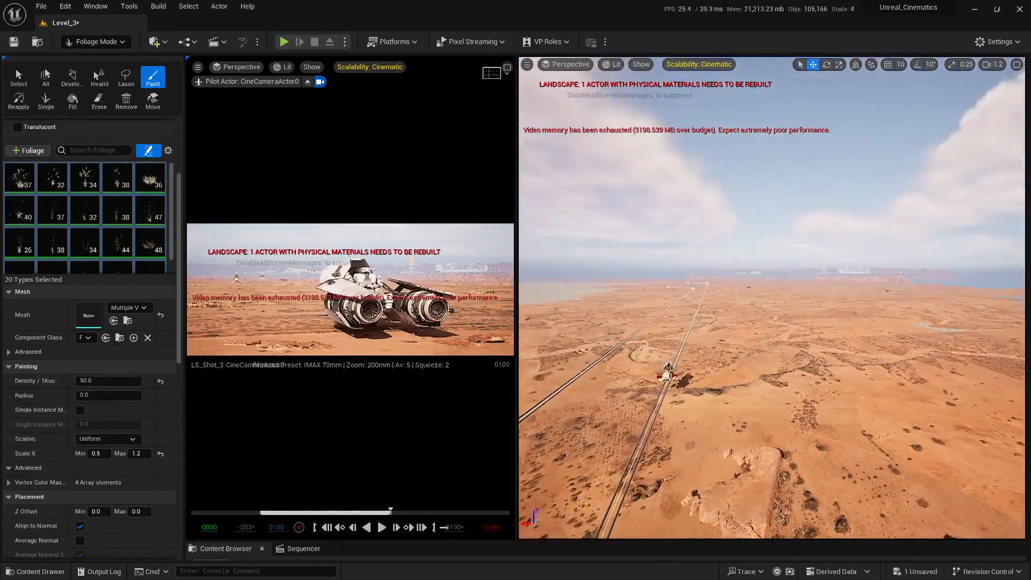
Paint plants along the curved front edge of the flat raised ledge above the shrub field and check them through the camera.
{"action": "key", "text": "w"}
{"action": "mouse_move", "coordinate": [771, 298]}
{"action": "right_mouse_down"}
{"action": "mouse_move", "coordinate": [758, 316]}
{"action": "mouse_move", "coordinate": [825, 316]}
{"action": "mouse_move", "coordinate": [772, 316]}
{"action": "mouse_move", "coordinate": [769, 359]}
{"action": "mouse_move", "coordinate": [804, 375]}
{"action": "right_mouse_up"}
{"action": "scroll", "coordinate": [758, 316], "scroll_direction": "up", "scroll_amount": 3}
{"action": "key", "text": "w"}
{"action": "scroll", "coordinate": [769, 359], "scroll_direction": "down", "scroll_amount": 2}
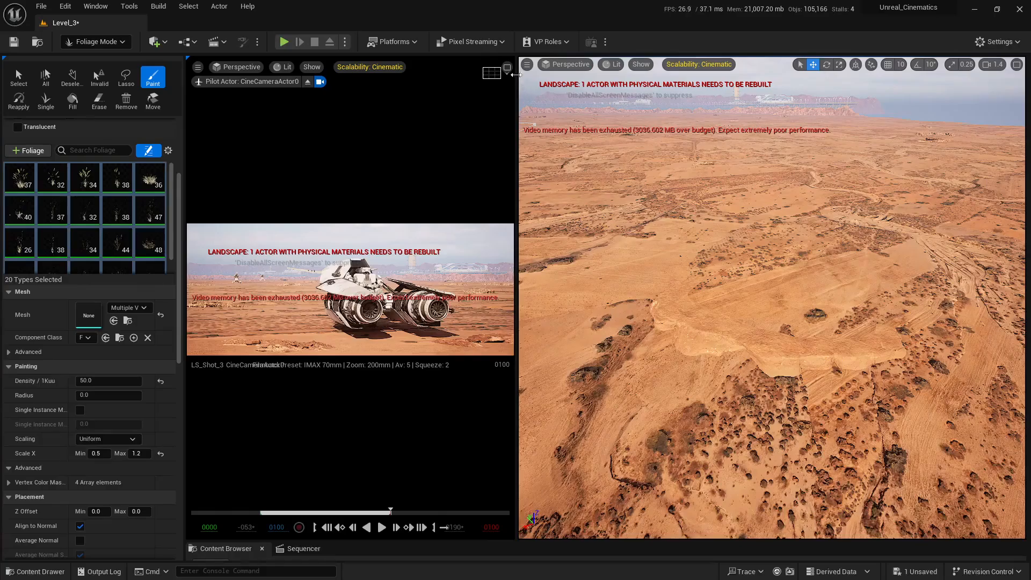
{"action": "left_click", "coordinate": [507, 68]}
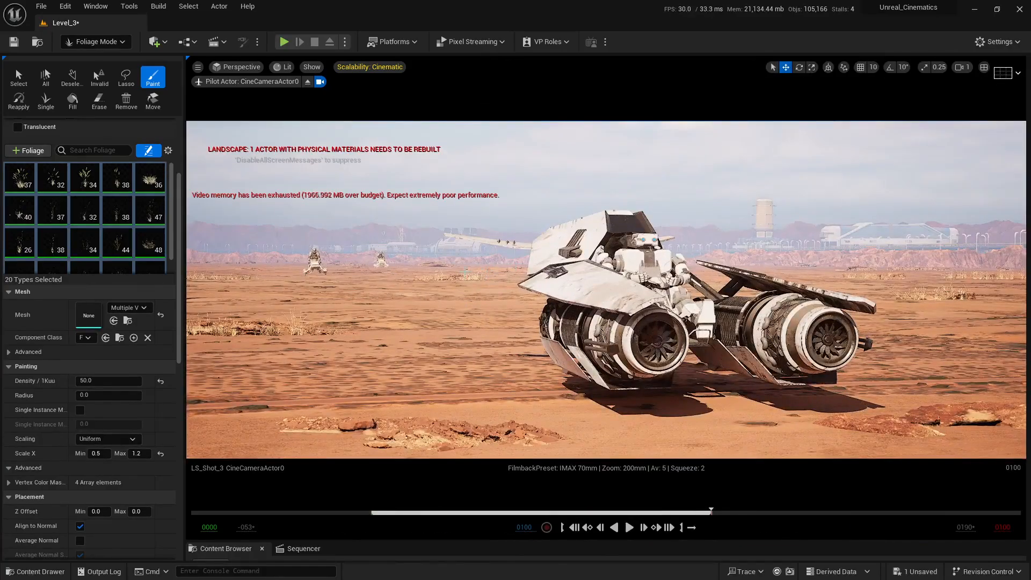
{"action": "left_click", "coordinate": [983, 67]}
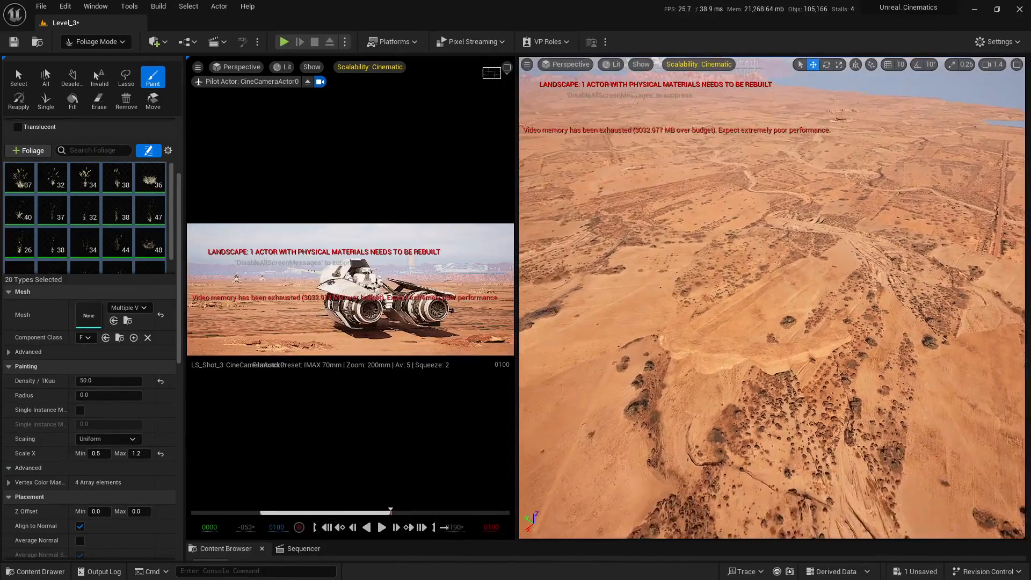
{"action": "right_click_drag", "start_coordinate": [772, 298], "coordinate": [772, 302]}
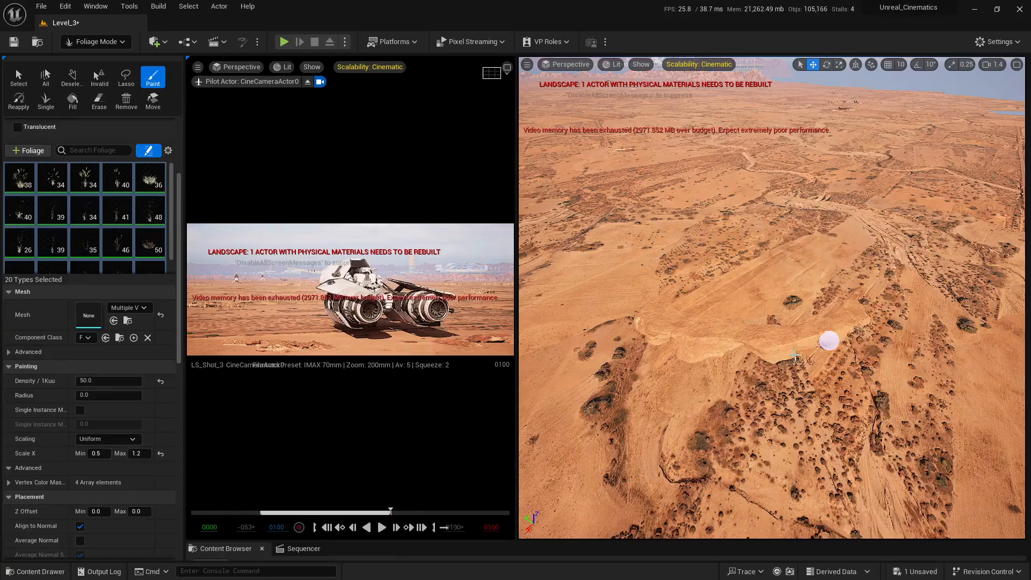
{"action": "mouse_move", "coordinate": [796, 354]}
{"action": "left_mouse_down"}
{"action": "mouse_move", "coordinate": [822, 363]}
{"action": "mouse_move", "coordinate": [654, 344]}
{"action": "left_mouse_up"}
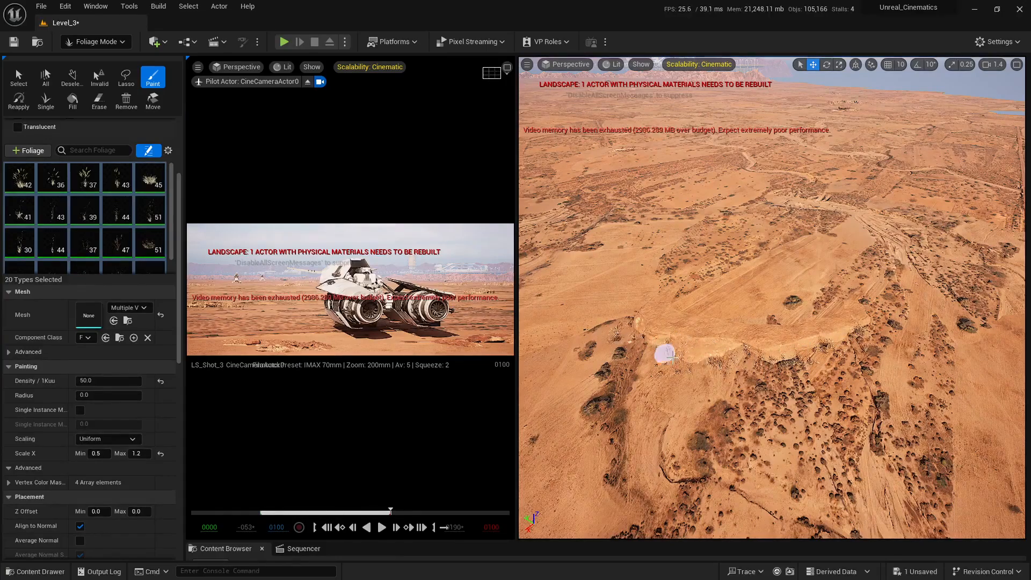
{"action": "left_click", "coordinate": [507, 67]}
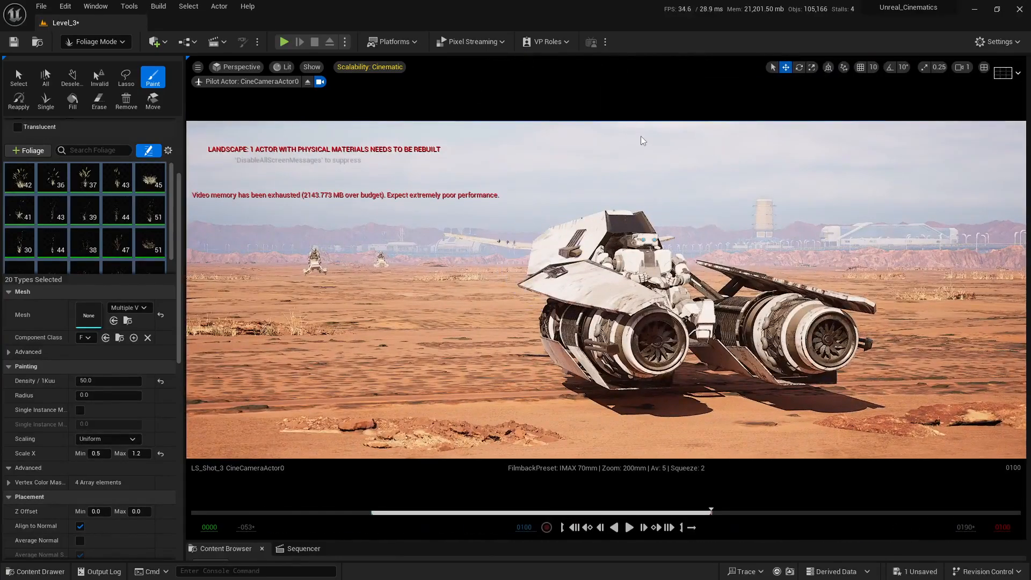
{"action": "left_click", "coordinate": [1000, 69]}
Set the selected foliage types' Scale X range to a minimum of 1.0 and a maximum of 2.0.
{"action": "scroll", "coordinate": [129, 429], "scroll_direction": "down", "scroll_amount": 2}
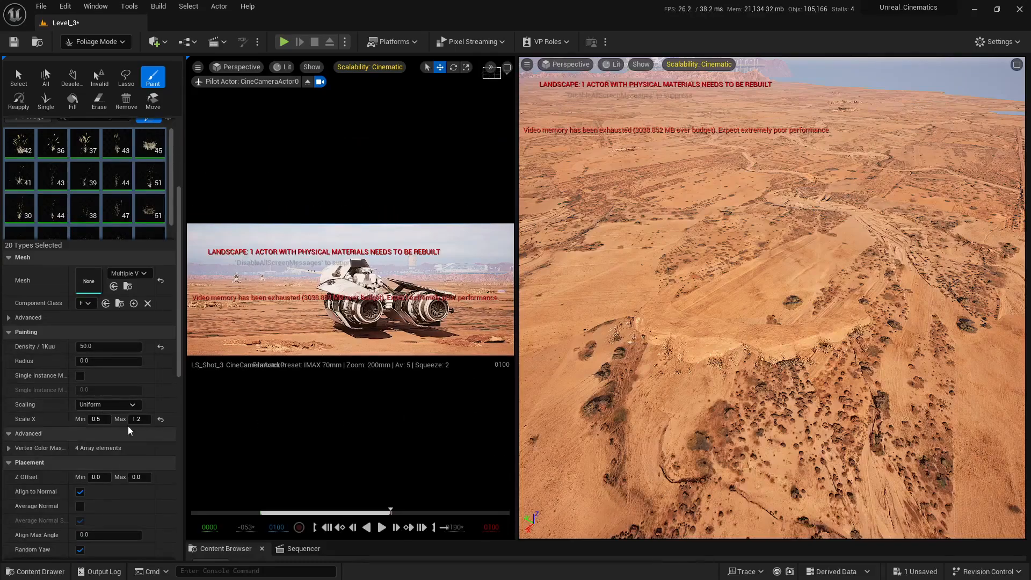
{"action": "left_click", "coordinate": [97, 420]}
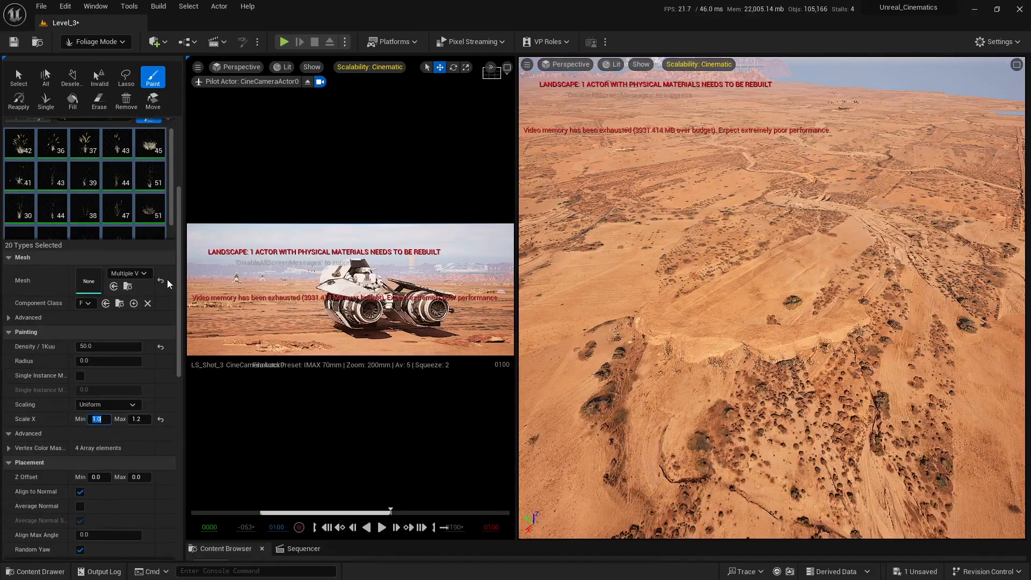
{"action": "key", "text": "Tab"}
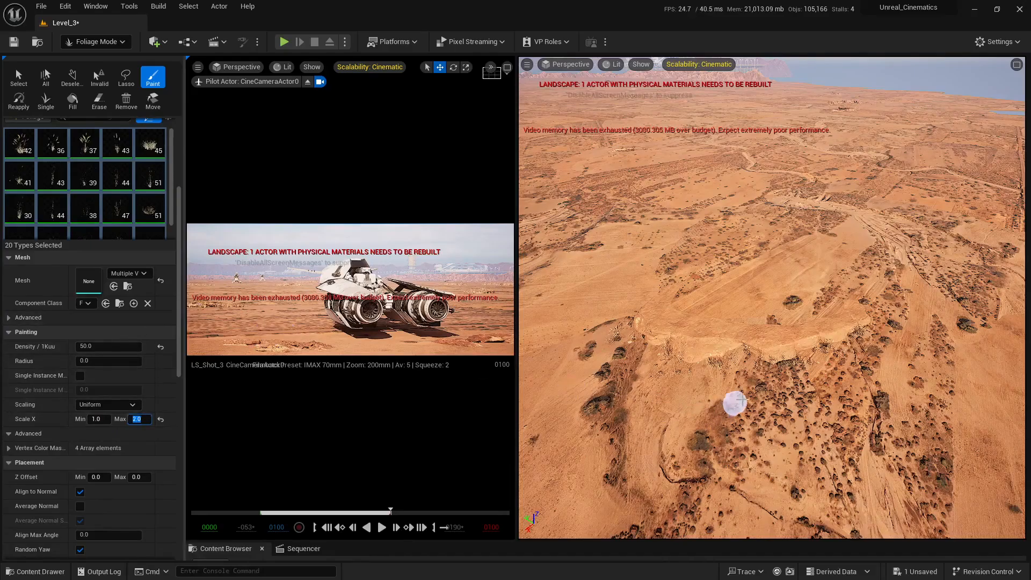
Paint larger plants along the whole front edge of the flat raised ledge and check them through the camera.
{"action": "key", "text": "w"}
{"action": "right_click_drag", "start_coordinate": [775, 383], "coordinate": [803, 376]}
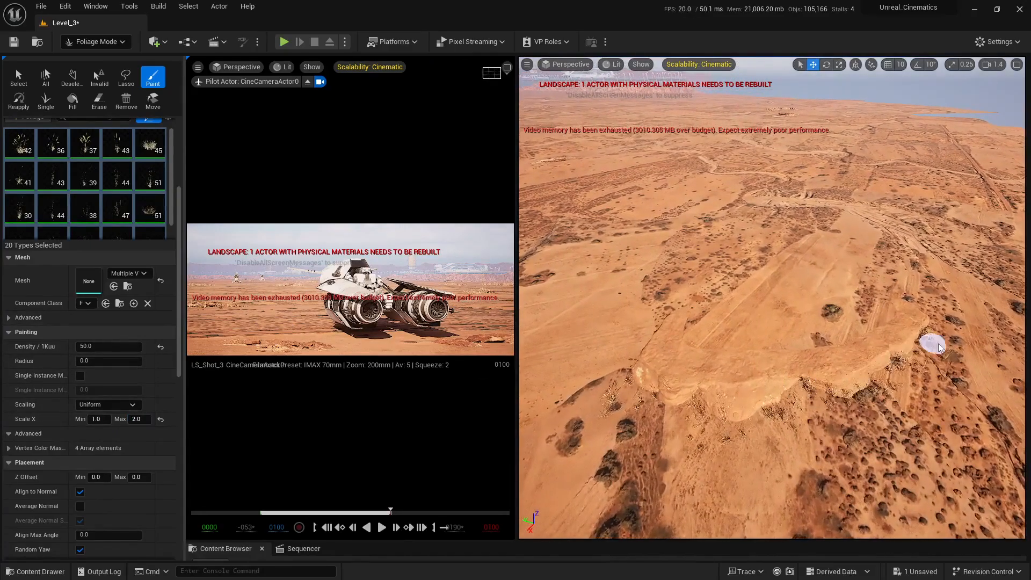
{"action": "mouse_move", "coordinate": [931, 343]}
{"action": "left_mouse_down"}
{"action": "mouse_move", "coordinate": [856, 408]}
{"action": "mouse_move", "coordinate": [691, 431]}
{"action": "mouse_move", "coordinate": [626, 394]}
{"action": "mouse_move", "coordinate": [916, 364]}
{"action": "mouse_move", "coordinate": [869, 433]}
{"action": "left_mouse_up"}
{"action": "key", "text": "s"}
{"action": "right_click_drag", "start_coordinate": [869, 433], "coordinate": [870, 379]}
{"action": "key", "text": "w"}
{"action": "left_click", "coordinate": [507, 67]}
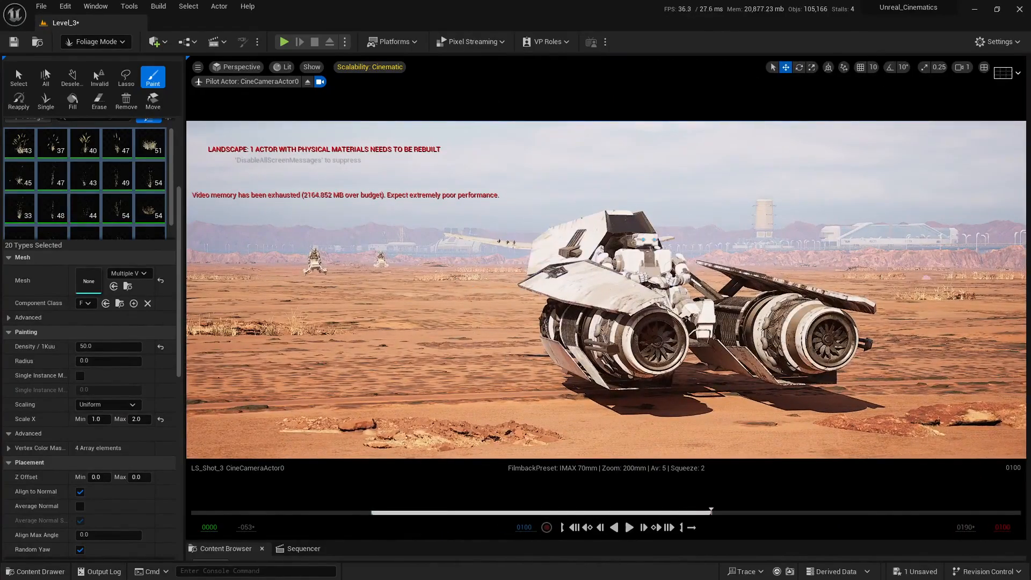
{"action": "left_click", "coordinate": [983, 67]}
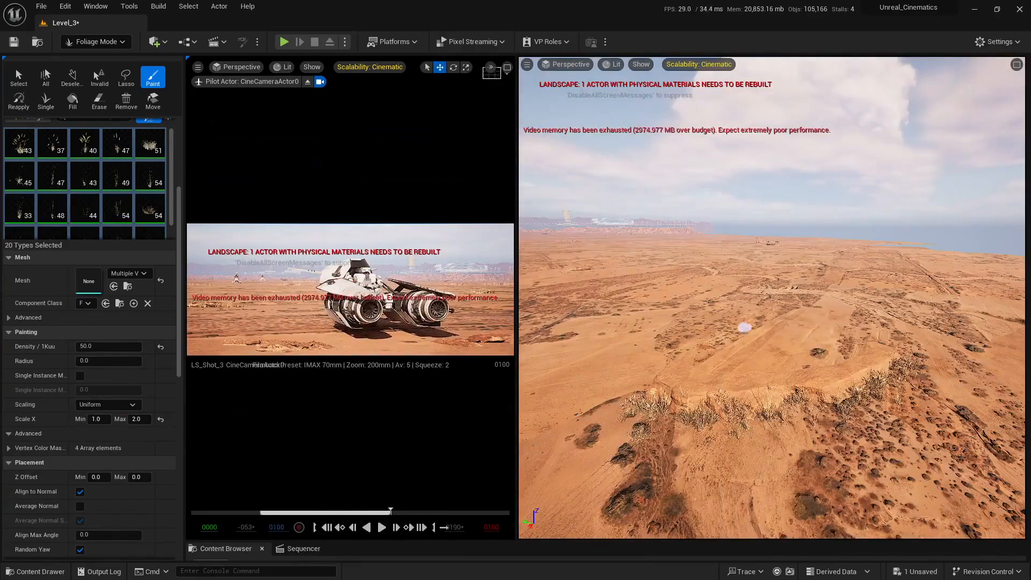
Paint plants over the pale near end of the low cracked rock patch in the open desert.
{"action": "key", "text": "w"}
{"action": "right_click_drag", "start_coordinate": [772, 298], "coordinate": [772, 355]}
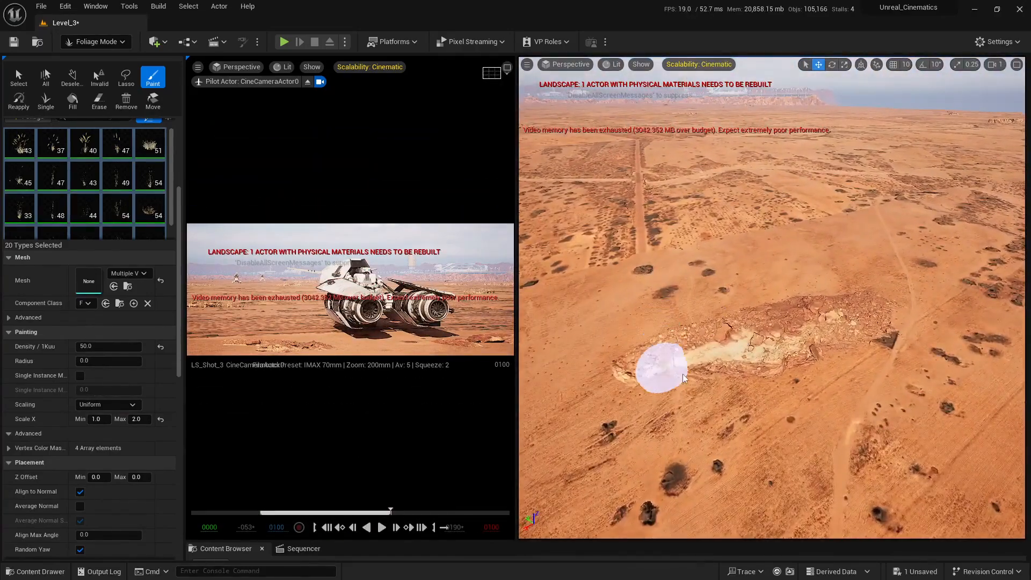
{"action": "right_click_drag", "start_coordinate": [716, 402], "coordinate": [716, 370]}
{"action": "key", "text": "a"}
{"action": "mouse_move", "coordinate": [674, 361]}
{"action": "left_mouse_down"}
{"action": "mouse_move", "coordinate": [798, 337]}
{"action": "mouse_move", "coordinate": [667, 350]}
{"action": "left_mouse_up"}
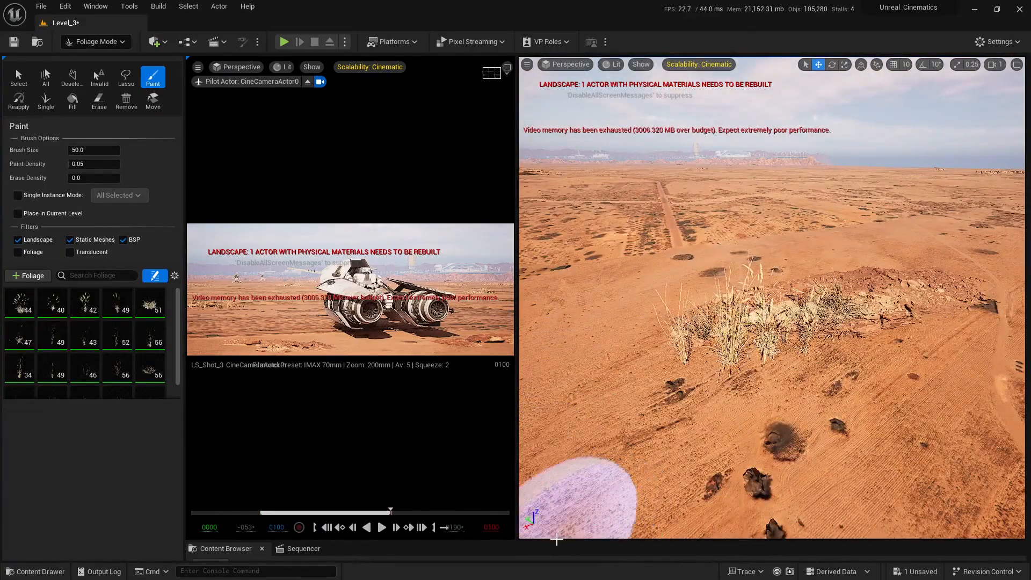
Bring up the Sequencer, move the playhead to frame 65, and view the shot in the maximized camera view.
{"action": "left_click_drag", "start_coordinate": [557, 540], "coordinate": [555, 406]}
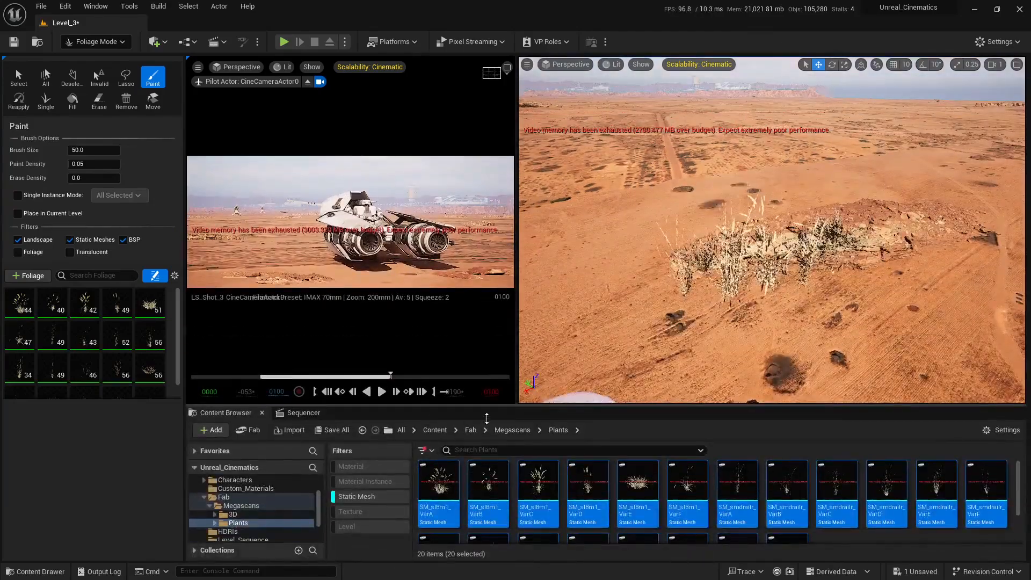
{"action": "left_click", "coordinate": [326, 414]}
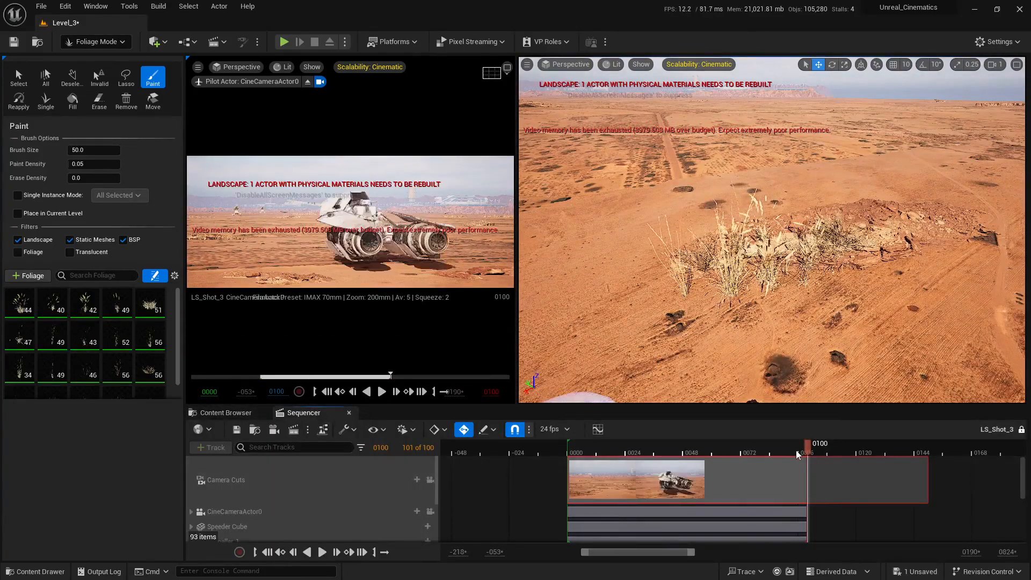
{"action": "mouse_move", "coordinate": [765, 457]}
{"action": "left_mouse_down"}
{"action": "mouse_move", "coordinate": [707, 455]}
{"action": "mouse_move", "coordinate": [728, 464]}
{"action": "left_mouse_up"}
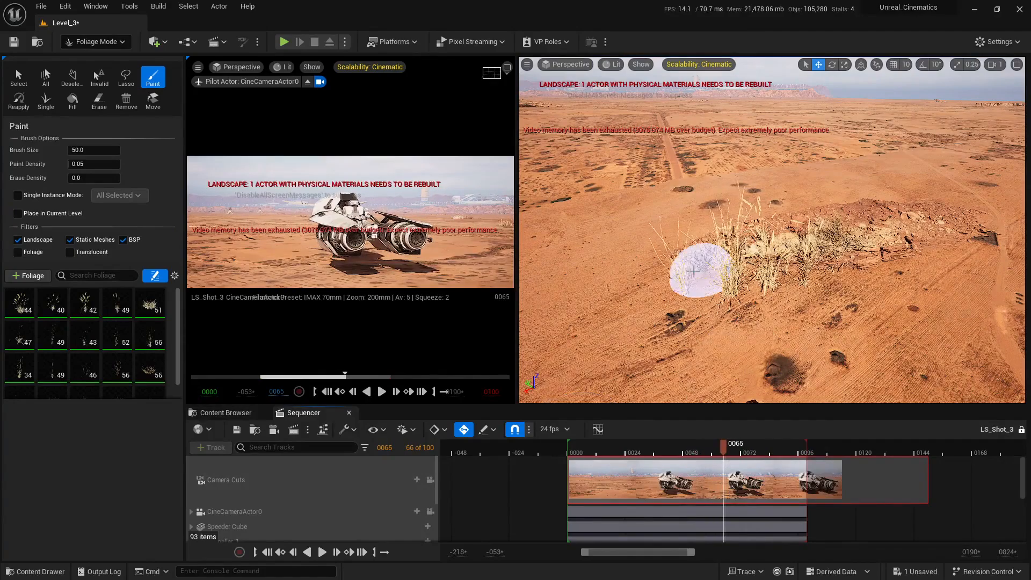
{"action": "right_click_drag", "start_coordinate": [822, 270], "coordinate": [820, 295]}
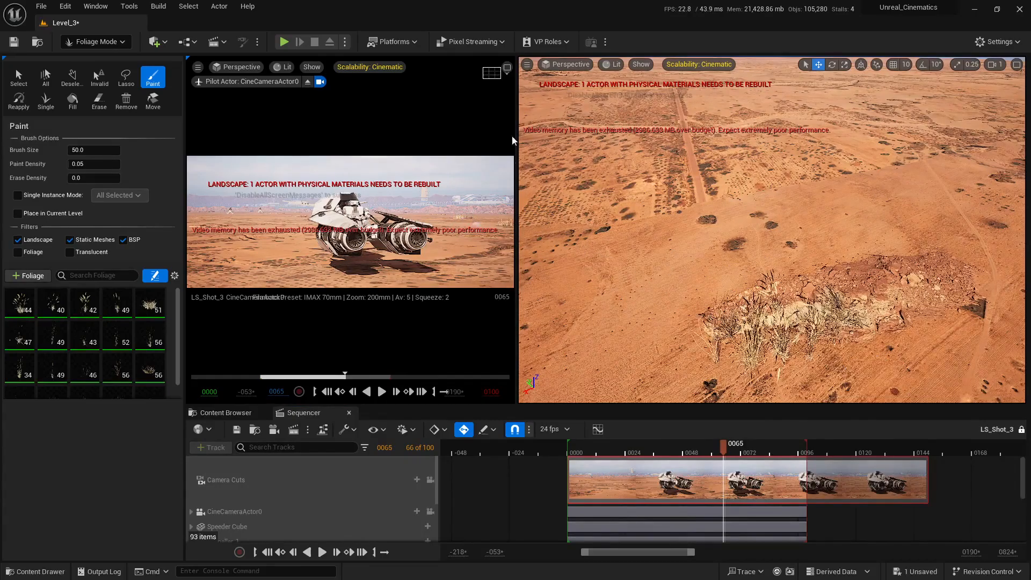
{"action": "left_click", "coordinate": [507, 69]}
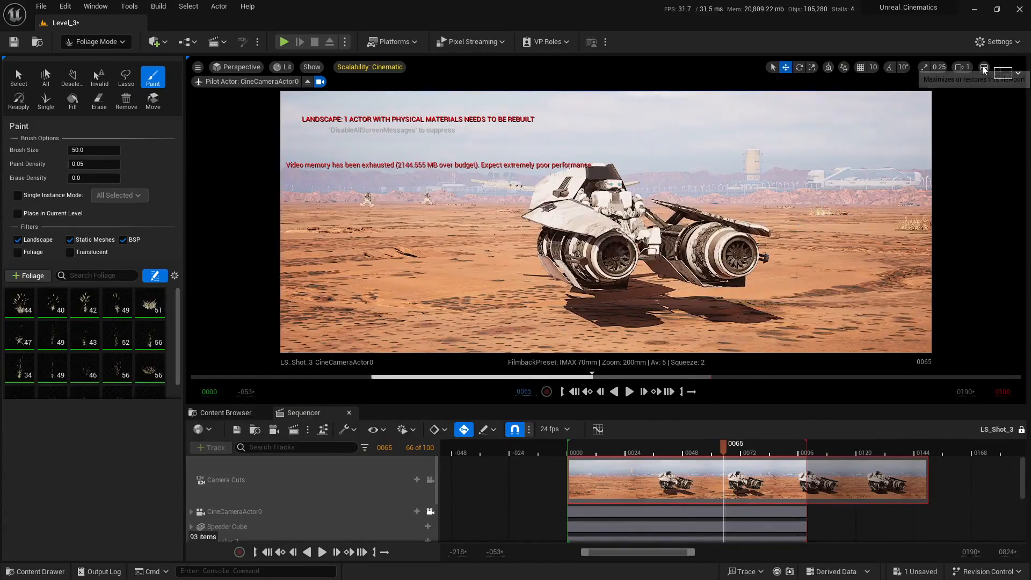
Erase the tall plants along the near side of the cracked rock patch.
{"action": "left_click", "coordinate": [1017, 70]}
{"action": "mouse_move", "coordinate": [817, 297]}
{"action": "right_mouse_down"}
{"action": "mouse_move", "coordinate": [829, 260]}
{"action": "mouse_move", "coordinate": [820, 266]}
{"action": "right_mouse_up"}
{"action": "mouse_move", "coordinate": [719, 321]}
{"action": "left_mouse_down", "text": "shift"}
{"action": "mouse_move", "coordinate": [711, 303]}
{"action": "mouse_move", "coordinate": [766, 264]}
{"action": "left_mouse_up", "text": "shift"}
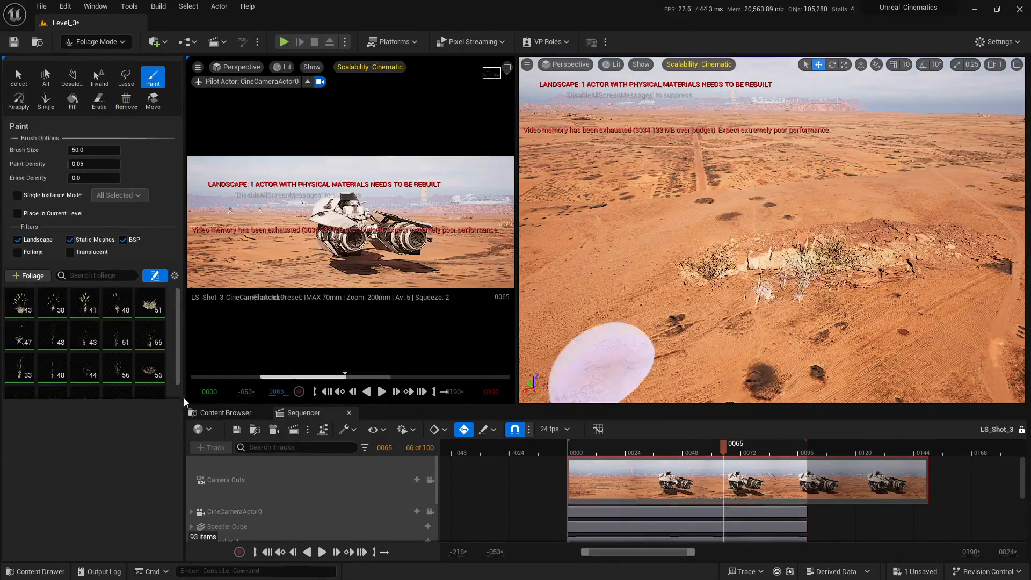
Select all 20 foliage types and set their Scale X range to a minimum of 0.5 and a maximum of 1.2.
{"action": "left_click", "coordinate": [31, 311]}
{"action": "scroll", "coordinate": [130, 342], "scroll_direction": "down", "scroll_amount": 5}
{"action": "left_click", "coordinate": [154, 338], "text": "shift"}
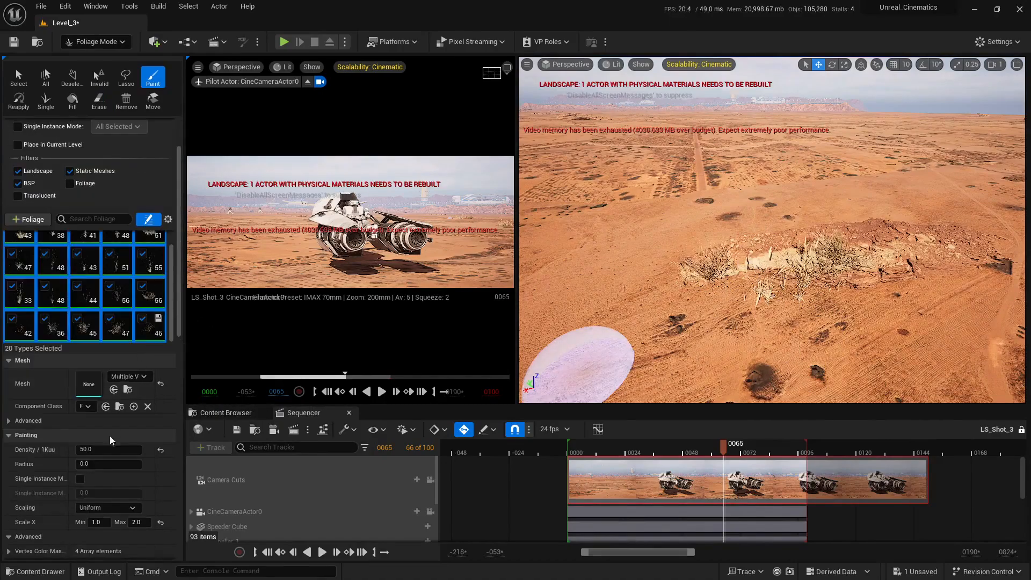
{"action": "scroll", "coordinate": [99, 506], "scroll_direction": "down", "scroll_amount": 4}
{"action": "left_click", "coordinate": [138, 436]}
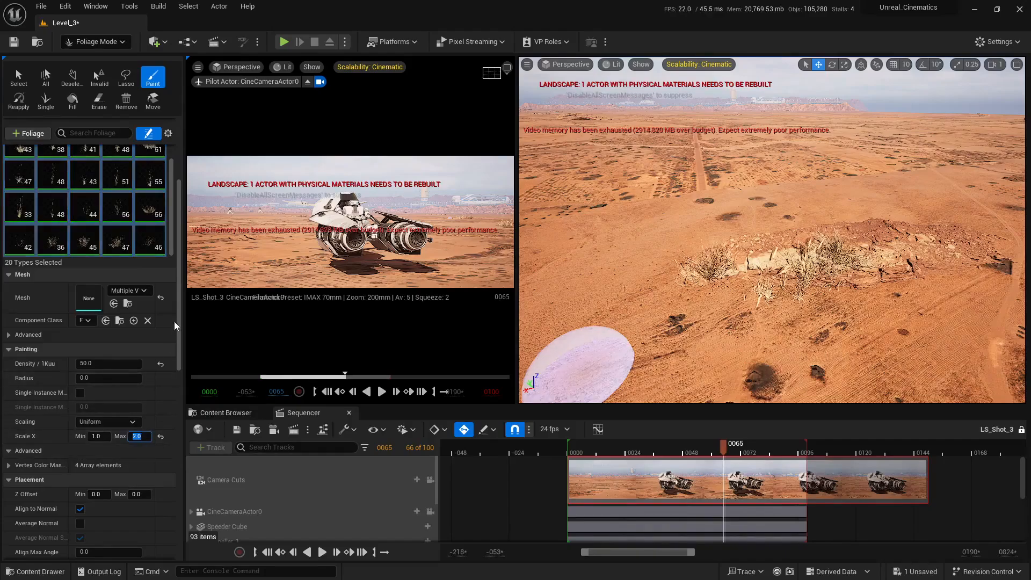
{"action": "type", "text": "1.2"}
{"action": "key", "text": "Return"}
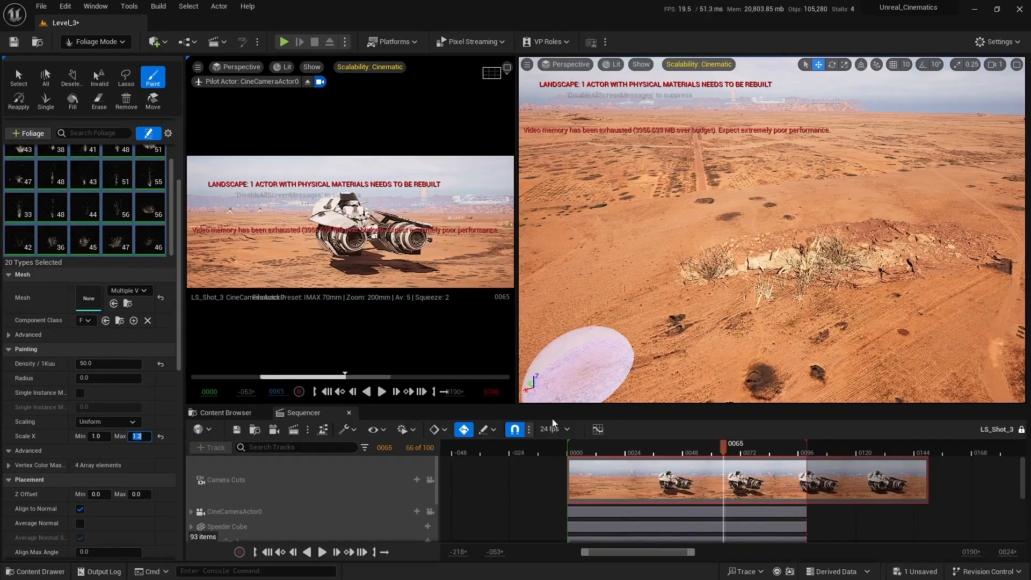
{"action": "left_click", "coordinate": [96, 436]}
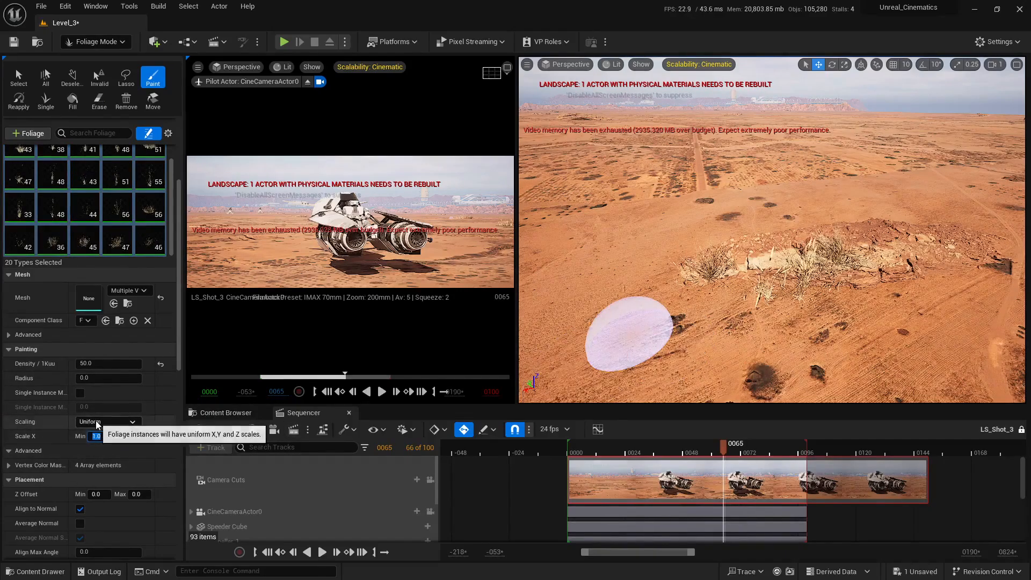
{"action": "type", "text": "0.5"}
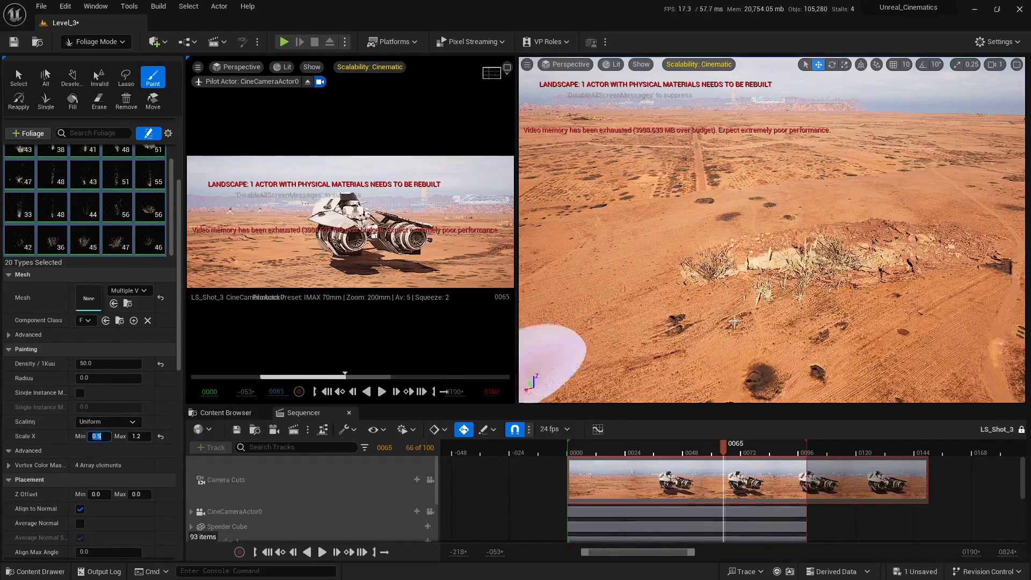
Paint the smaller plants along the near side of the cracked rock patch and check them through the camera at frame 65.
{"action": "right_click_drag", "start_coordinate": [543, 362], "coordinate": [544, 387]}
{"action": "key", "text": "w"}
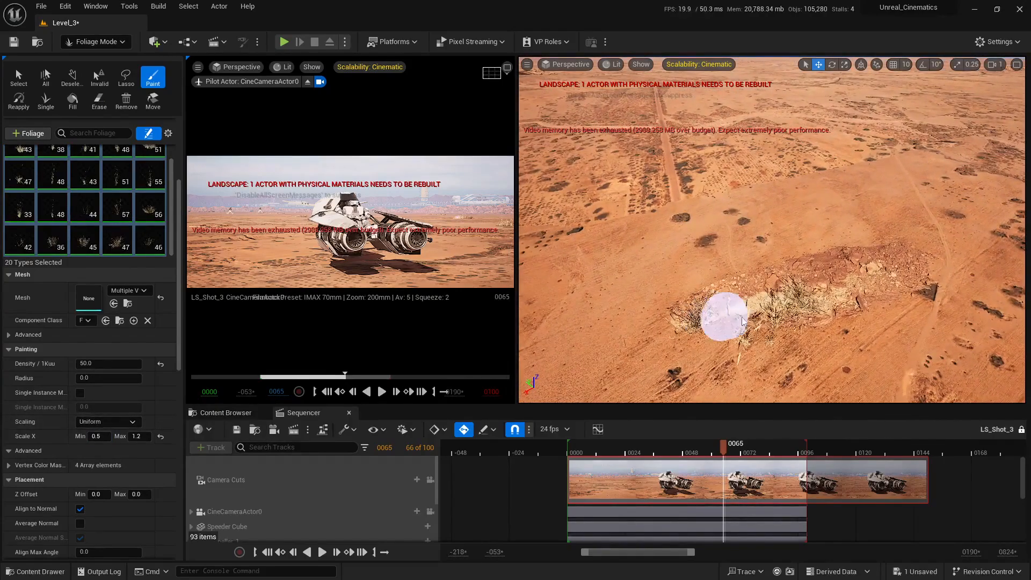
{"action": "left_click_drag", "start_coordinate": [773, 330], "coordinate": [848, 342]}
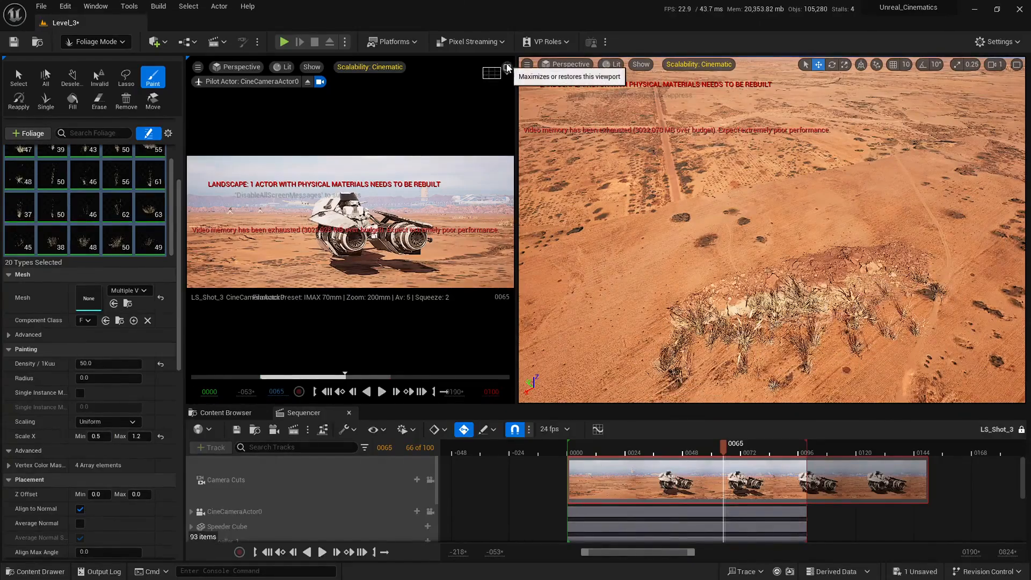
{"action": "left_click", "coordinate": [526, 64]}
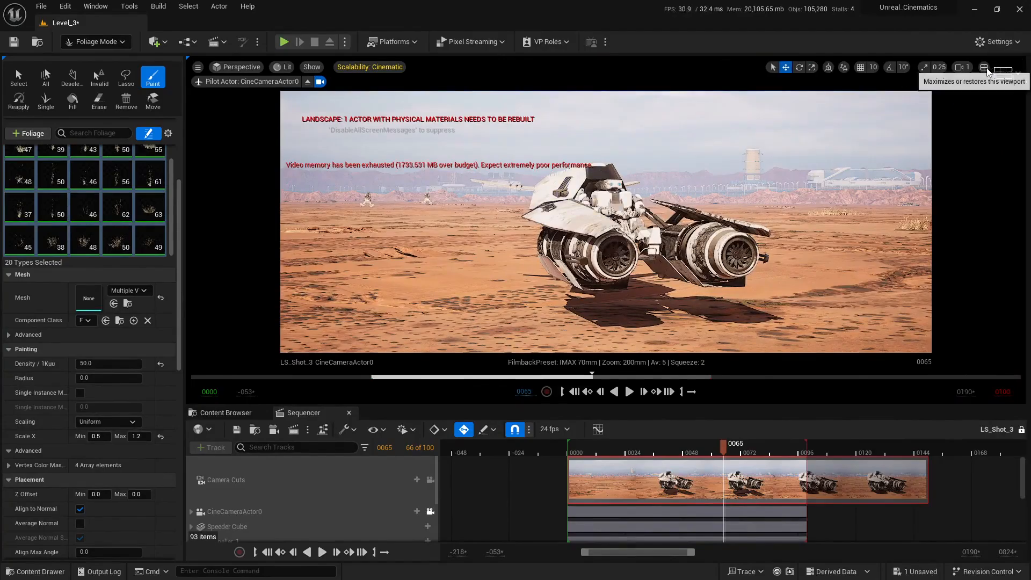
{"action": "left_click", "coordinate": [1000, 72]}
Paint plants over the cracked rock patch beside the rails and check them in the maximized camera view.
{"action": "scroll", "coordinate": [771, 230], "scroll_direction": "up", "scroll_amount": 5}
{"action": "right_click_drag", "start_coordinate": [772, 230], "coordinate": [682, 248]}
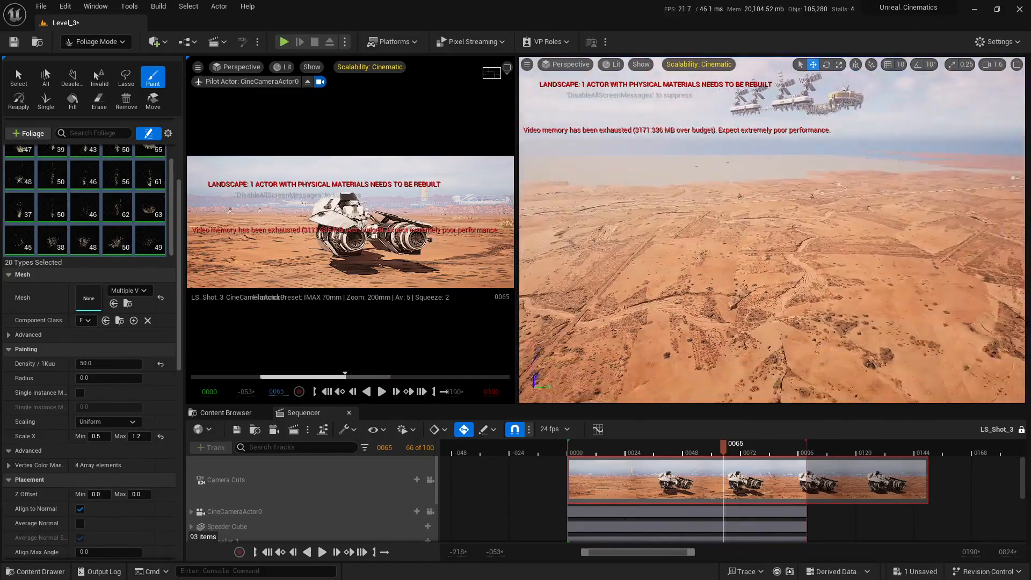
{"action": "mouse_move", "coordinate": [772, 230]}
{"action": "right_mouse_down"}
{"action": "mouse_move", "coordinate": [843, 284]}
{"action": "mouse_move", "coordinate": [827, 300]}
{"action": "mouse_move", "coordinate": [765, 185]}
{"action": "mouse_move", "coordinate": [763, 269]}
{"action": "mouse_move", "coordinate": [773, 253]}
{"action": "right_mouse_up"}
{"action": "scroll", "coordinate": [771, 230], "scroll_direction": "down", "scroll_amount": 4}
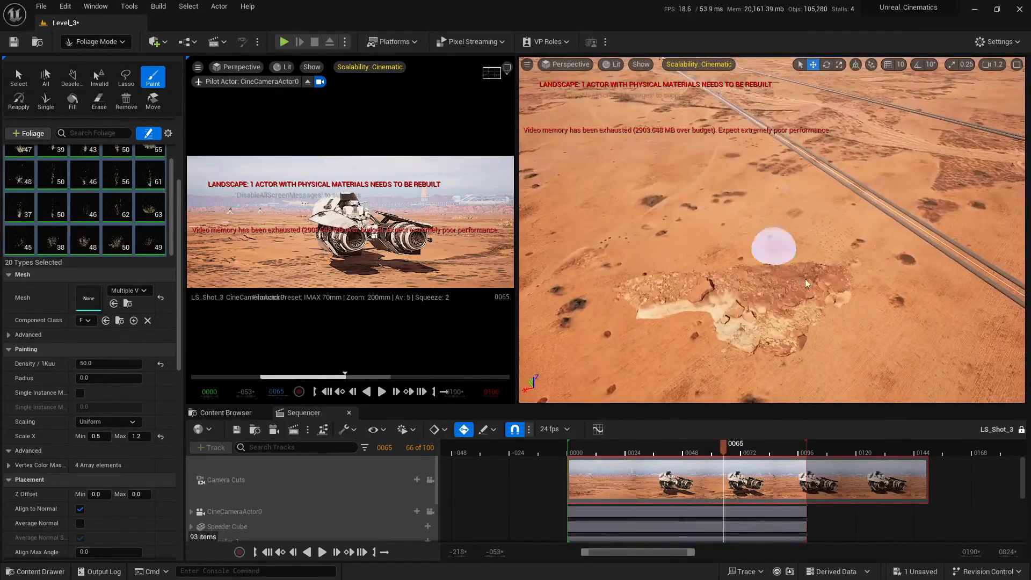
{"action": "right_click_drag", "start_coordinate": [765, 310], "coordinate": [756, 286]}
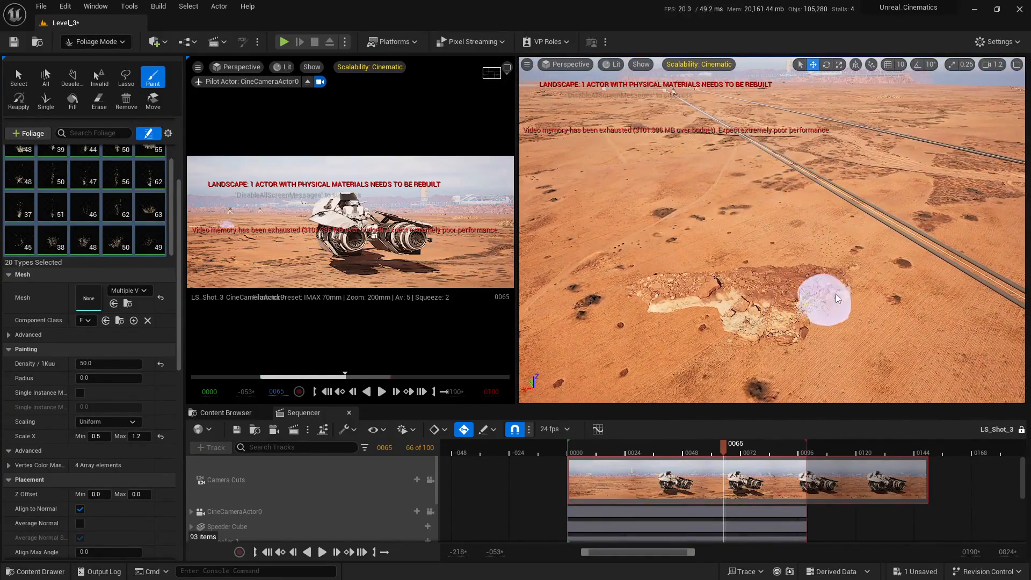
{"action": "mouse_move", "coordinate": [788, 321]}
{"action": "left_mouse_down"}
{"action": "mouse_move", "coordinate": [716, 332]}
{"action": "mouse_move", "coordinate": [714, 321]}
{"action": "left_mouse_up"}
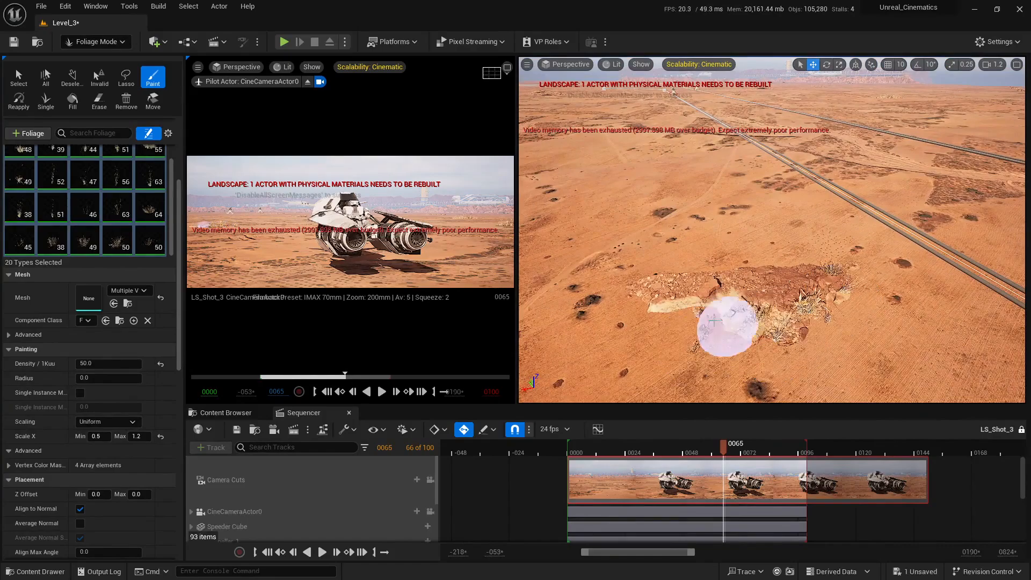
{"action": "left_click", "coordinate": [507, 68]}
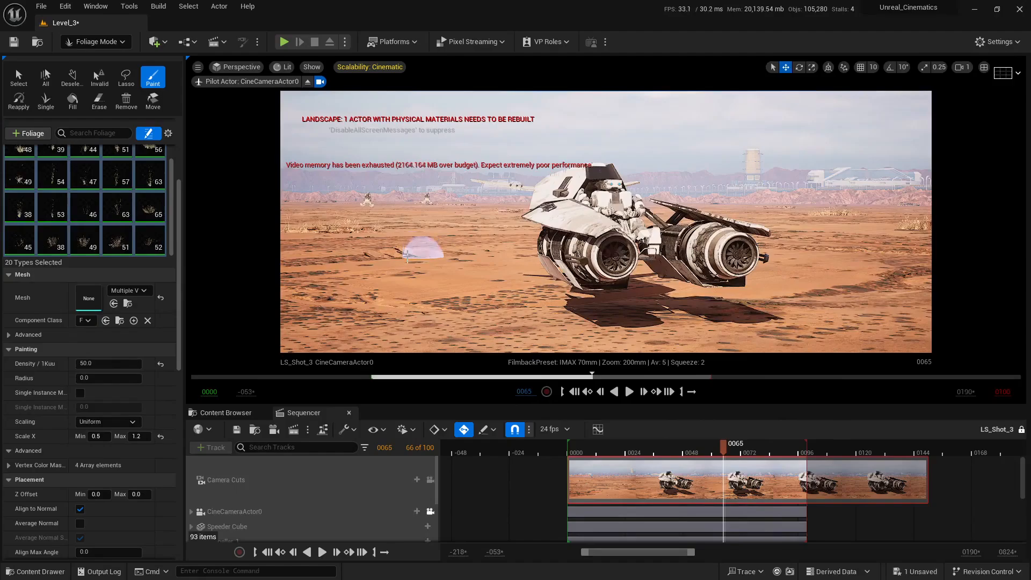
Try painting plants on the ground behind the speeder through the camera view, and erase them from the small rock patch.
{"action": "left_click_drag", "start_coordinate": [442, 244], "coordinate": [394, 248]}
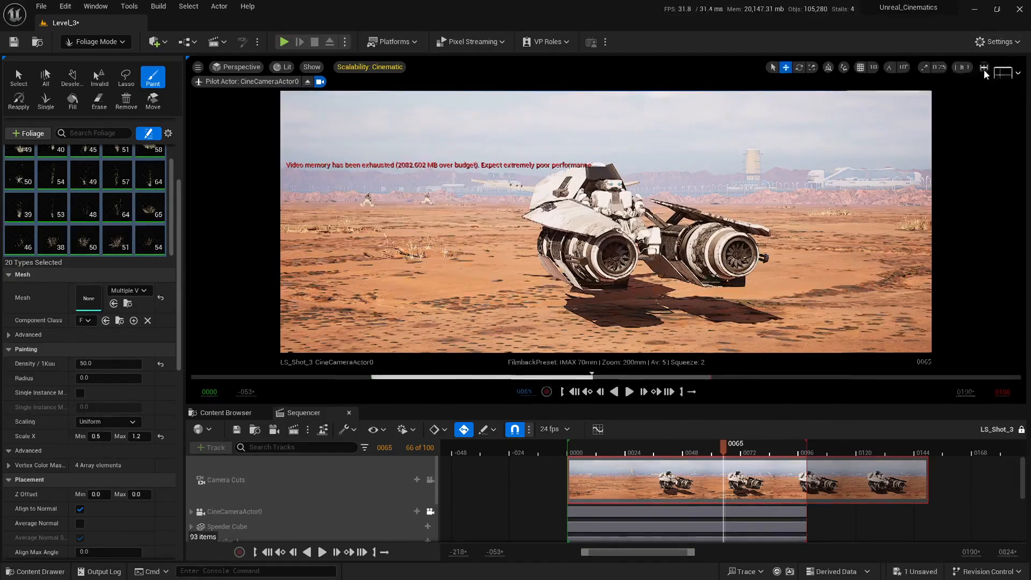
{"action": "left_click", "coordinate": [1003, 72]}
{"action": "mouse_move", "coordinate": [772, 230]}
{"action": "right_mouse_down"}
{"action": "mouse_move", "coordinate": [816, 241]}
{"action": "mouse_move", "coordinate": [738, 241]}
{"action": "mouse_move", "coordinate": [723, 167]}
{"action": "mouse_move", "coordinate": [706, 167]}
{"action": "right_mouse_up"}
{"action": "scroll", "coordinate": [722, 175], "scroll_direction": "down", "scroll_amount": 3}
{"action": "scroll", "coordinate": [717, 169], "scroll_direction": "down", "scroll_amount": 1}
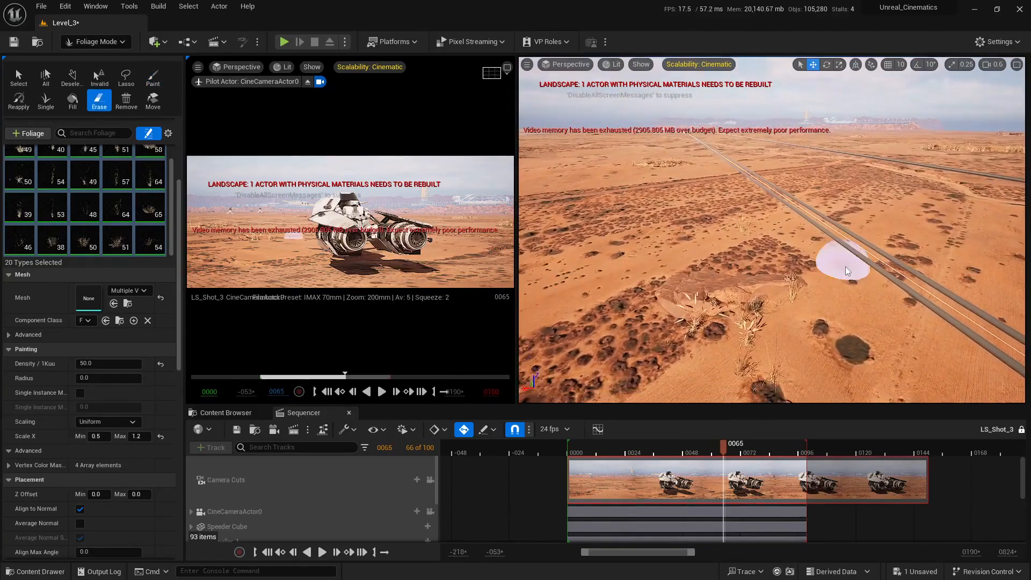
{"action": "left_click_drag", "start_coordinate": [845, 267], "coordinate": [802, 297], "text": "shift"}
{"action": "mouse_move", "coordinate": [654, 302]}
{"action": "left_mouse_down"}
{"action": "mouse_move", "coordinate": [731, 234]}
{"action": "mouse_move", "coordinate": [763, 237]}
{"action": "left_mouse_up"}
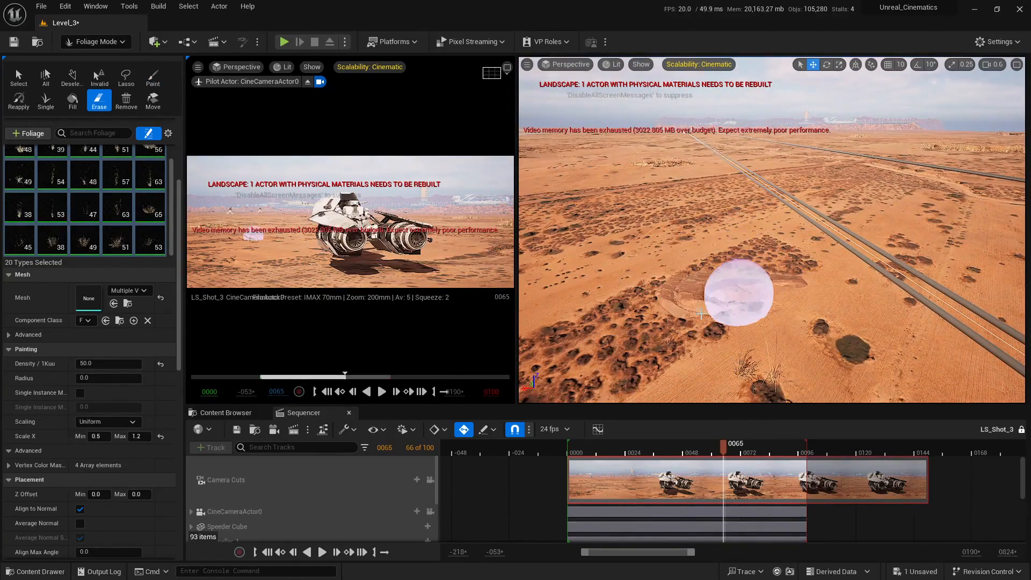
{"action": "left_click", "coordinate": [679, 309]}
Try a fresh cluster of plants on the small rock patch near the rails and erase it again.
{"action": "left_click_drag", "start_coordinate": [773, 357], "coordinate": [762, 370], "text": "shift"}
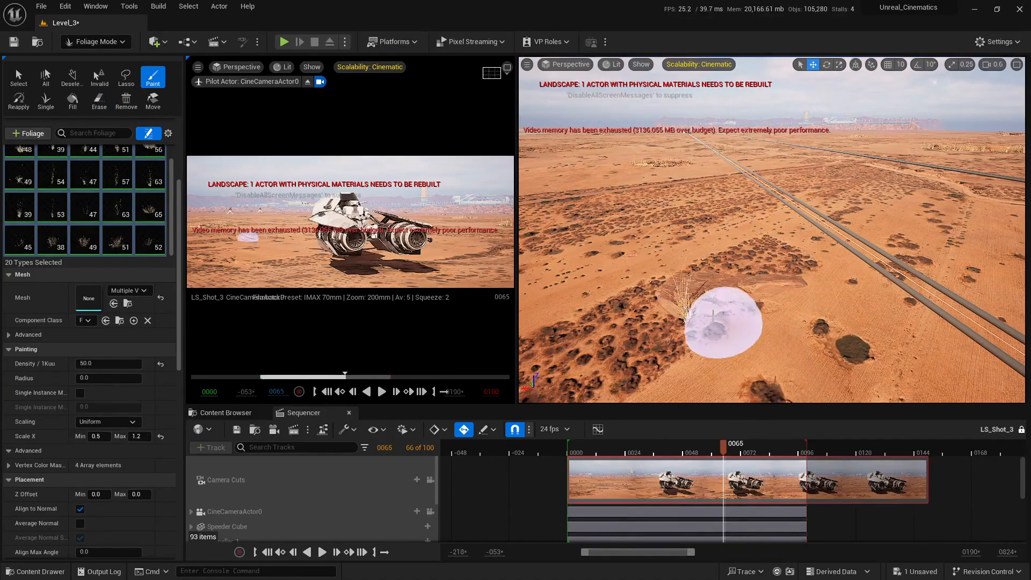
{"action": "left_click_drag", "start_coordinate": [701, 314], "coordinate": [724, 321]}
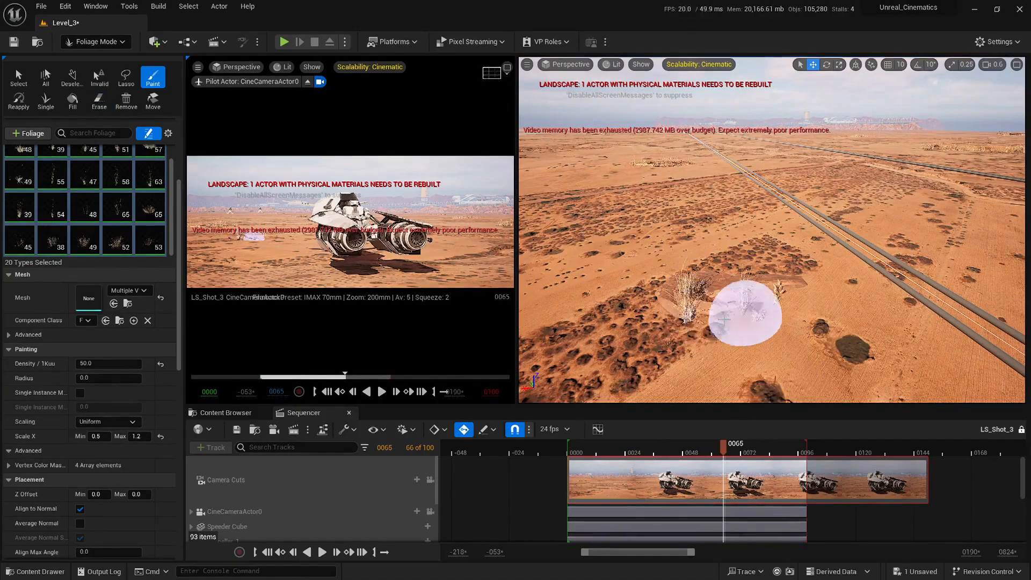
{"action": "mouse_move", "coordinate": [774, 289]}
{"action": "left_mouse_down", "text": "shift"}
{"action": "mouse_move", "coordinate": [709, 321]}
{"action": "mouse_move", "coordinate": [676, 295]}
{"action": "left_mouse_up", "text": "shift"}
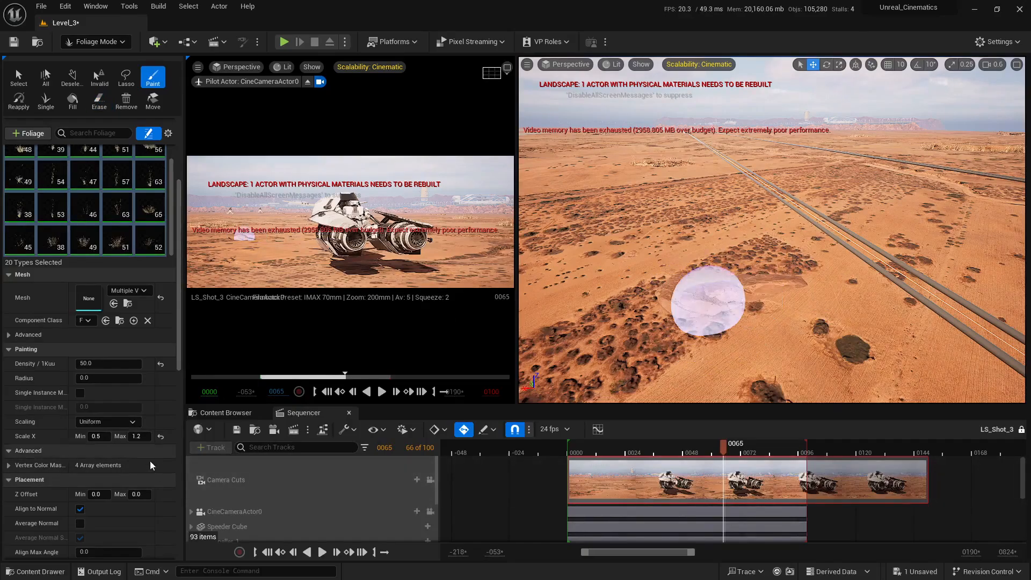
Set the selected foliage types' Scale X range to a minimum of 0.3 and a maximum of 0.7, with a density of 100.
{"action": "left_click", "coordinate": [139, 436]}
{"action": "type", "text": "0.7"}
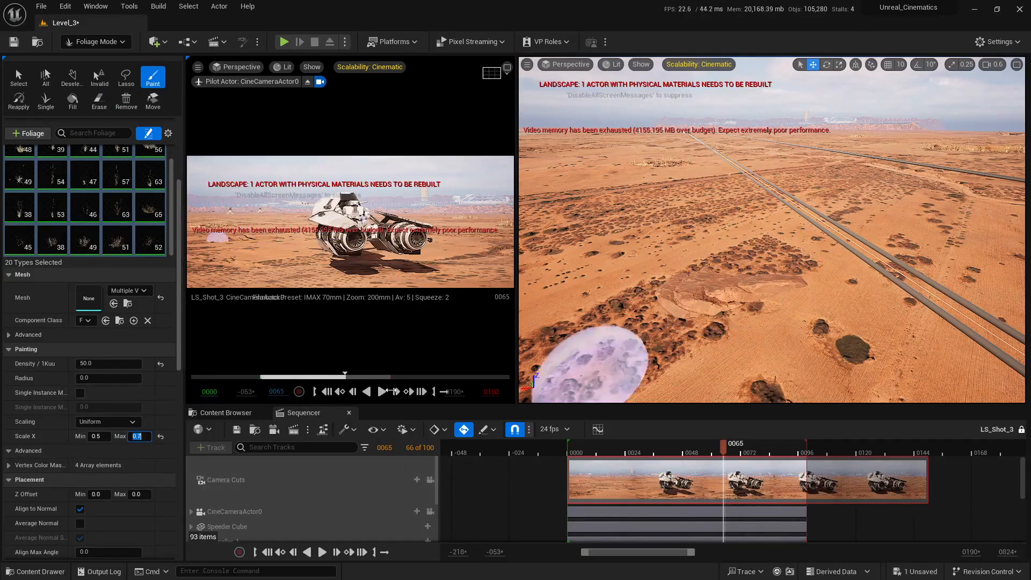
{"action": "left_click", "coordinate": [96, 436]}
{"action": "type", "text": "0.3"}
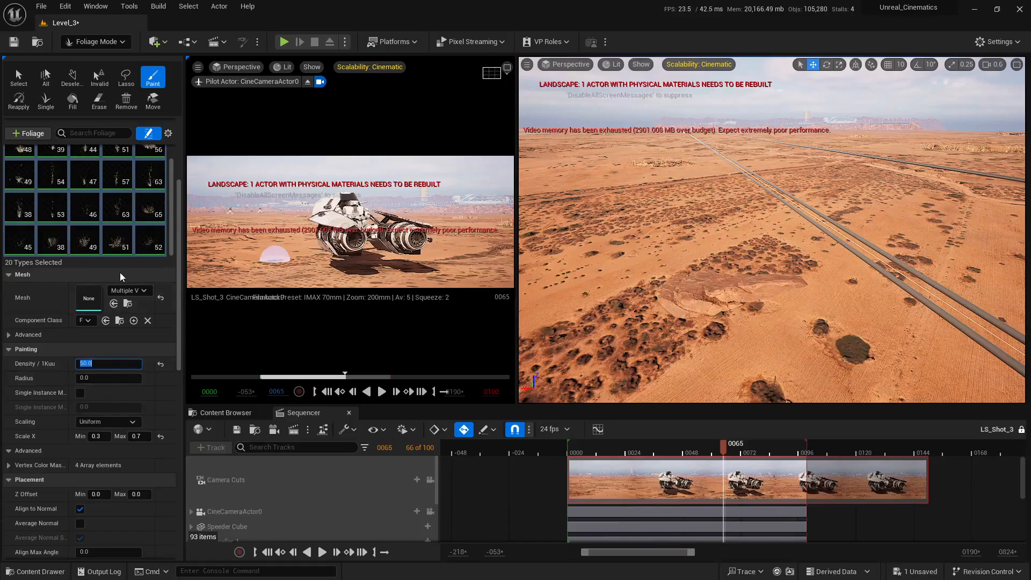
{"action": "type", "text": "100"}
{"action": "key", "text": "Return"}
Set the brush size to 30, paint small plants over the small rock patch, and check them in the maximized camera view.
{"action": "scroll", "coordinate": [15, 388], "scroll_direction": "up", "scroll_amount": 5}
{"action": "left_click", "coordinate": [77, 149]}
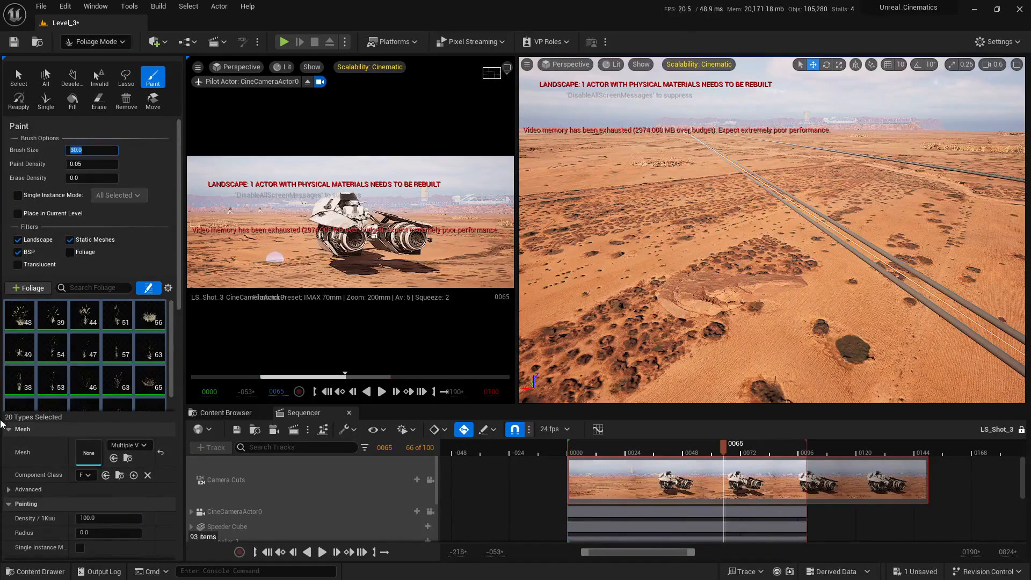
{"action": "scroll", "coordinate": [3, 425], "scroll_direction": "down", "scroll_amount": 3}
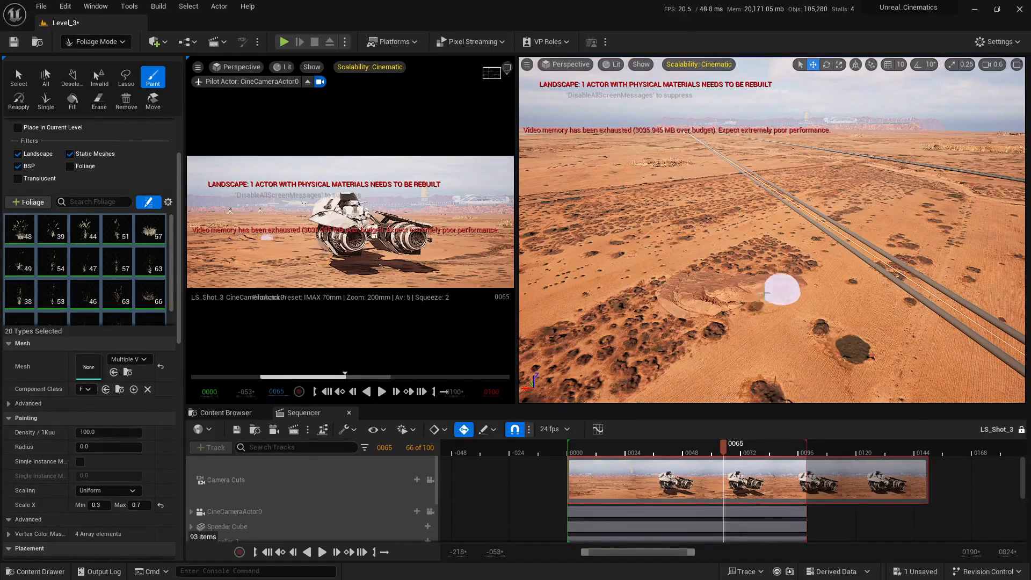
{"action": "mouse_move", "coordinate": [765, 293]}
{"action": "left_mouse_down"}
{"action": "mouse_move", "coordinate": [681, 323]}
{"action": "mouse_move", "coordinate": [733, 327]}
{"action": "mouse_move", "coordinate": [768, 312]}
{"action": "mouse_move", "coordinate": [731, 328]}
{"action": "left_mouse_up"}
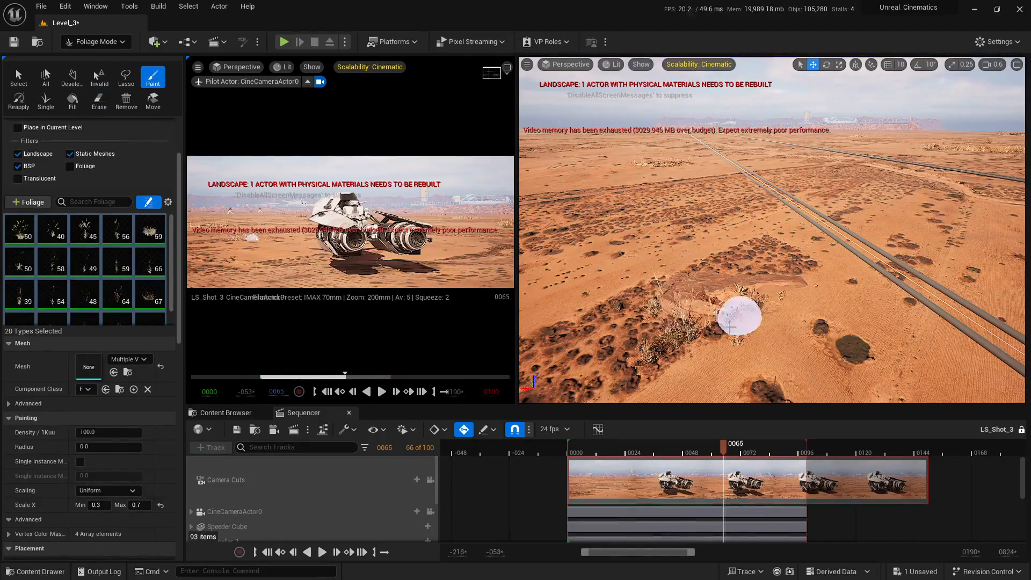
{"action": "left_click", "coordinate": [507, 68]}
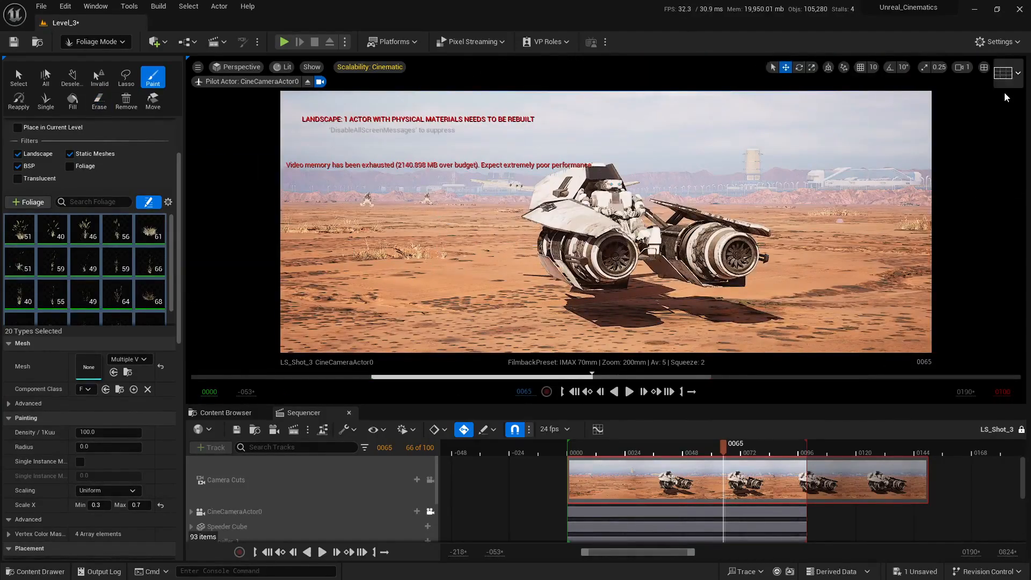
Look over the terrain around the dirt road and the long rock ledge for further places to plant.
{"action": "left_click", "coordinate": [1003, 73]}
{"action": "key", "text": "w"}
{"action": "mouse_move", "coordinate": [736, 228]}
{"action": "right_mouse_down"}
{"action": "mouse_move", "coordinate": [736, 188]}
{"action": "mouse_move", "coordinate": [725, 205]}
{"action": "mouse_move", "coordinate": [733, 202]}
{"action": "mouse_move", "coordinate": [735, 222]}
{"action": "right_mouse_up"}
{"action": "key", "text": "d"}
{"action": "key", "text": "e"}
{"action": "scroll", "coordinate": [732, 192], "scroll_direction": "up", "scroll_amount": 5}
{"action": "key", "text": "w"}
{"action": "scroll", "coordinate": [727, 204], "scroll_direction": "up", "scroll_amount": 1}
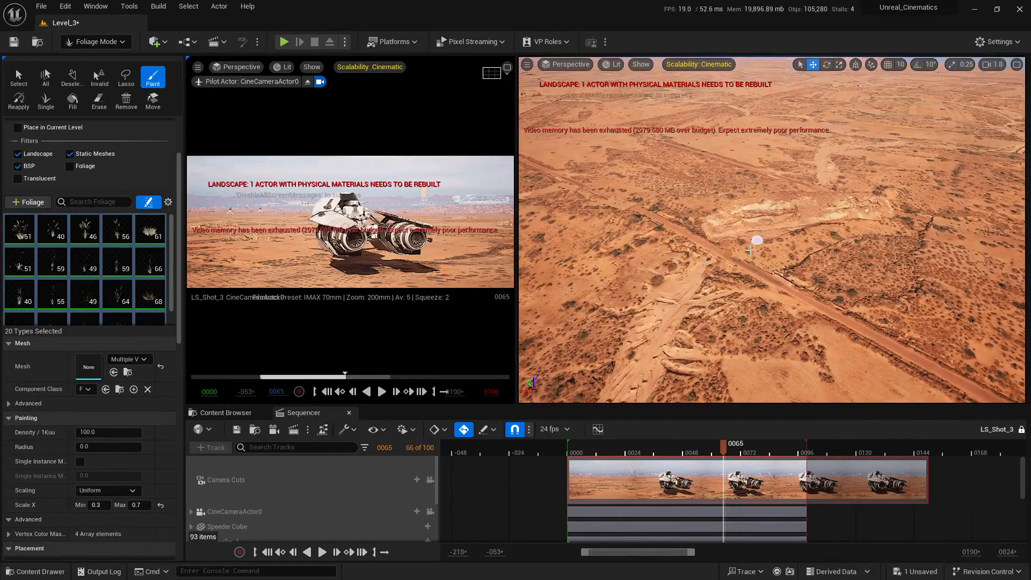
Check the shot in the maximized camera view and move the playhead to frame 48.
{"action": "left_click", "coordinate": [507, 67]}
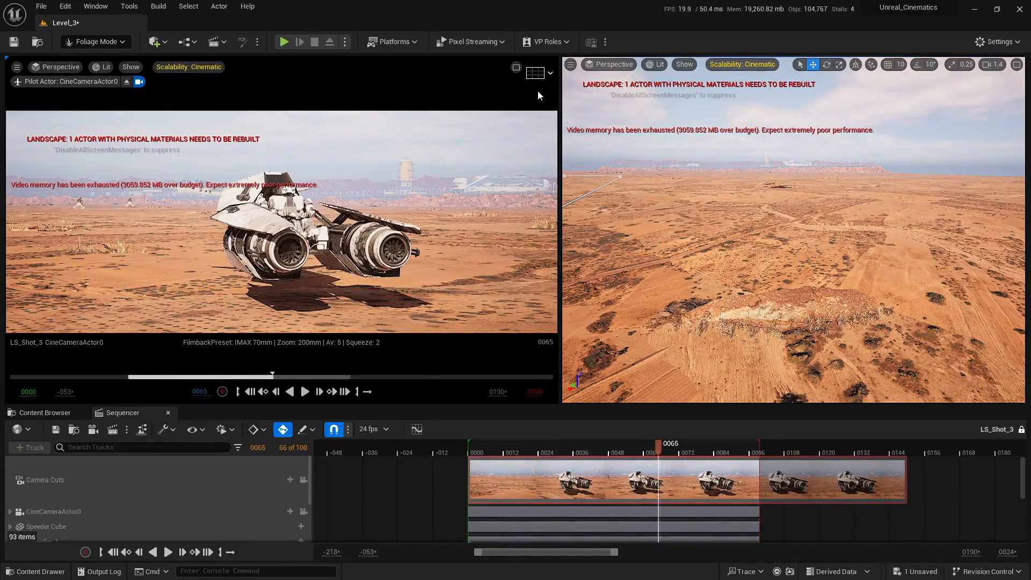
{"action": "left_click", "coordinate": [517, 69]}
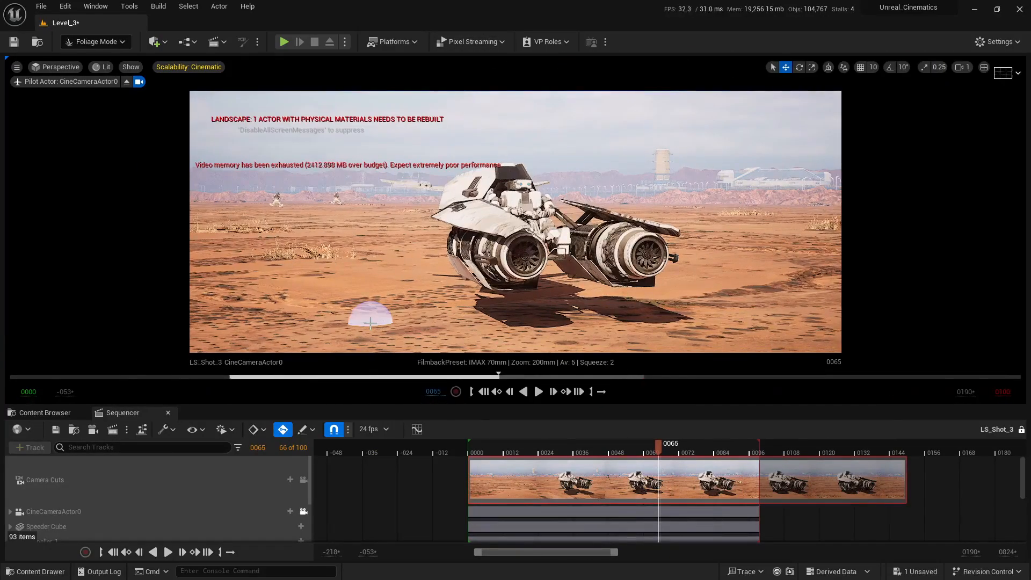
{"action": "left_click_drag", "start_coordinate": [650, 448], "coordinate": [613, 458]}
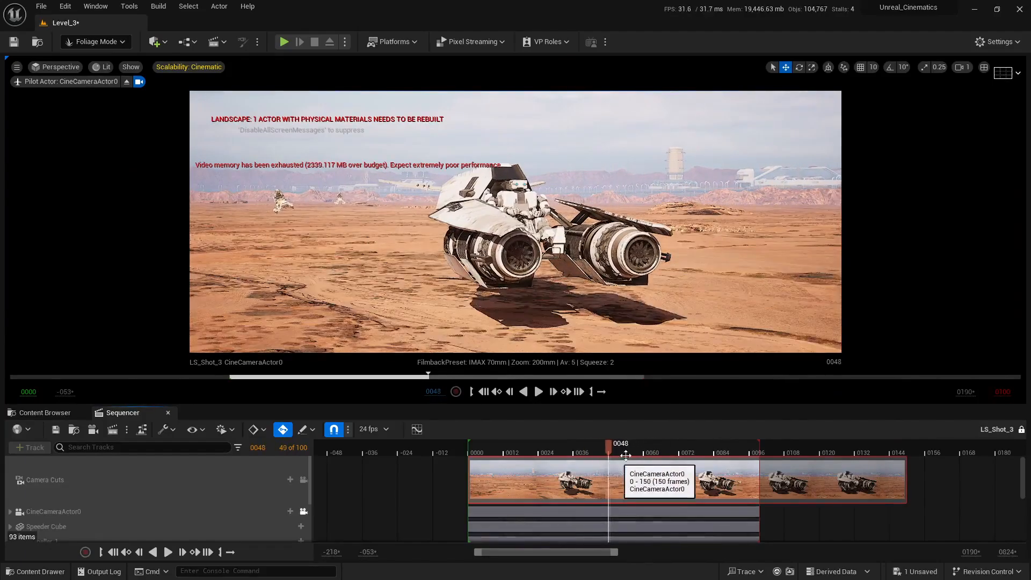
{"action": "left_click", "coordinate": [985, 68]}
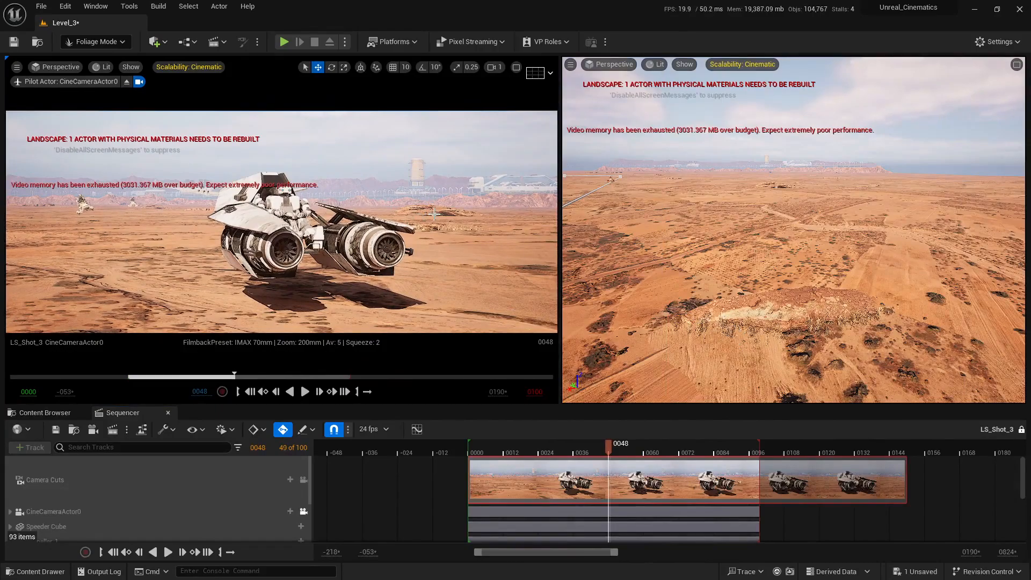
Set the 20 selected foliage types' Scale X range to a minimum of 1.0 and a maximum of 1.5.
{"action": "key", "text": "w"}
{"action": "mouse_move", "coordinate": [740, 222]}
{"action": "right_mouse_down"}
{"action": "mouse_move", "coordinate": [792, 262]}
{"action": "mouse_move", "coordinate": [724, 272]}
{"action": "right_mouse_up"}
{"action": "scroll", "coordinate": [788, 266], "scroll_direction": "down", "scroll_amount": 3}
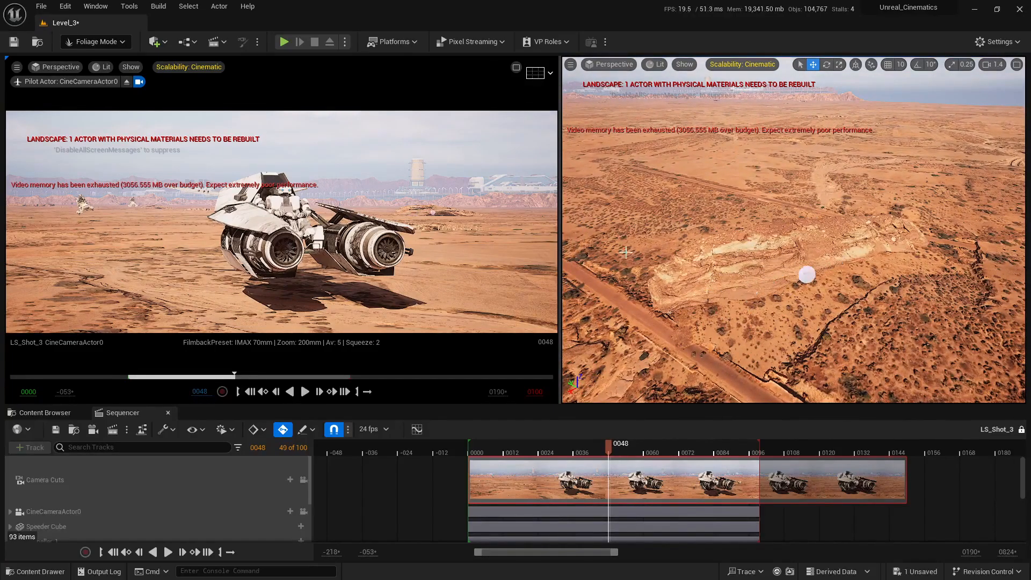
{"action": "left_click_drag", "start_coordinate": [3, 129], "coordinate": [214, 122]}
{"action": "scroll", "coordinate": [135, 269], "scroll_direction": "down", "scroll_amount": 5}
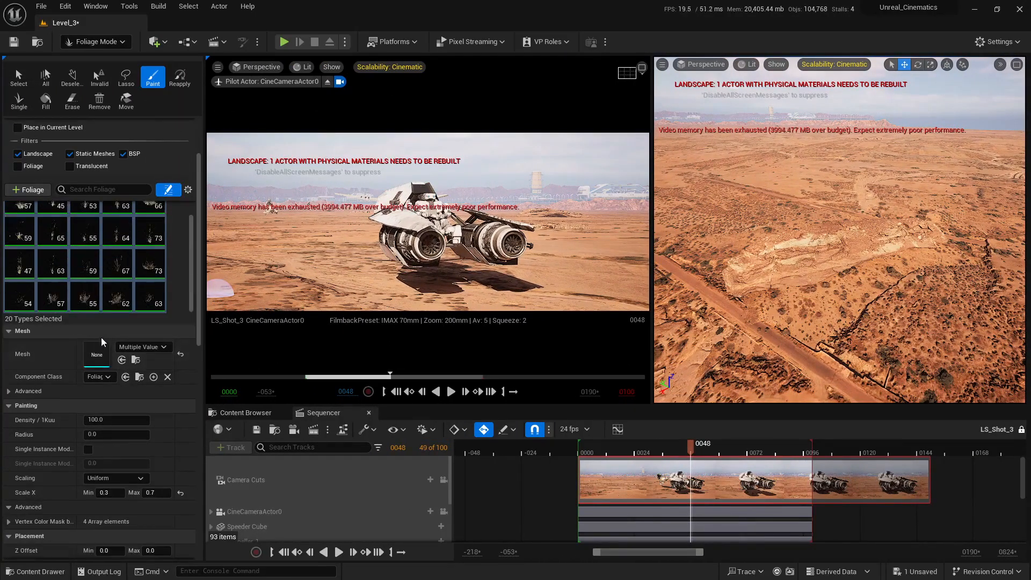
{"action": "left_click", "coordinate": [108, 424]}
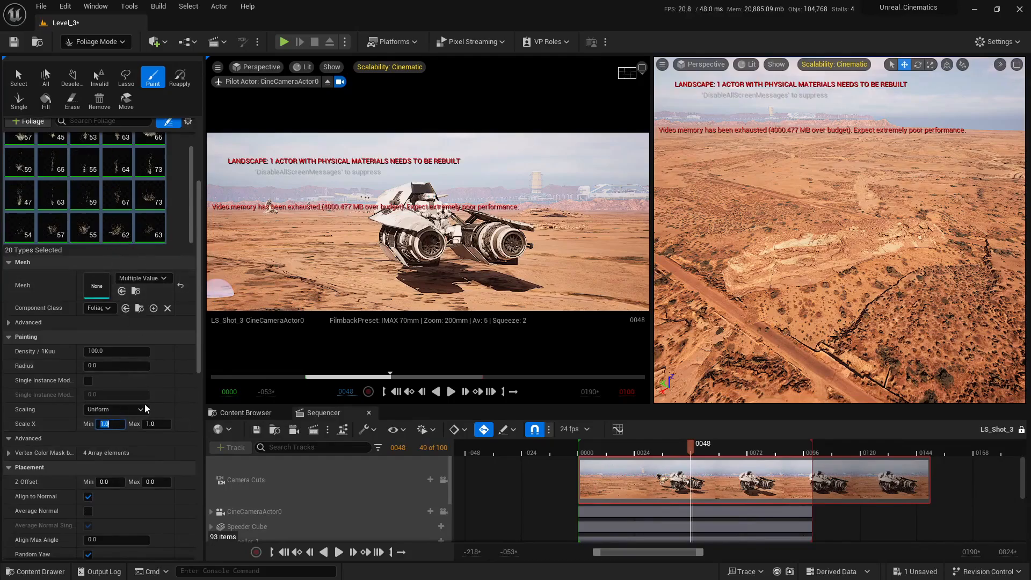
{"action": "left_click", "coordinate": [156, 424]}
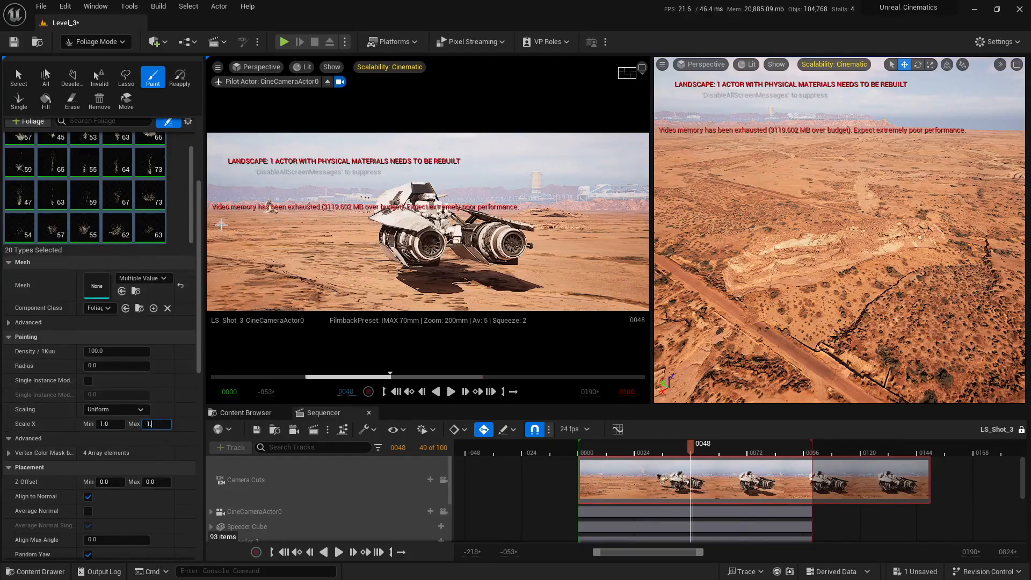
{"action": "scroll", "coordinate": [177, 161], "scroll_direction": "up", "scroll_amount": 6}
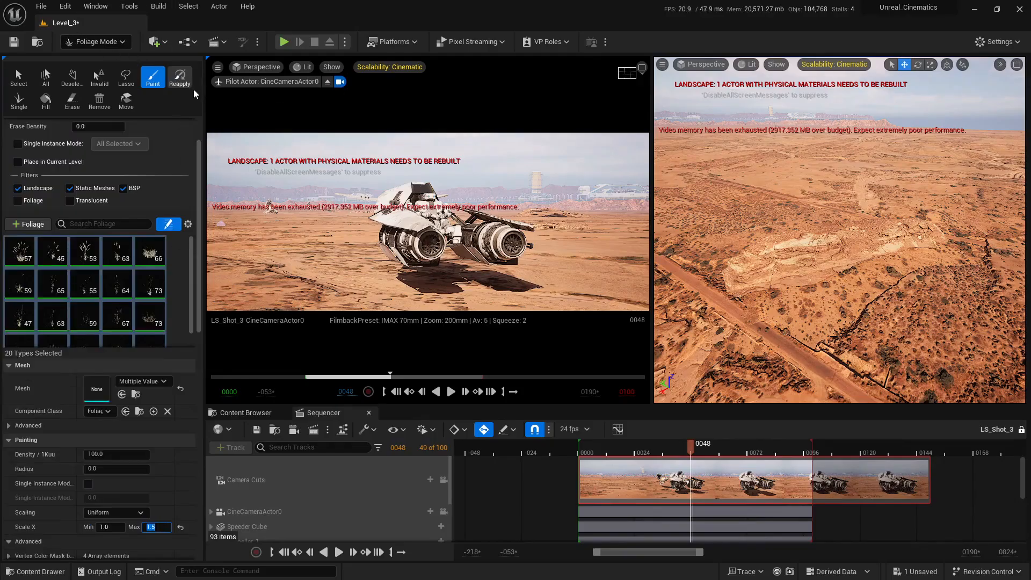
Paint the larger plants along the foot of the long rock ledge beside the dirt road and scrub the shot to check them.
{"action": "left_click_drag", "start_coordinate": [205, 99], "coordinate": [5, 112]}
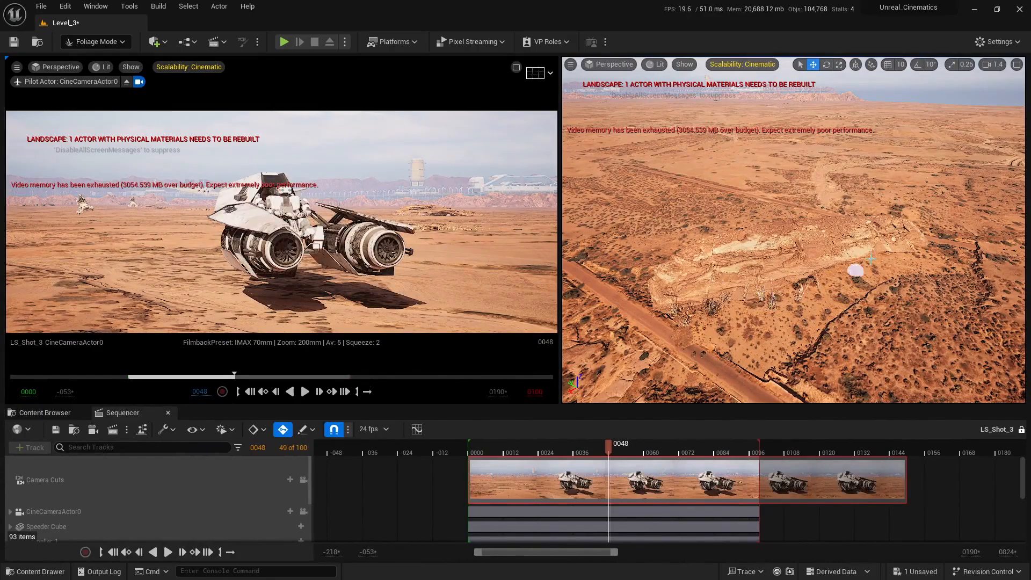
{"action": "mouse_move", "coordinate": [871, 258]}
{"action": "left_mouse_down"}
{"action": "mouse_move", "coordinate": [908, 251]}
{"action": "mouse_move", "coordinate": [764, 299]}
{"action": "mouse_move", "coordinate": [652, 317]}
{"action": "mouse_move", "coordinate": [845, 270]}
{"action": "left_mouse_up"}
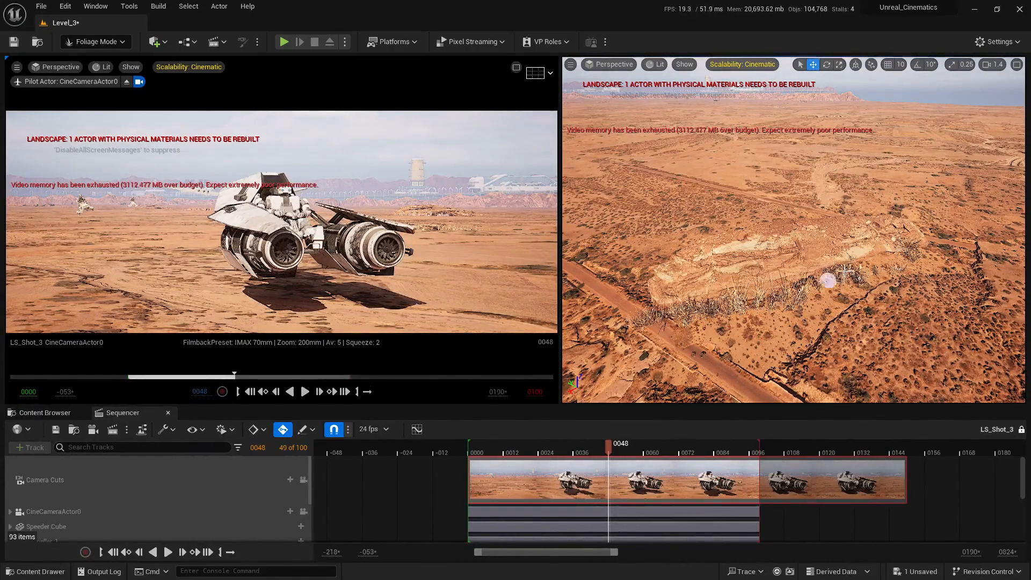
{"action": "left_click_drag", "start_coordinate": [644, 307], "coordinate": [866, 285]}
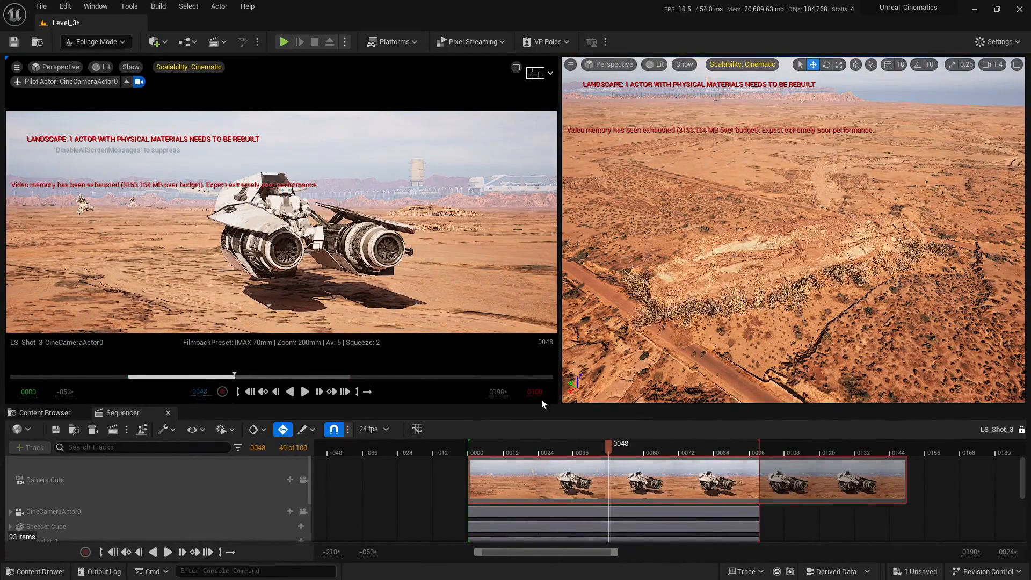
{"action": "left_click_drag", "start_coordinate": [486, 451], "coordinate": [609, 483]}
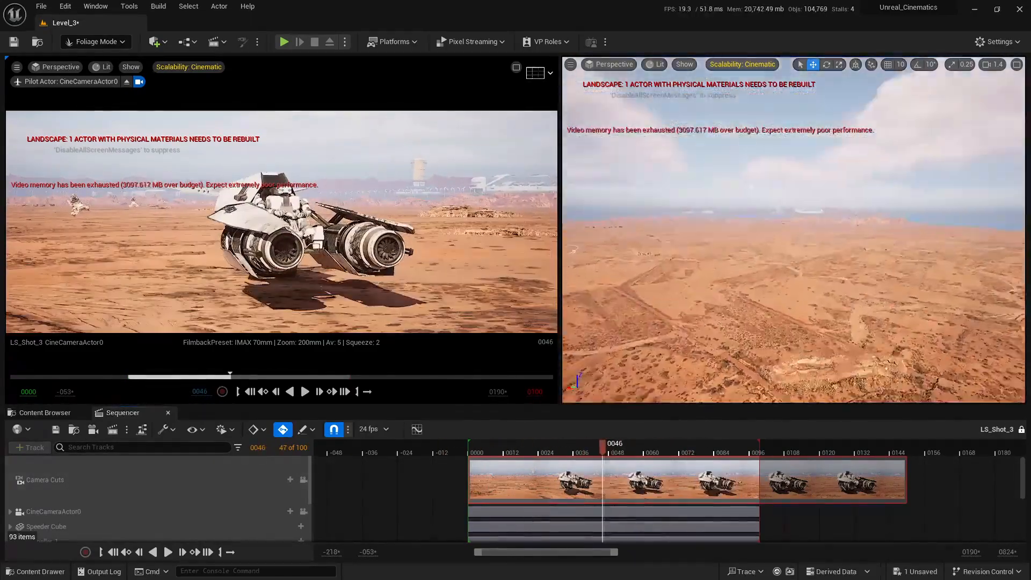
Scrub the shot back to frame 8 and examine the planted ledges and rock patches along the camera's path.
{"action": "mouse_move", "coordinate": [830, 281]}
{"action": "right_mouse_down"}
{"action": "mouse_move", "coordinate": [829, 317]}
{"action": "mouse_move", "coordinate": [829, 281]}
{"action": "right_mouse_up"}
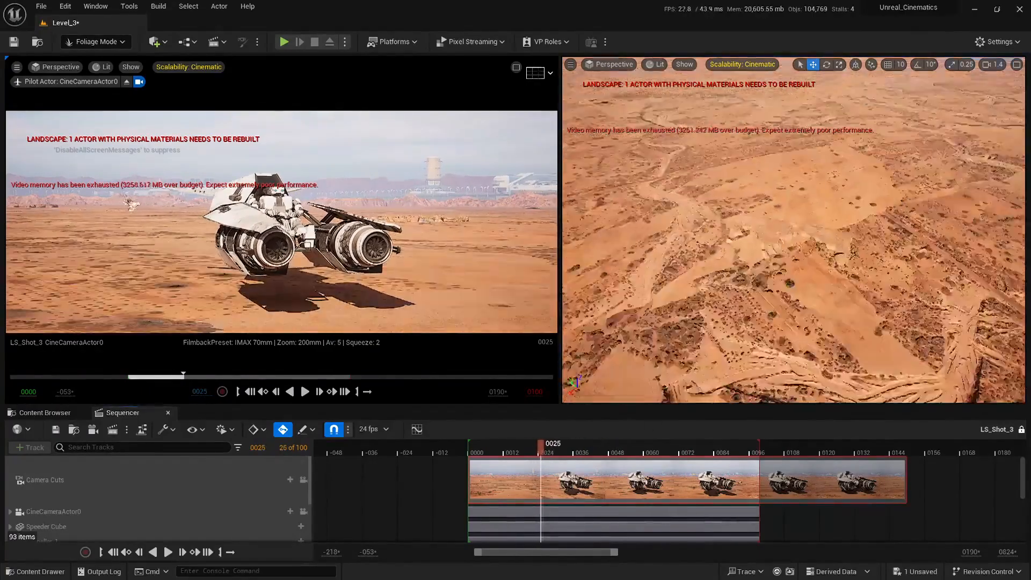
{"action": "right_click_drag", "start_coordinate": [763, 285], "coordinate": [766, 308]}
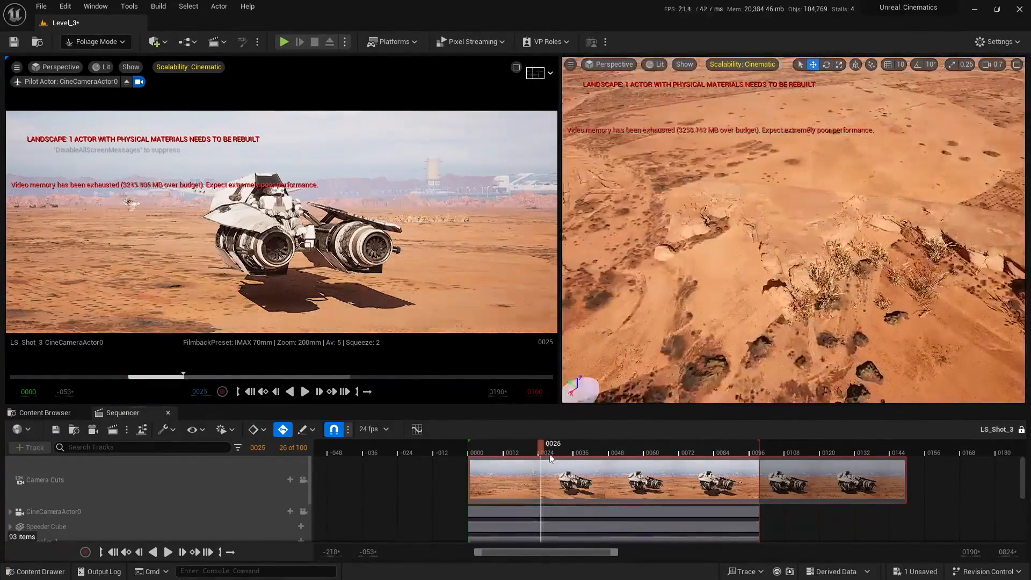
{"action": "left_click_drag", "start_coordinate": [542, 451], "coordinate": [532, 451]}
{"action": "right_click_drag", "start_coordinate": [726, 215], "coordinate": [956, 281]}
{"action": "left_click_drag", "start_coordinate": [532, 444], "coordinate": [495, 443]}
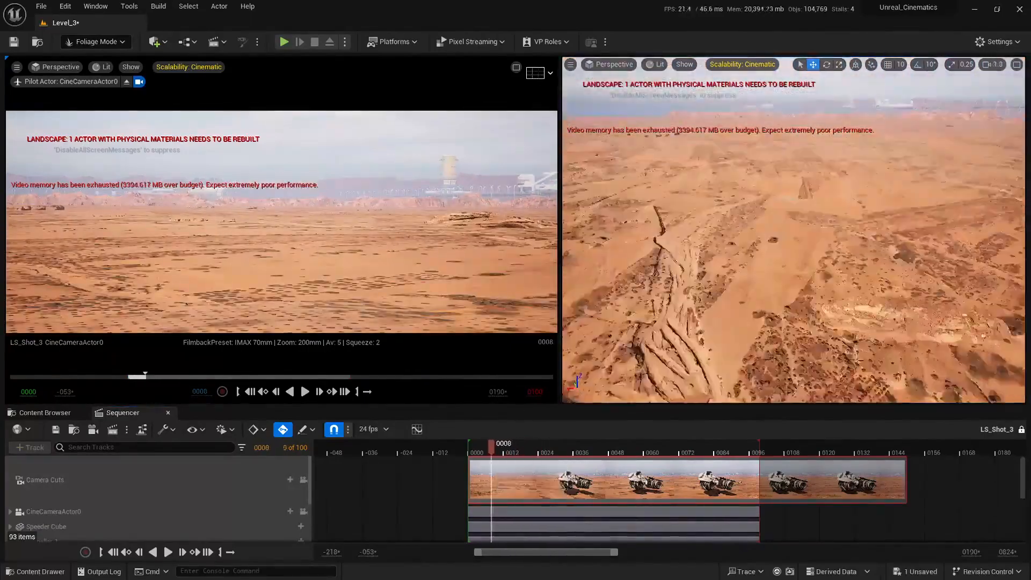
{"action": "right_click_drag", "start_coordinate": [794, 231], "coordinate": [732, 258]}
{"action": "scroll", "coordinate": [732, 258], "scroll_direction": "down", "scroll_amount": 5}
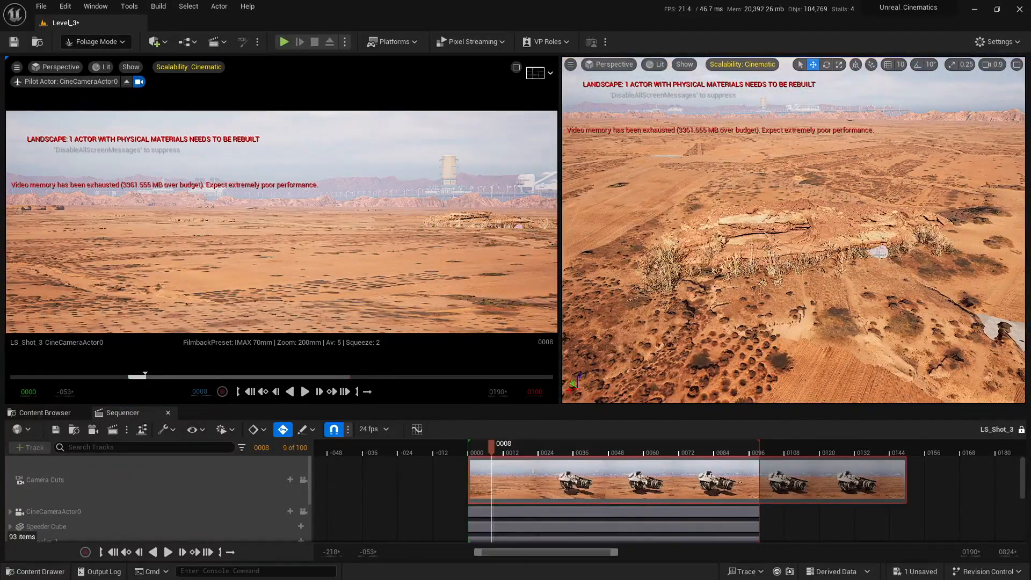
Paint plants along the foot of the curved rock ledge above the dirt tracks and examine the planted edge.
{"action": "scroll", "coordinate": [892, 255], "scroll_direction": "up", "scroll_amount": 4}
{"action": "right_click_drag", "start_coordinate": [879, 251], "coordinate": [907, 267]}
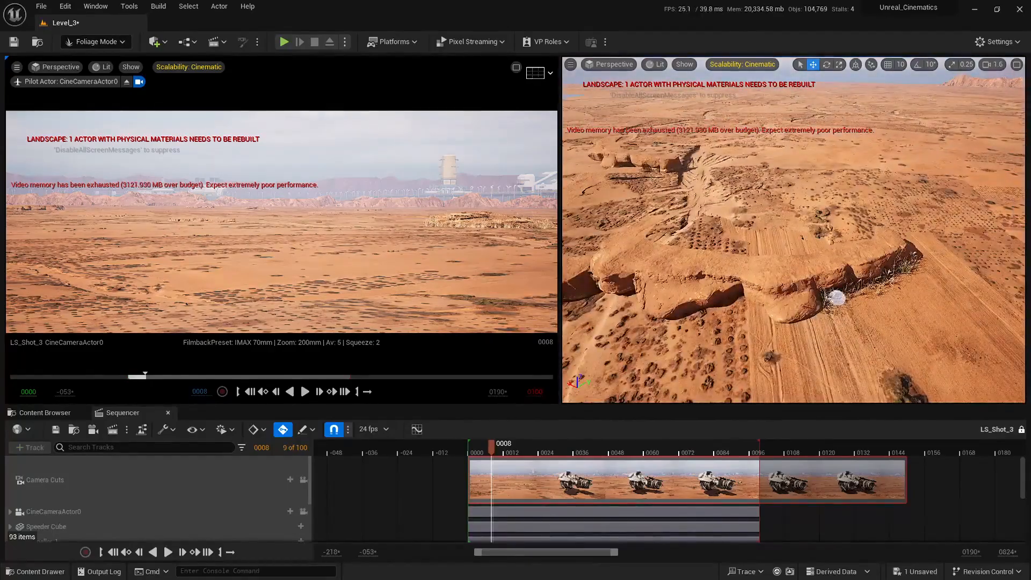
{"action": "mouse_move", "coordinate": [836, 298]}
{"action": "right_mouse_down"}
{"action": "mouse_move", "coordinate": [792, 274]}
{"action": "mouse_move", "coordinate": [760, 286]}
{"action": "right_mouse_up"}
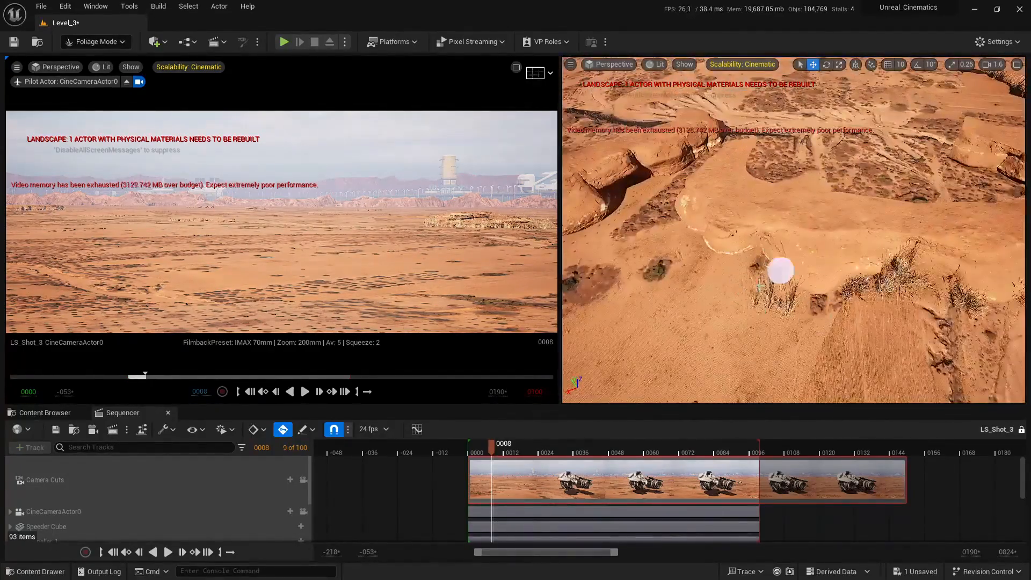
{"action": "right_click_drag", "start_coordinate": [916, 280], "coordinate": [630, 235]}
{"action": "scroll", "coordinate": [773, 257], "scroll_direction": "down", "scroll_amount": 6}
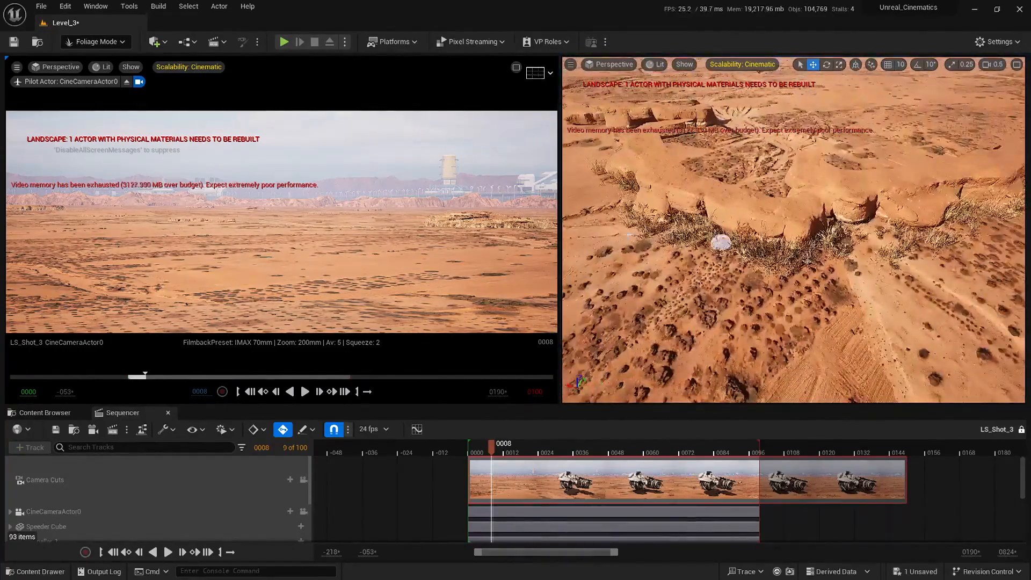
{"action": "right_click_drag", "start_coordinate": [924, 259], "coordinate": [919, 241]}
Set the 20 selected foliage types' Scale X range to a minimum of 2.0 and a maximum of 2.5.
{"action": "left_click_drag", "start_coordinate": [3, 257], "coordinate": [195, 258]}
{"action": "left_click", "coordinate": [149, 424]}
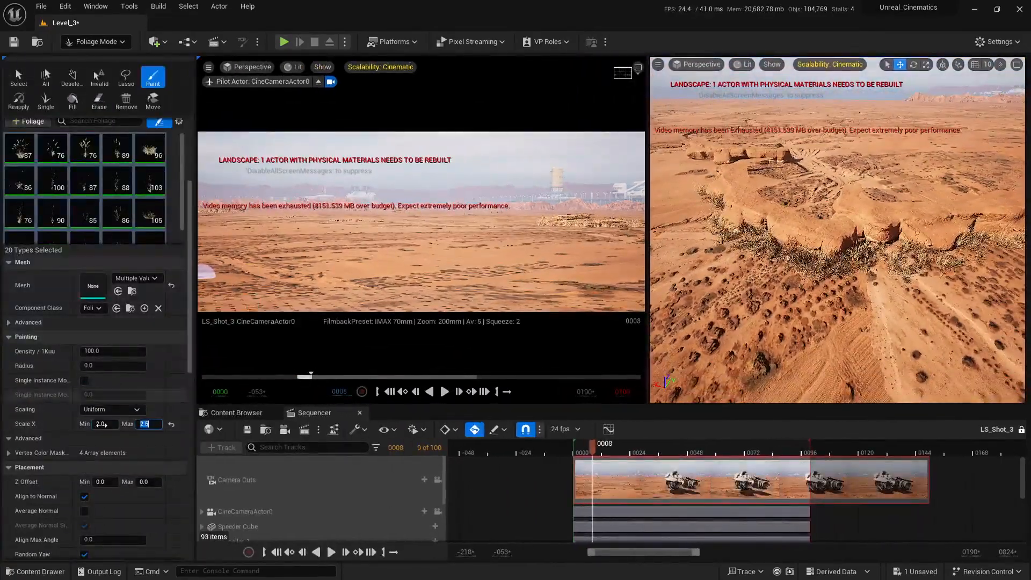
{"action": "type", "text": "2.5"}
{"action": "left_click_drag", "start_coordinate": [195, 90], "coordinate": [3, 90]}
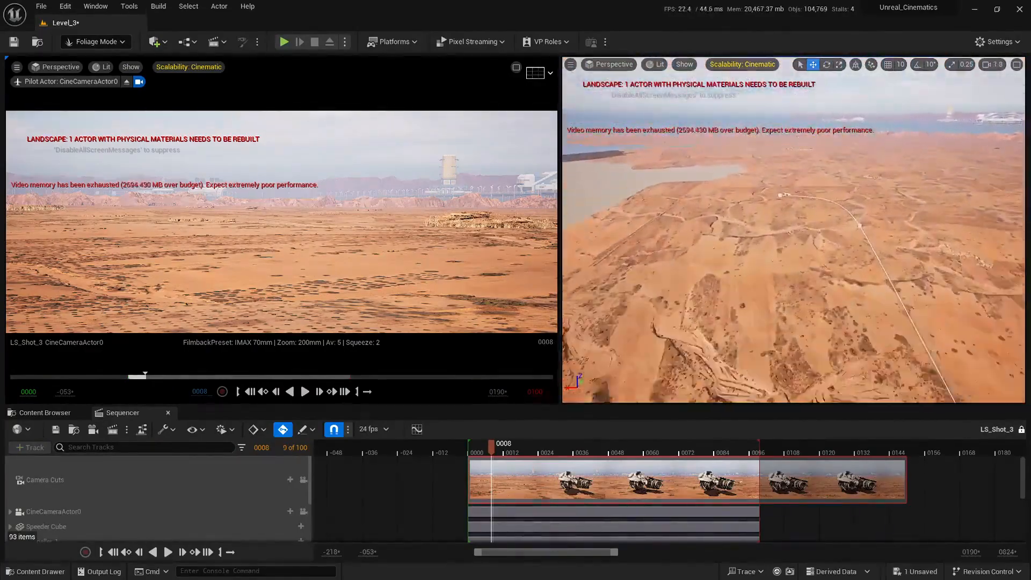
Set the foliage paint brush size to 200.
{"action": "left_click_drag", "start_coordinate": [3, 97], "coordinate": [166, 97]}
{"action": "left_click", "coordinate": [19, 101]}
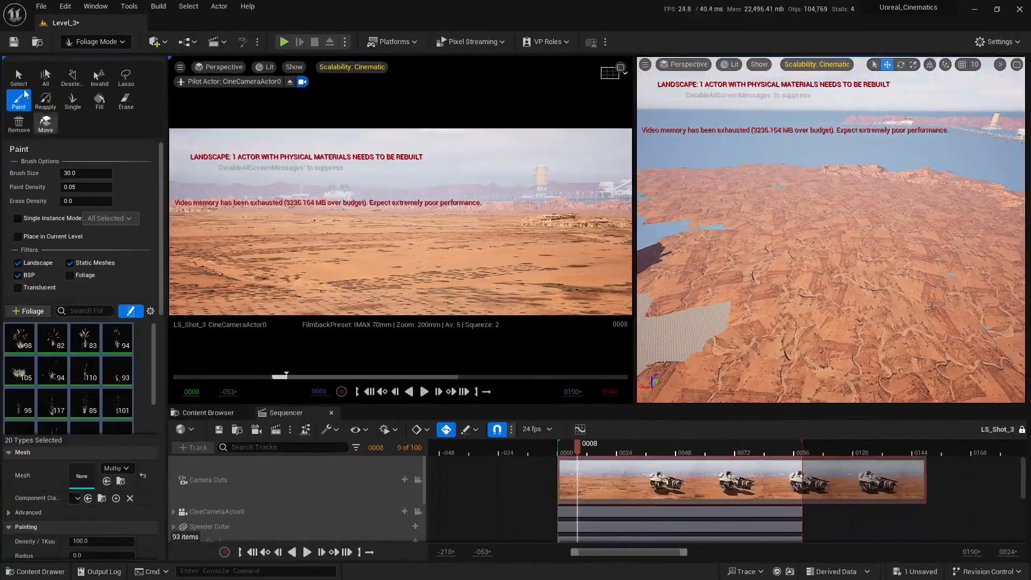
{"action": "left_click", "coordinate": [84, 174]}
{"action": "type", "text": "200"}
{"action": "key", "text": "Return"}
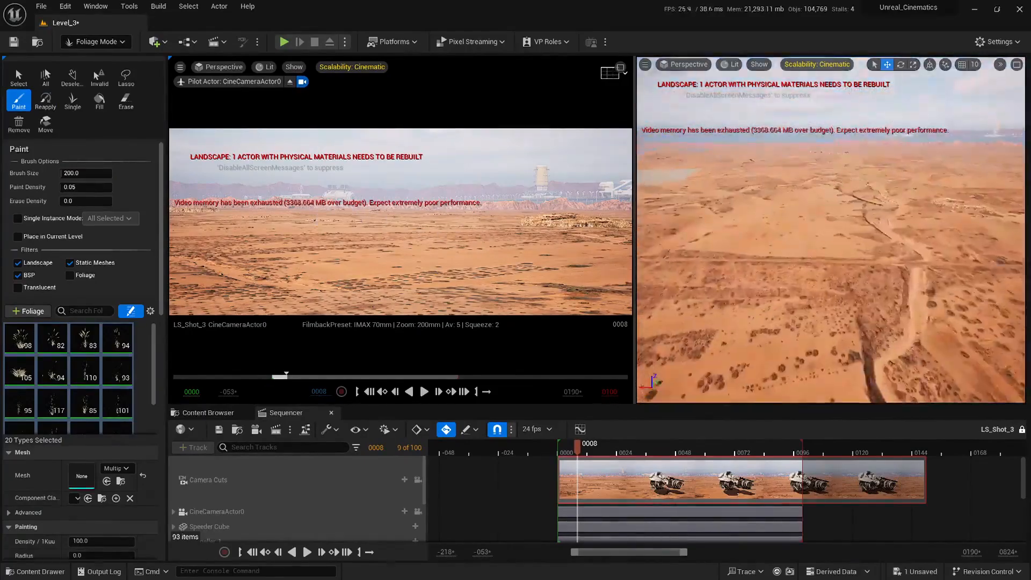
{"action": "left_click_drag", "start_coordinate": [167, 102], "coordinate": [3, 102]}
Paint clumps of plants on the sandy rise beside the long ground crack.
{"action": "mouse_move", "coordinate": [806, 225]}
{"action": "right_mouse_down"}
{"action": "mouse_move", "coordinate": [795, 215]}
{"action": "mouse_move", "coordinate": [790, 237]}
{"action": "right_mouse_up"}
{"action": "right_click_drag", "start_coordinate": [681, 328], "coordinate": [741, 290]}
{"action": "scroll", "coordinate": [773, 322], "scroll_direction": "down", "scroll_amount": 4}
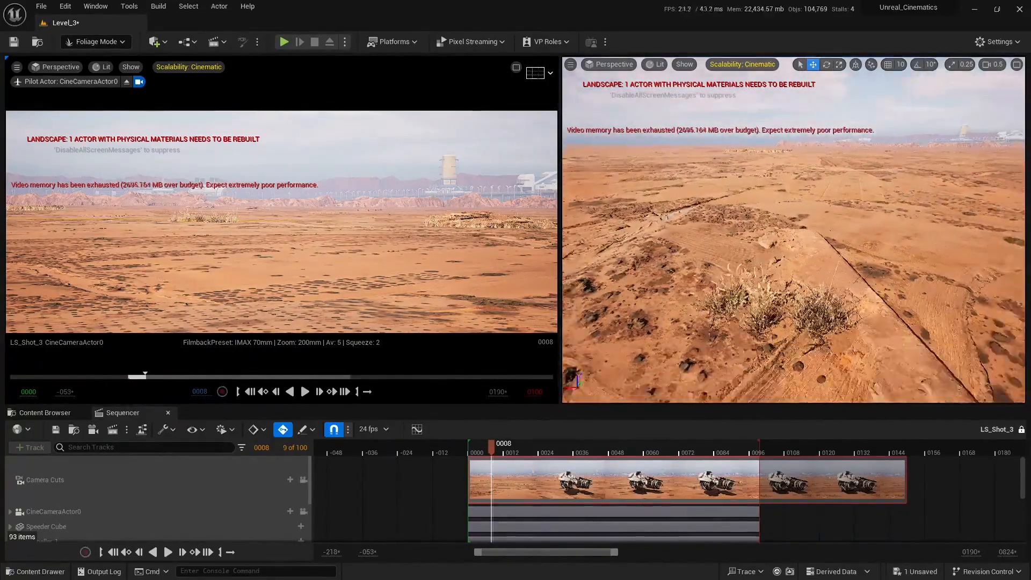
Lower the selected foliage types' Scale X minimum to 1.5.
{"action": "left_click_drag", "start_coordinate": [3, 120], "coordinate": [184, 161]}
{"action": "scroll", "coordinate": [129, 258], "scroll_direction": "down", "scroll_amount": 3}
{"action": "left_click", "coordinate": [96, 472]}
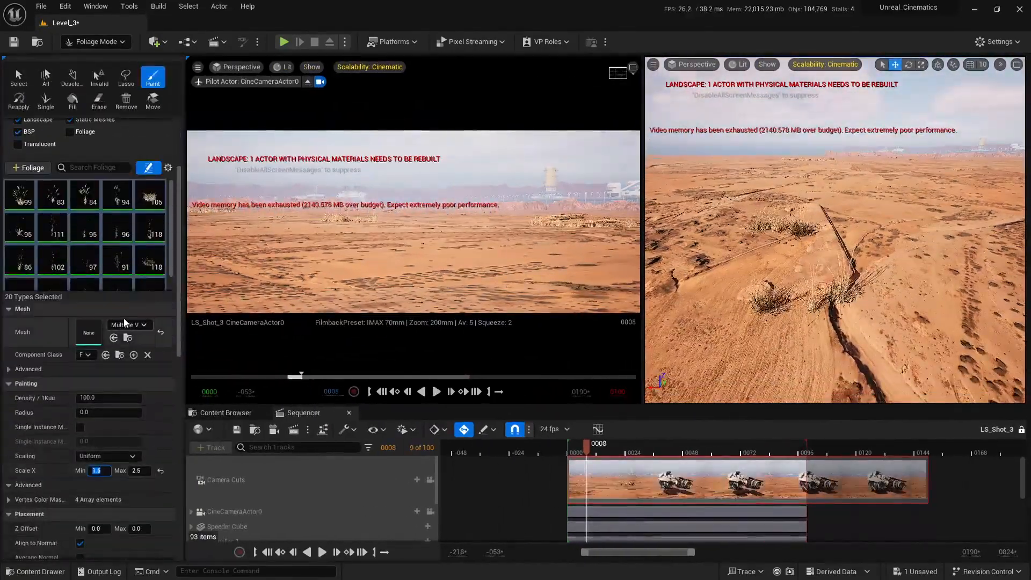
{"action": "key", "text": "Tab"}
{"action": "left_click_drag", "start_coordinate": [184, 376], "coordinate": [3, 323]}
Paint plants around the low rock patch on the open desert floor.
{"action": "scroll", "coordinate": [778, 311], "scroll_direction": "up", "scroll_amount": 5}
{"action": "mouse_move", "coordinate": [778, 299]}
{"action": "right_mouse_down"}
{"action": "mouse_move", "coordinate": [778, 322]}
{"action": "mouse_move", "coordinate": [792, 284]}
{"action": "right_mouse_up"}
{"action": "mouse_move", "coordinate": [3, 190]}
{"action": "left_mouse_down"}
{"action": "mouse_move", "coordinate": [145, 188]}
{"action": "mouse_move", "coordinate": [4, 175]}
{"action": "left_mouse_up"}
{"action": "key", "text": "w"}
{"action": "right_click_drag", "start_coordinate": [838, 258], "coordinate": [843, 320]}
{"action": "scroll", "coordinate": [848, 296], "scroll_direction": "down", "scroll_amount": 4}
{"action": "mouse_move", "coordinate": [3, 134]}
{"action": "left_mouse_down"}
{"action": "mouse_move", "coordinate": [142, 132]}
{"action": "mouse_move", "coordinate": [3, 161]}
{"action": "left_mouse_up"}
{"action": "left_click_drag", "start_coordinate": [636, 323], "coordinate": [715, 318]}
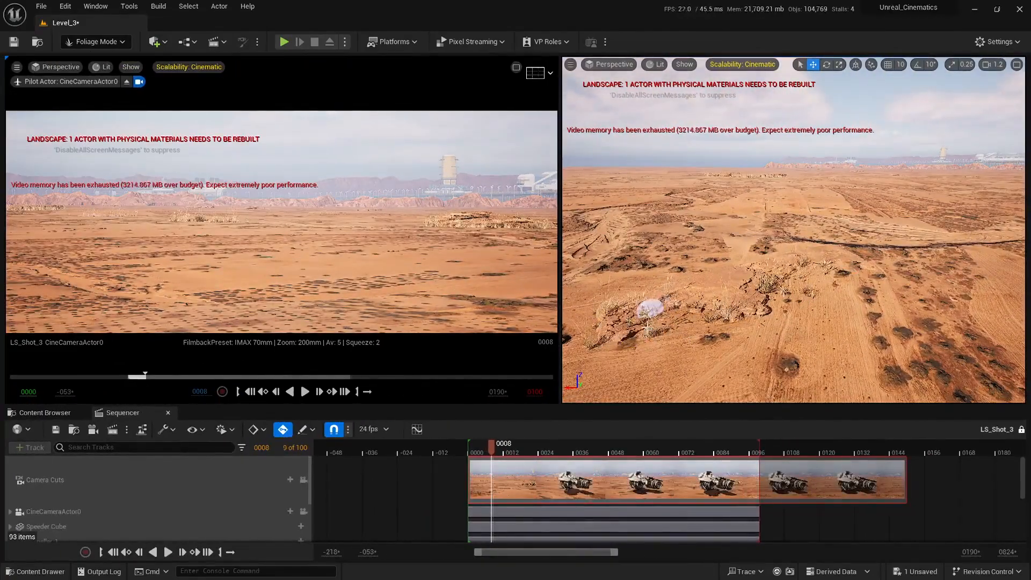
Paint plants along the jagged foot of the flat-topped rock ledge below the forking dirt tracks.
{"action": "key", "text": "w"}
{"action": "scroll", "coordinate": [700, 196], "scroll_direction": "up", "scroll_amount": 1}
{"action": "right_click_drag", "start_coordinate": [698, 198], "coordinate": [723, 272]}
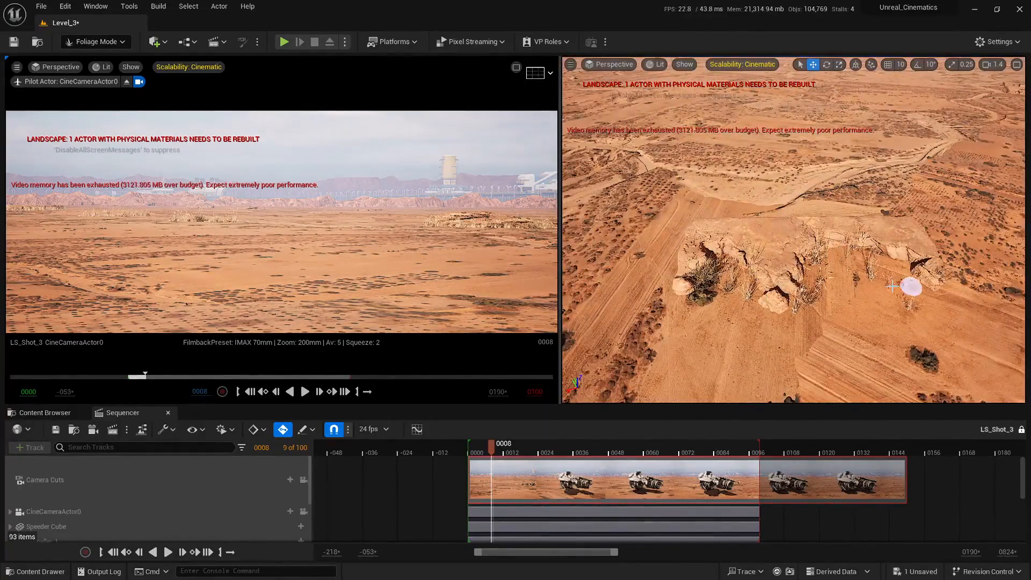
{"action": "key", "text": "s"}
{"action": "mouse_move", "coordinate": [679, 302]}
{"action": "right_mouse_down"}
{"action": "mouse_move", "coordinate": [743, 292]}
{"action": "mouse_move", "coordinate": [755, 274]}
{"action": "mouse_move", "coordinate": [831, 298]}
{"action": "right_mouse_up"}
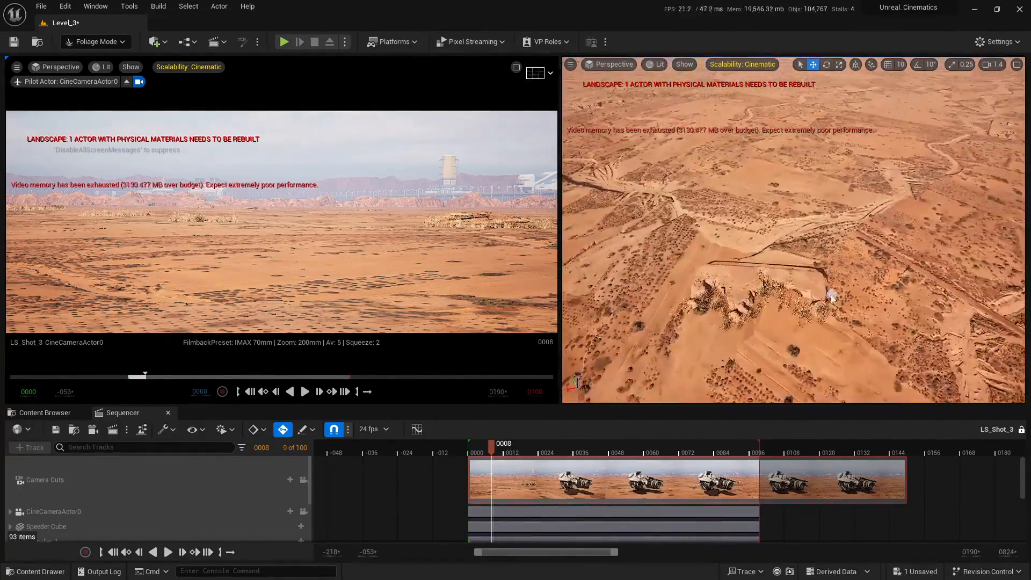
{"action": "key", "text": "s"}
{"action": "right_click_drag", "start_coordinate": [718, 265], "coordinate": [714, 206]}
Set the foliage paint brush size to 35.
{"action": "left_click_drag", "start_coordinate": [2, 110], "coordinate": [160, 115]}
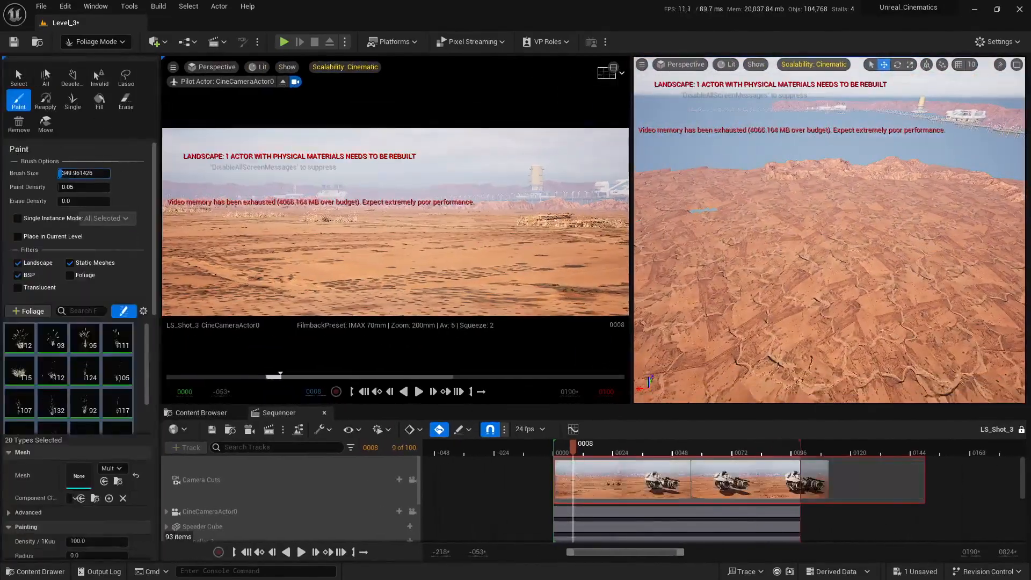
{"action": "key", "text": "w"}
{"action": "mouse_move", "coordinate": [885, 332]}
{"action": "right_mouse_down"}
{"action": "mouse_move", "coordinate": [908, 344]}
{"action": "mouse_move", "coordinate": [922, 330]}
{"action": "right_mouse_up"}
{"action": "left_click", "coordinate": [83, 174]}
{"action": "type", "text": "50"}
{"action": "key", "text": "Return"}
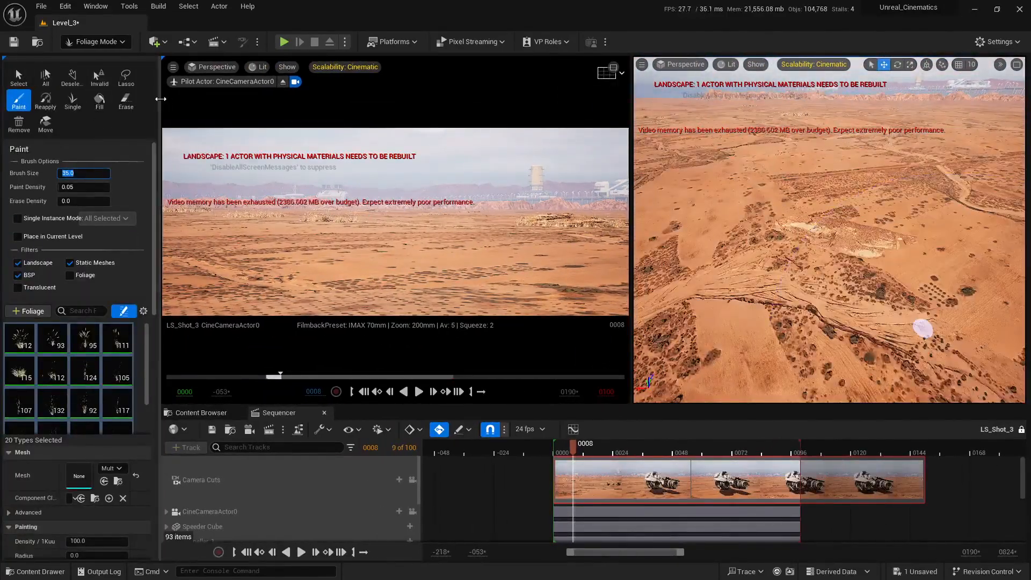
{"action": "left_click_drag", "start_coordinate": [160, 214], "coordinate": [3, 214]}
Paint plants across the pale rock patch near the winding dirt road.
{"action": "right_click_drag", "start_coordinate": [795, 231], "coordinate": [788, 278]}
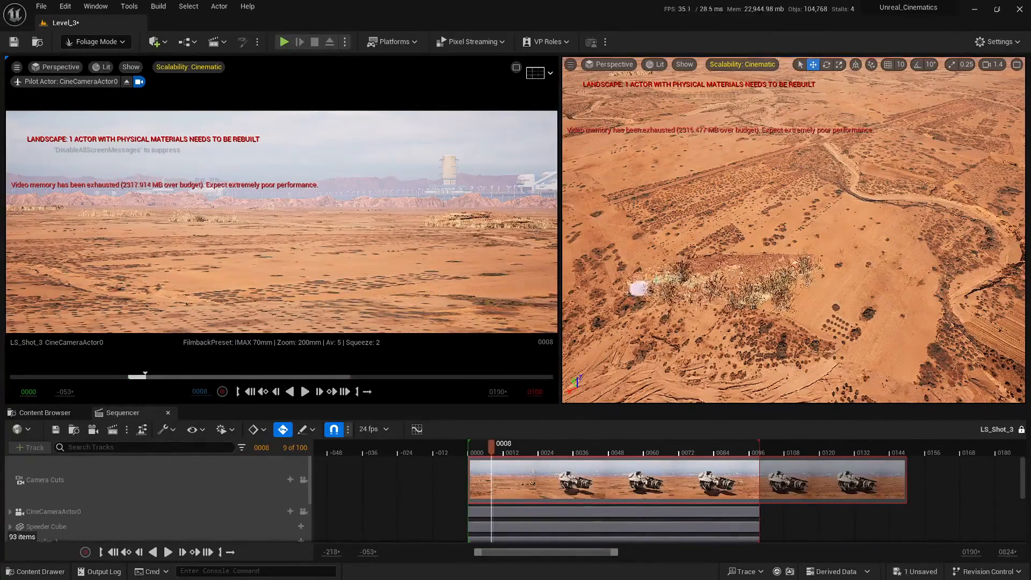
{"action": "key", "text": "s"}
{"action": "right_click_drag", "start_coordinate": [760, 151], "coordinate": [760, 111]}
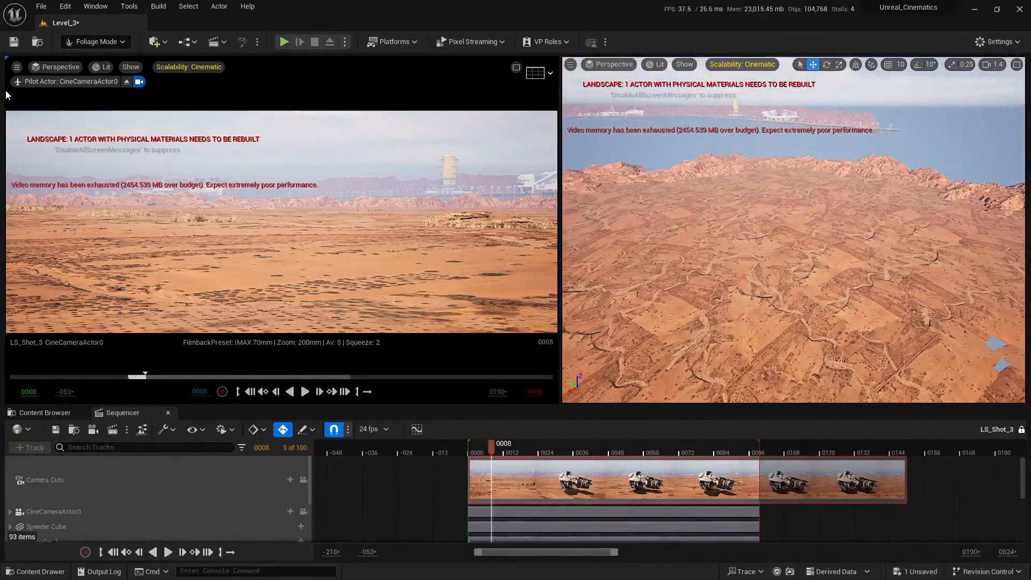
Set the foliage brush size to 200 and paint plants along the rocky ridge beside the straight dirt road.
{"action": "left_click_drag", "start_coordinate": [4, 94], "coordinate": [186, 65]}
{"action": "type", "text": "200"}
{"action": "key", "text": "Return"}
{"action": "mouse_move", "coordinate": [805, 231]}
{"action": "right_mouse_down"}
{"action": "mouse_move", "coordinate": [805, 279]}
{"action": "mouse_move", "coordinate": [805, 258]}
{"action": "right_mouse_up"}
{"action": "left_click", "coordinate": [92, 151]}
{"action": "left_click_drag", "start_coordinate": [187, 161], "coordinate": [3, 161]}
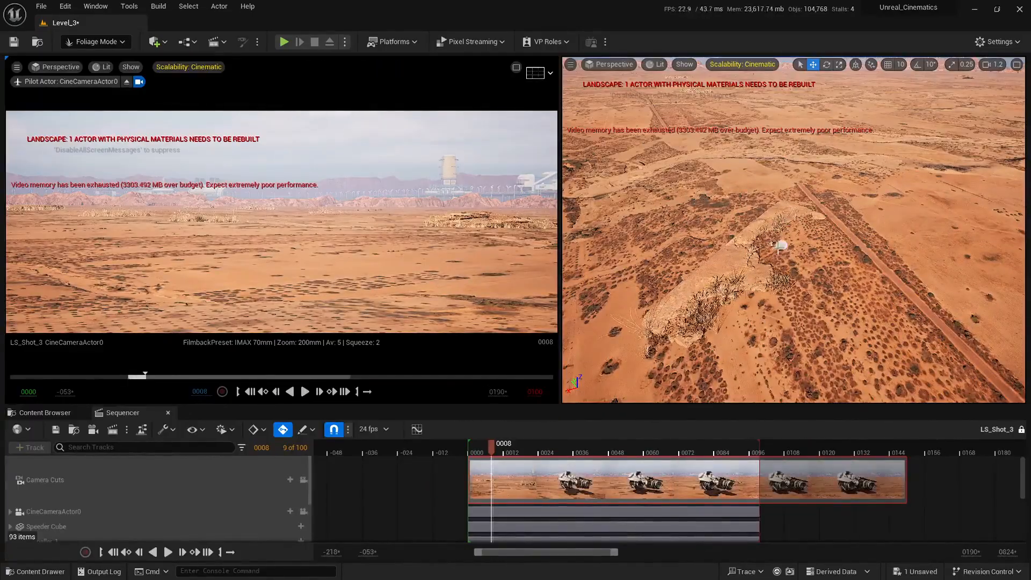
Paint plants along the edges of the eroded sand ledge and the gully that cuts through it.
{"action": "key", "text": "w"}
{"action": "right_click_drag", "start_coordinate": [797, 218], "coordinate": [779, 188]}
{"action": "scroll", "coordinate": [790, 215], "scroll_direction": "down", "scroll_amount": 2}
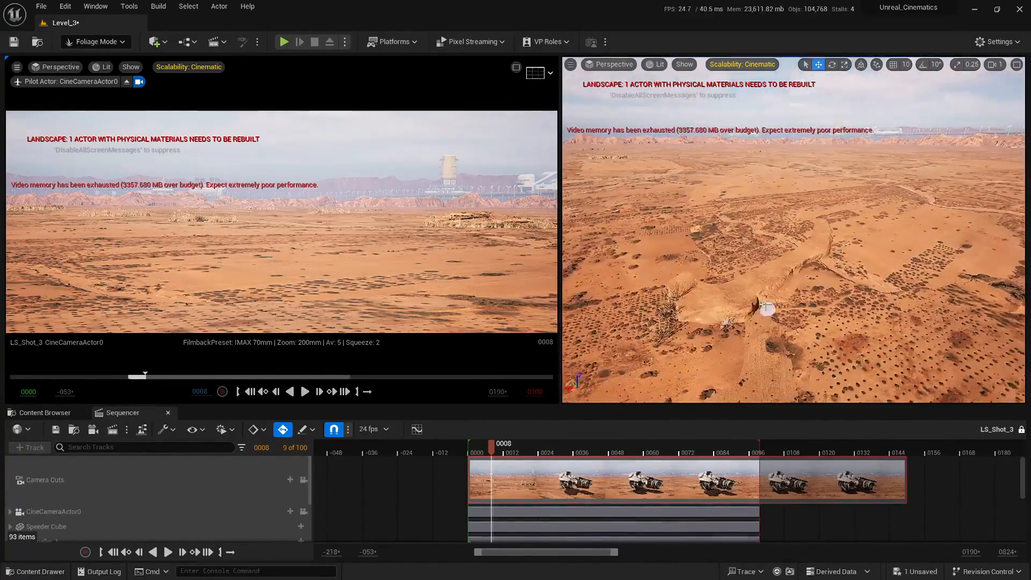
{"action": "right_click_drag", "start_coordinate": [813, 307], "coordinate": [811, 349]}
{"action": "key", "text": "w"}
{"action": "scroll", "coordinate": [813, 307], "scroll_direction": "down", "scroll_amount": 1}
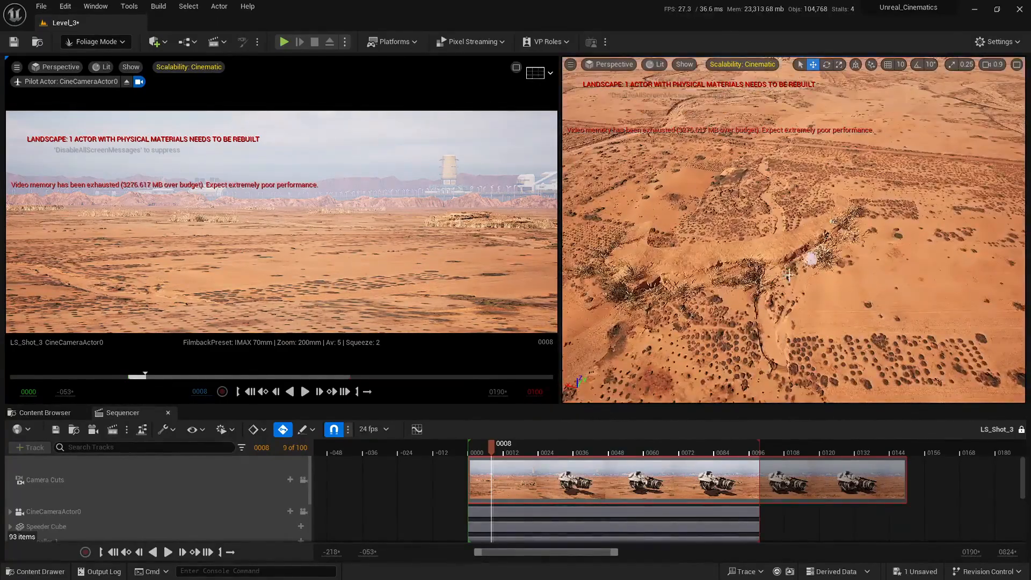
{"action": "left_click_drag", "start_coordinate": [620, 262], "coordinate": [723, 231]}
Scrub the shot forward to frame 40 and set the foliage brush size to 30.
{"action": "right_click_drag", "start_coordinate": [856, 264], "coordinate": [860, 223]}
{"action": "key", "text": "s"}
{"action": "left_click_drag", "start_coordinate": [491, 448], "coordinate": [598, 468]}
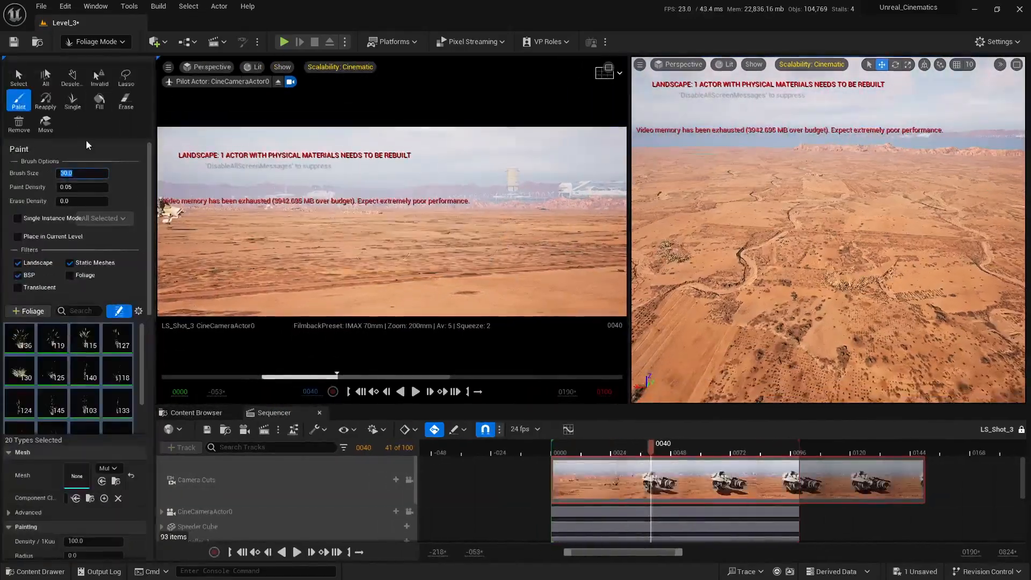
Paint plants around the base of the elongated layered rock outcrop.
{"action": "right_click_drag", "start_coordinate": [860, 253], "coordinate": [863, 262]}
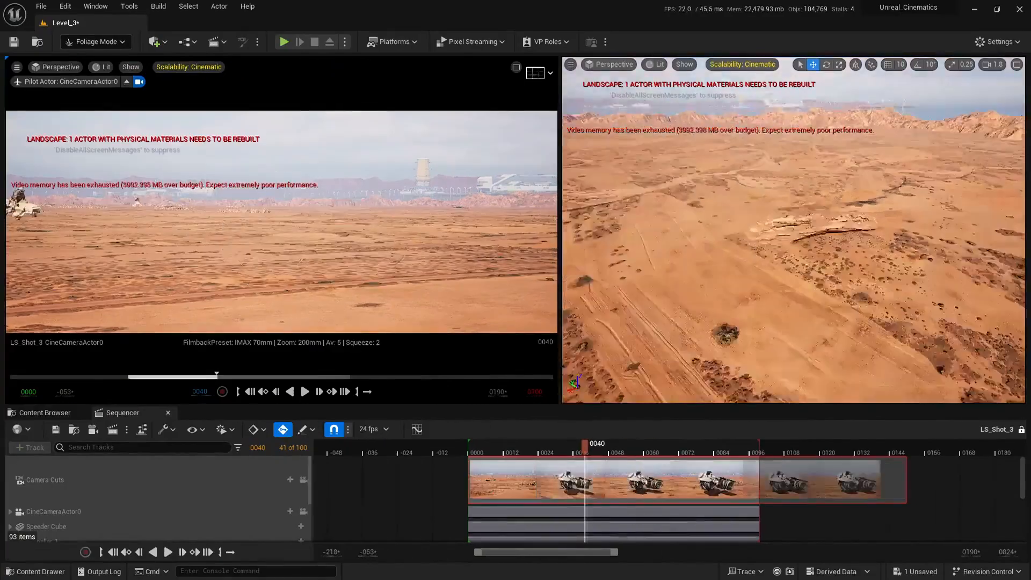
{"action": "right_click_drag", "start_coordinate": [707, 299], "coordinate": [693, 309]}
{"action": "key", "text": "w"}
{"action": "scroll", "coordinate": [707, 299], "scroll_direction": "down", "scroll_amount": 3}
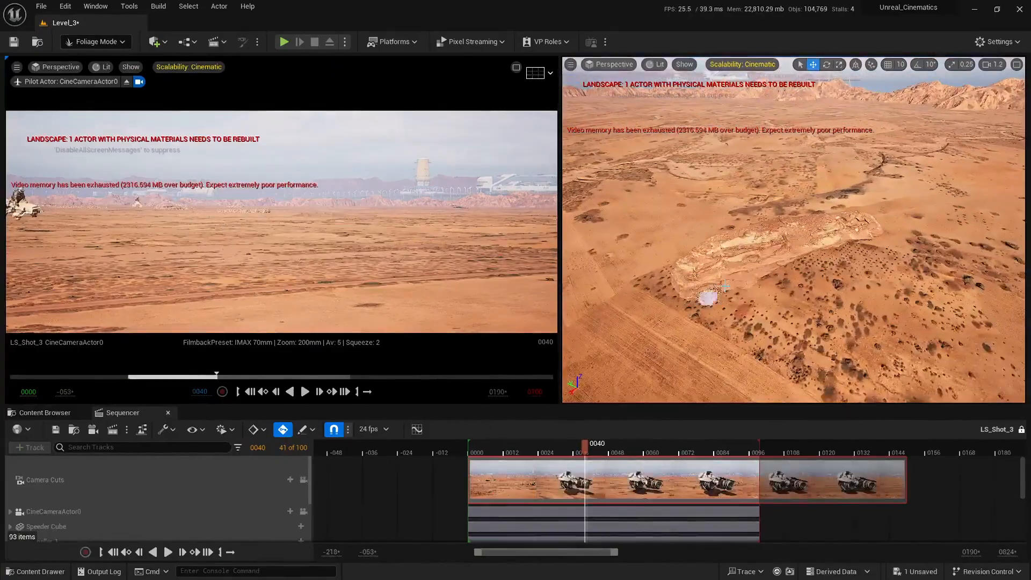
{"action": "right_click_drag", "start_coordinate": [780, 262], "coordinate": [876, 290]}
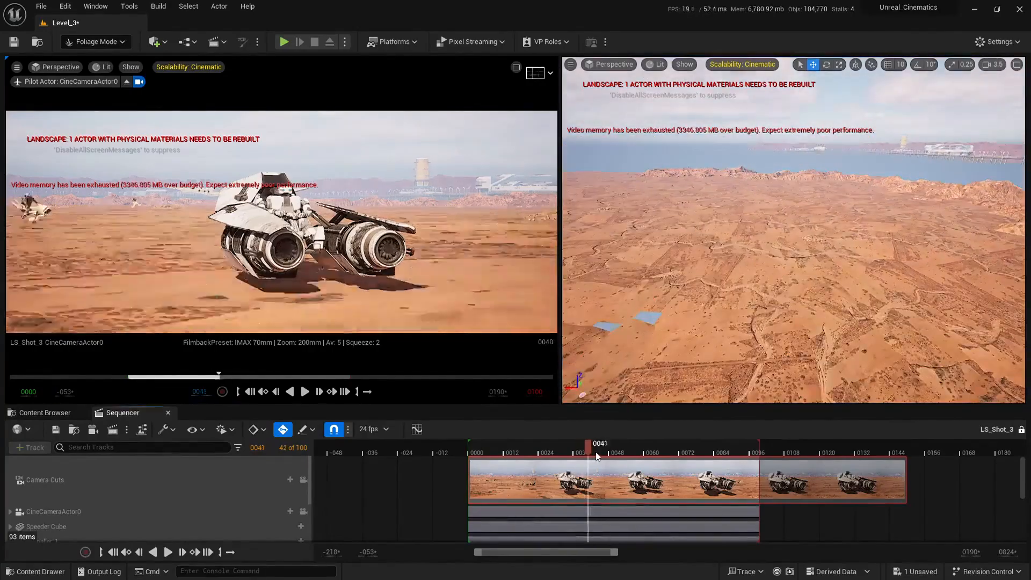
Move the playhead to frame 63 and paint plants along the cliff edge of the ledge beside the dirt tracks.
{"action": "left_click_drag", "start_coordinate": [586, 444], "coordinate": [653, 444]}
{"action": "mouse_move", "coordinate": [174, 282]}
{"action": "left_mouse_down", "text": "shift"}
{"action": "mouse_move", "coordinate": [101, 234]}
{"action": "mouse_move", "coordinate": [66, 231]}
{"action": "left_mouse_up", "text": "shift"}
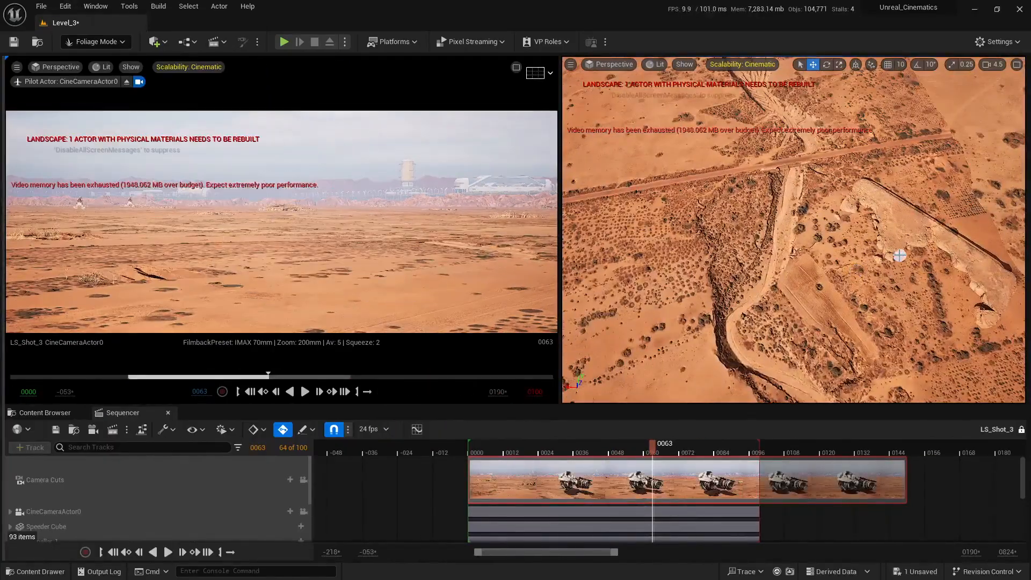
{"action": "right_click_drag", "start_coordinate": [899, 255], "coordinate": [834, 274]}
{"action": "scroll", "coordinate": [834, 273], "scroll_direction": "down", "scroll_amount": 4}
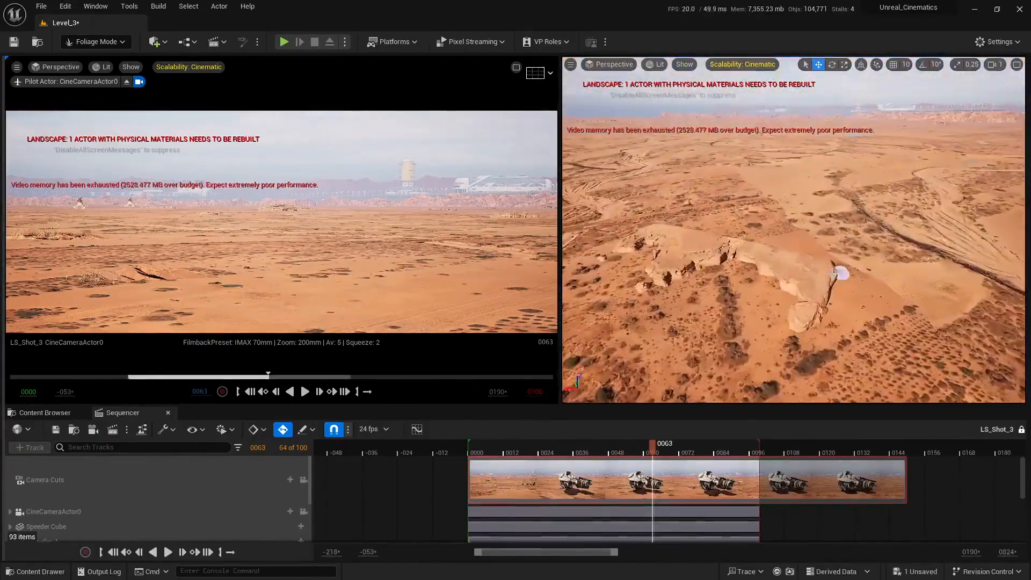
{"action": "right_click_drag", "start_coordinate": [813, 346], "coordinate": [752, 355]}
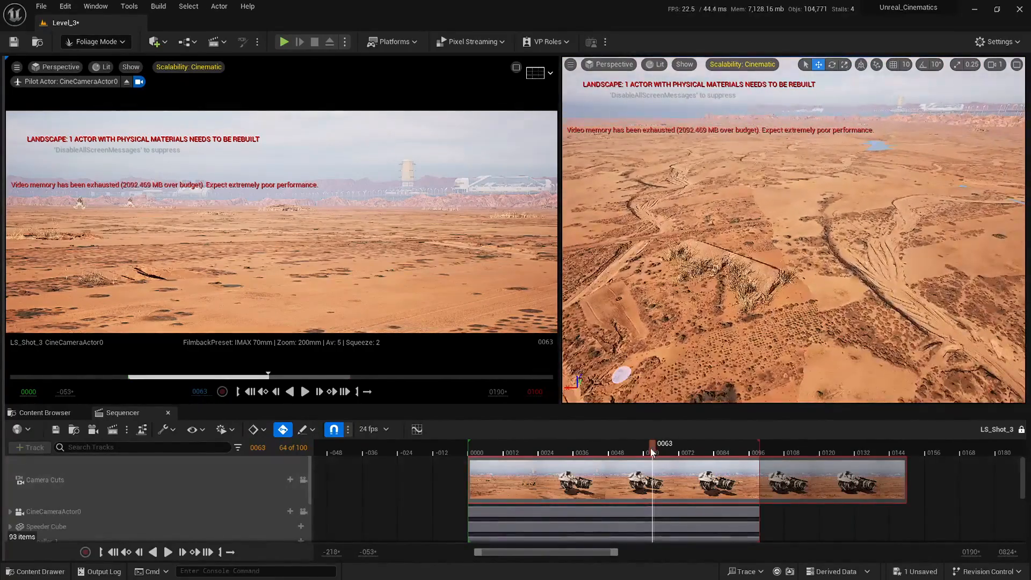
Move the playhead to frame 103 and paint a dense row of plants along the rock patch above the bending road.
{"action": "left_click_drag", "start_coordinate": [654, 452], "coordinate": [769, 454]}
{"action": "right_click_drag", "start_coordinate": [734, 353], "coordinate": [734, 353]}
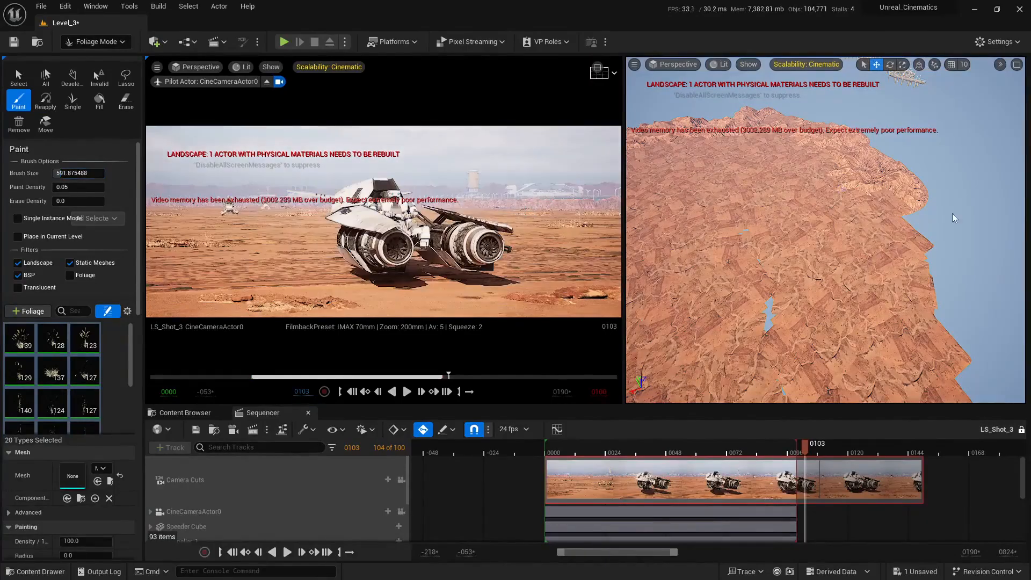
{"action": "right_click_drag", "start_coordinate": [953, 218], "coordinate": [954, 217]}
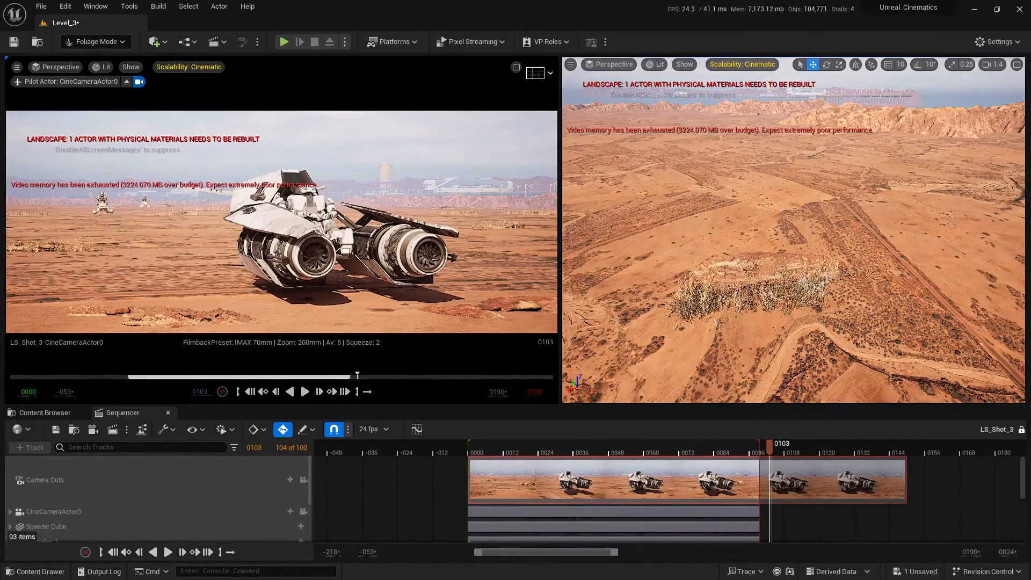
Paint more plants around the rocky ridges with a brush size of 50 and scrub the shot back to frame 50.
{"action": "key", "text": "w"}
{"action": "scroll", "coordinate": [794, 231], "scroll_direction": "up", "scroll_amount": 3}
{"action": "right_click_drag", "start_coordinate": [794, 231], "coordinate": [794, 231]}
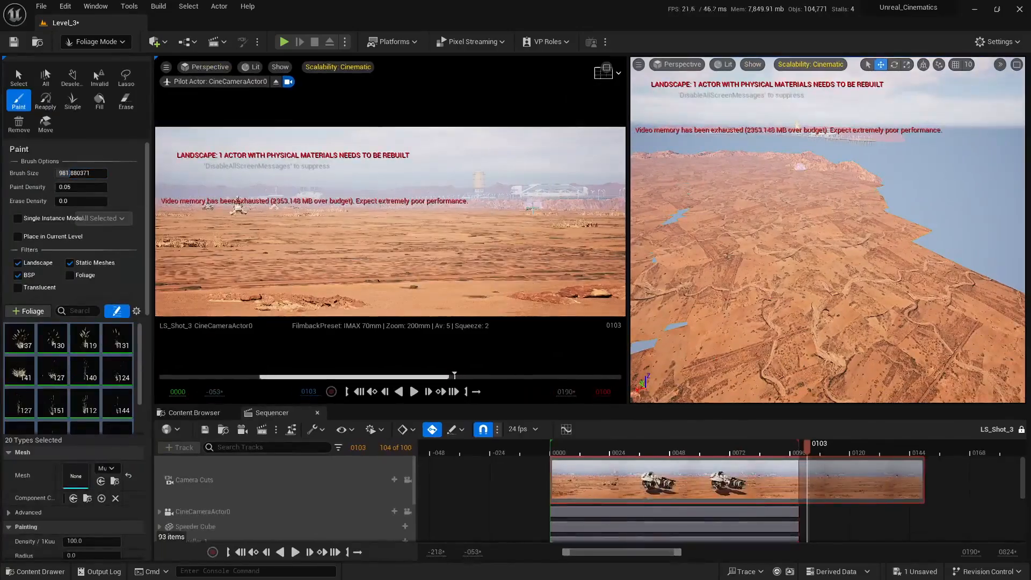
{"action": "key", "text": "w"}
{"action": "mouse_move", "coordinate": [827, 231]}
{"action": "right_mouse_down"}
{"action": "mouse_move", "coordinate": [841, 234]}
{"action": "mouse_move", "coordinate": [822, 231]}
{"action": "mouse_move", "coordinate": [821, 241]}
{"action": "right_mouse_up"}
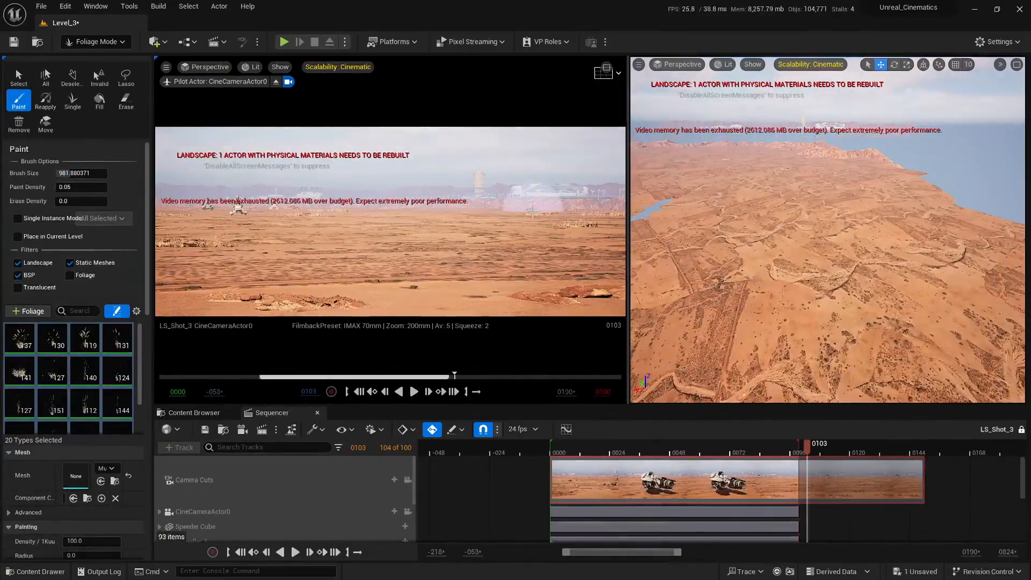
{"action": "right_click_drag", "start_coordinate": [553, 201], "coordinate": [551, 226]}
{"action": "right_click_drag", "start_coordinate": [783, 269], "coordinate": [795, 280]}
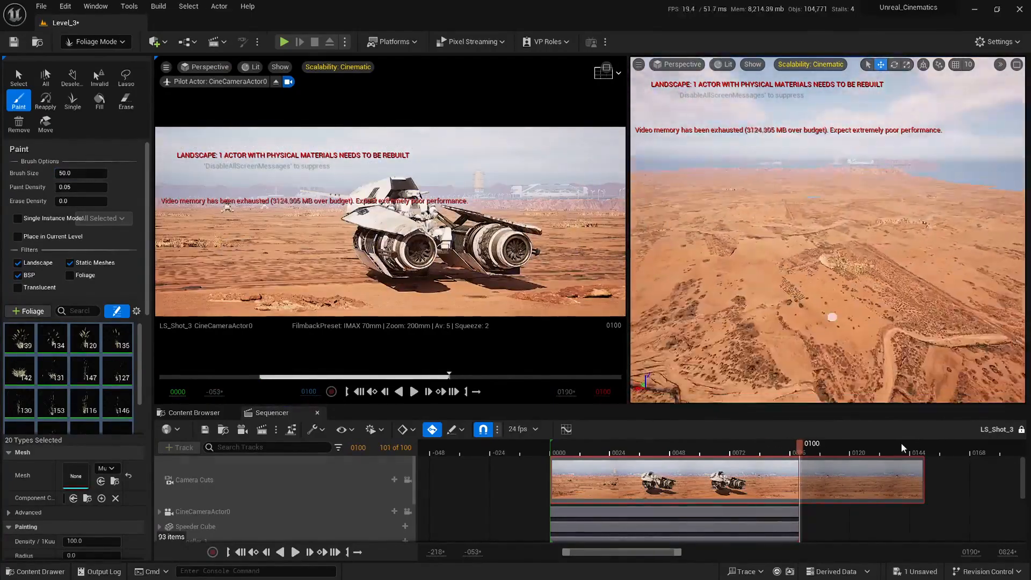
{"action": "left_click_drag", "start_coordinate": [799, 479], "coordinate": [659, 480]}
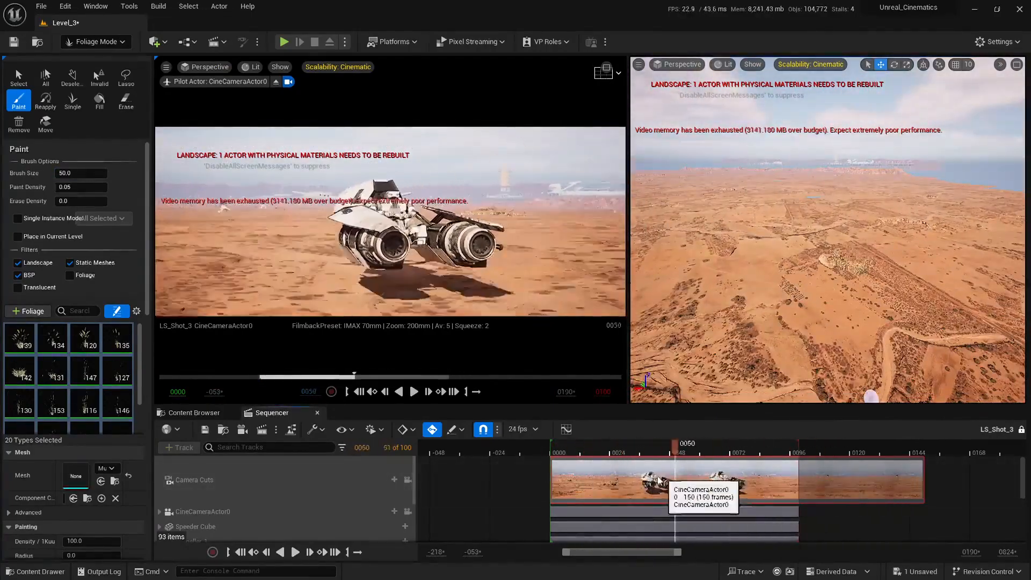